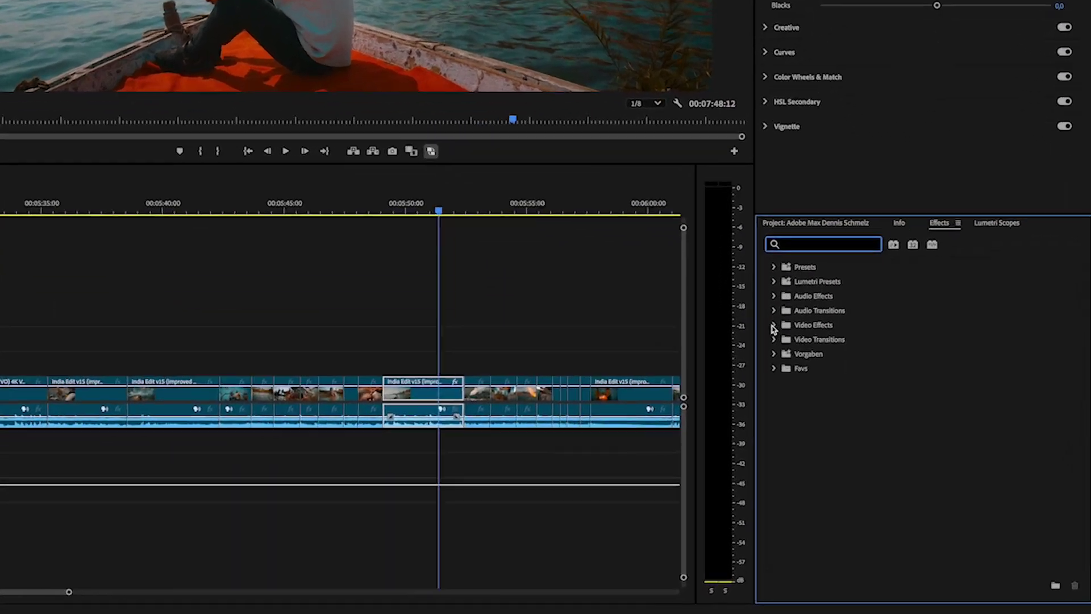
Apply a second Lumetri Color effect from the Color Correction video effects to the selected boat clip
{"action": "left_click", "coordinate": [900, 439]}
{"action": "scroll", "coordinate": [758, 315], "scroll_direction": "down", "scroll_amount": 3}
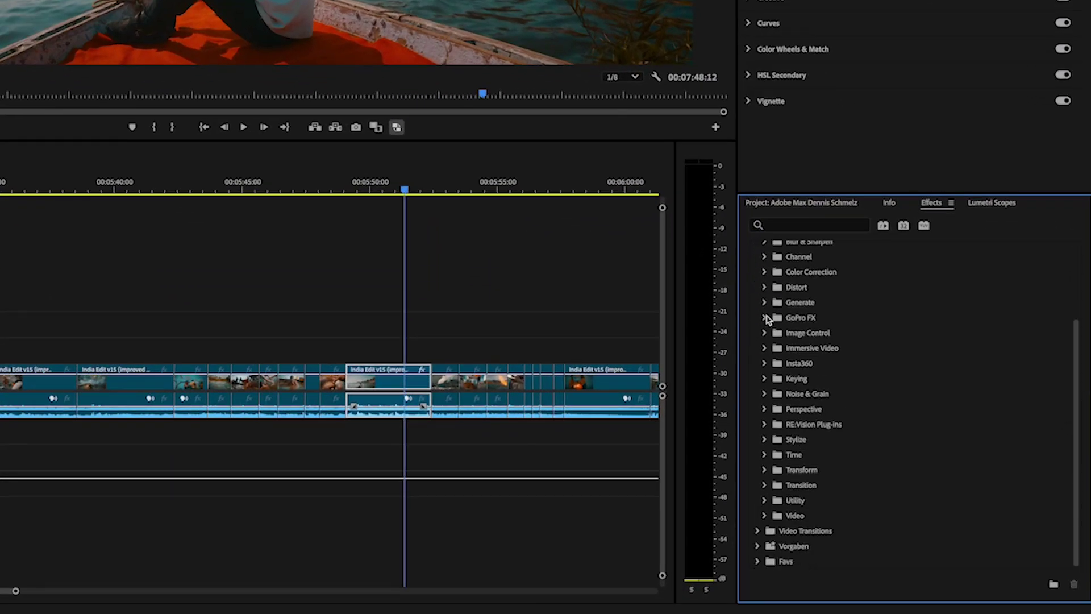
{"action": "left_click", "coordinate": [764, 272]}
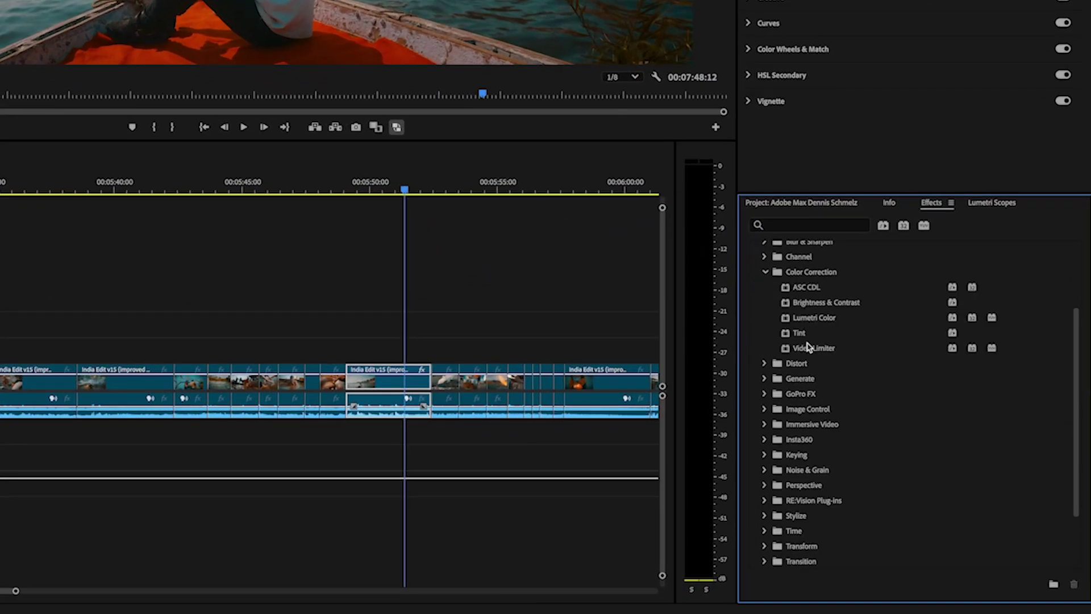
{"action": "left_click", "coordinate": [820, 320]}
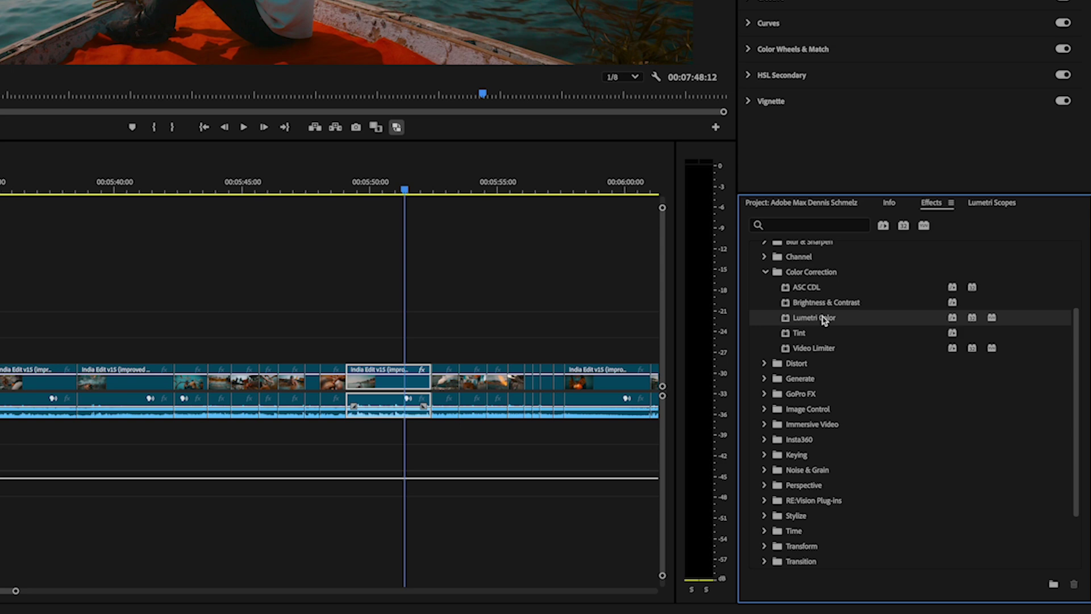
{"action": "left_click_drag", "start_coordinate": [823, 319], "coordinate": [387, 381]}
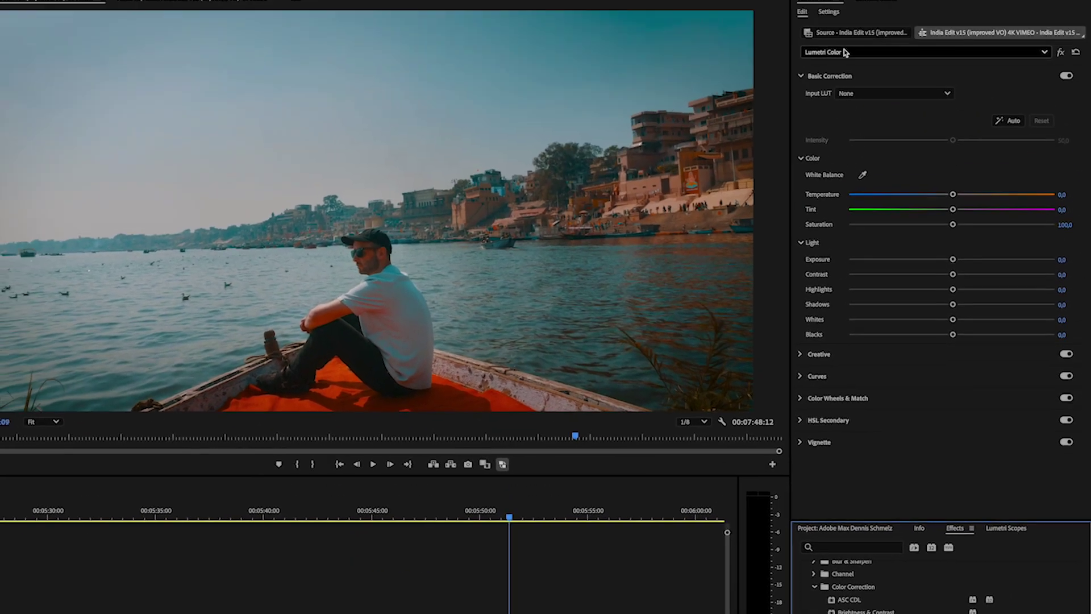
Inspect the first Lumetri Color effect's settings on the boat clip and return to the second one for editing
{"action": "left_click", "coordinate": [845, 52]}
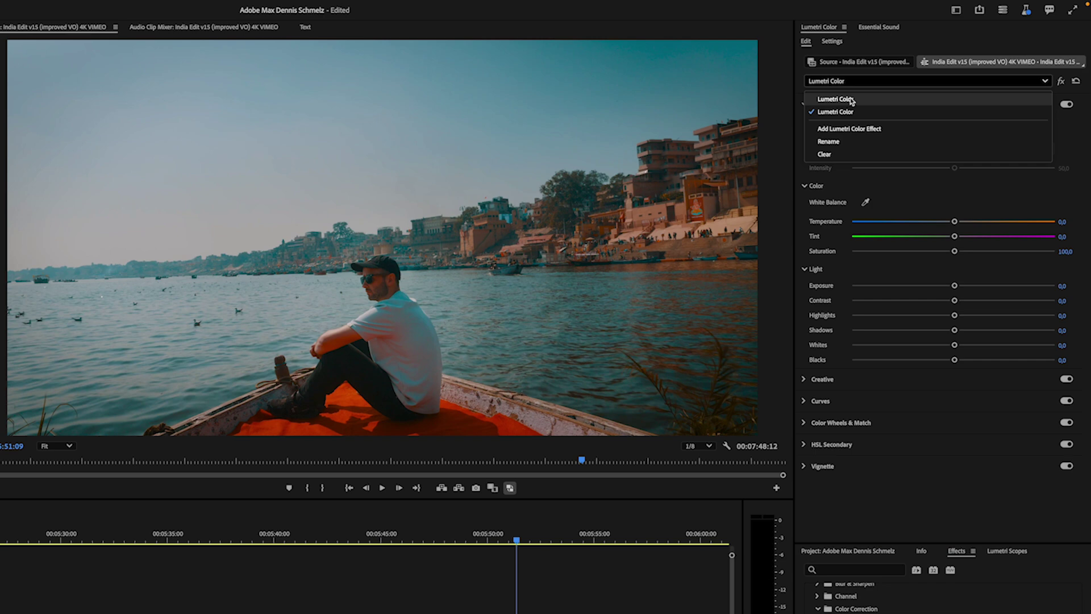
{"action": "left_click", "coordinate": [852, 100]}
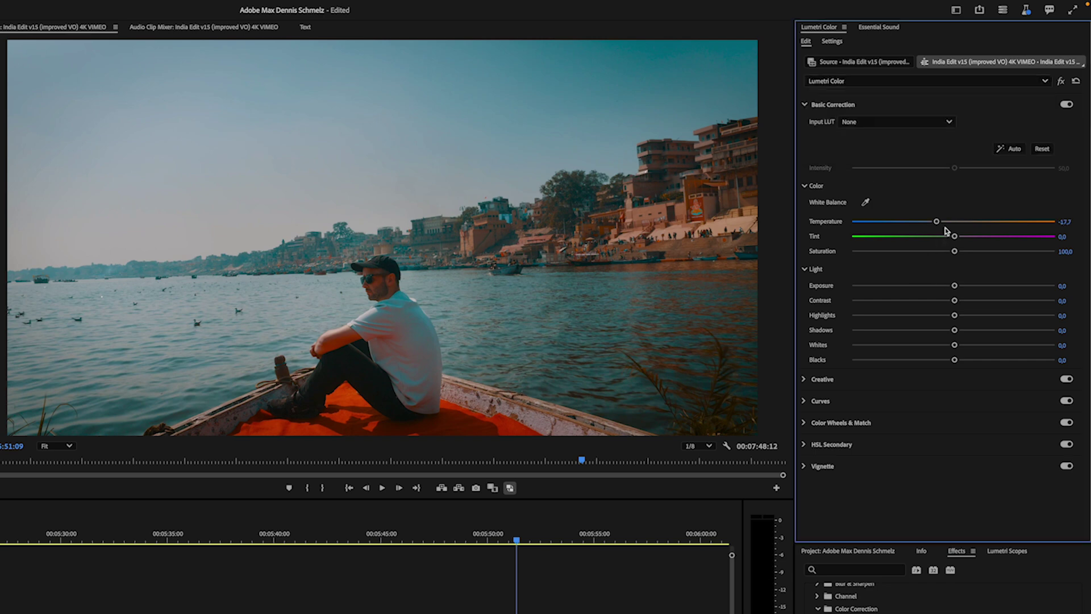
{"action": "left_click_drag", "start_coordinate": [943, 227], "coordinate": [936, 228]}
{"action": "left_click", "coordinate": [828, 81]}
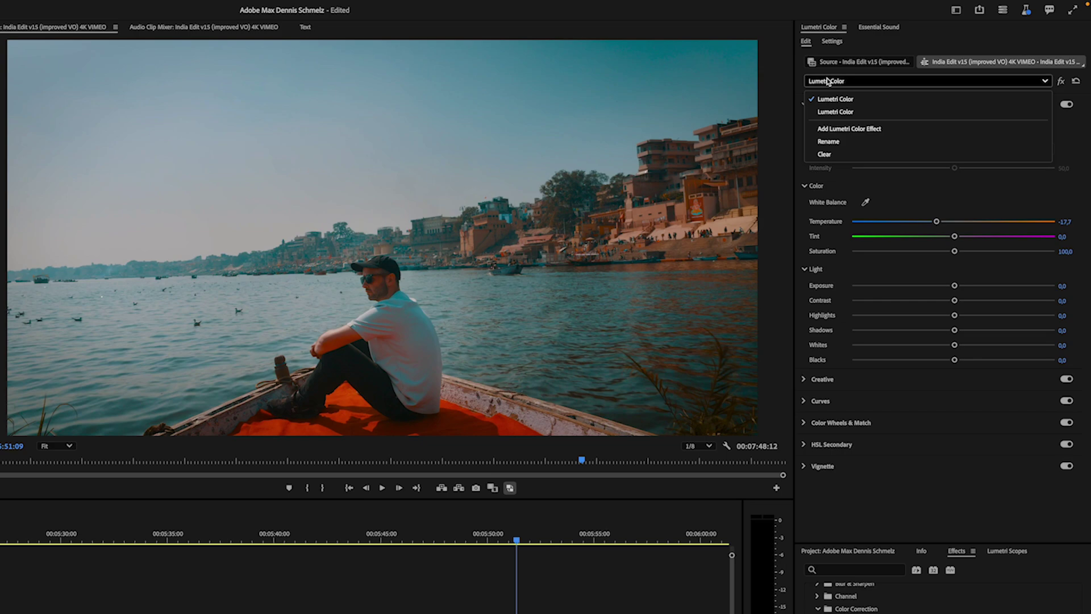
{"action": "left_click", "coordinate": [838, 111]}
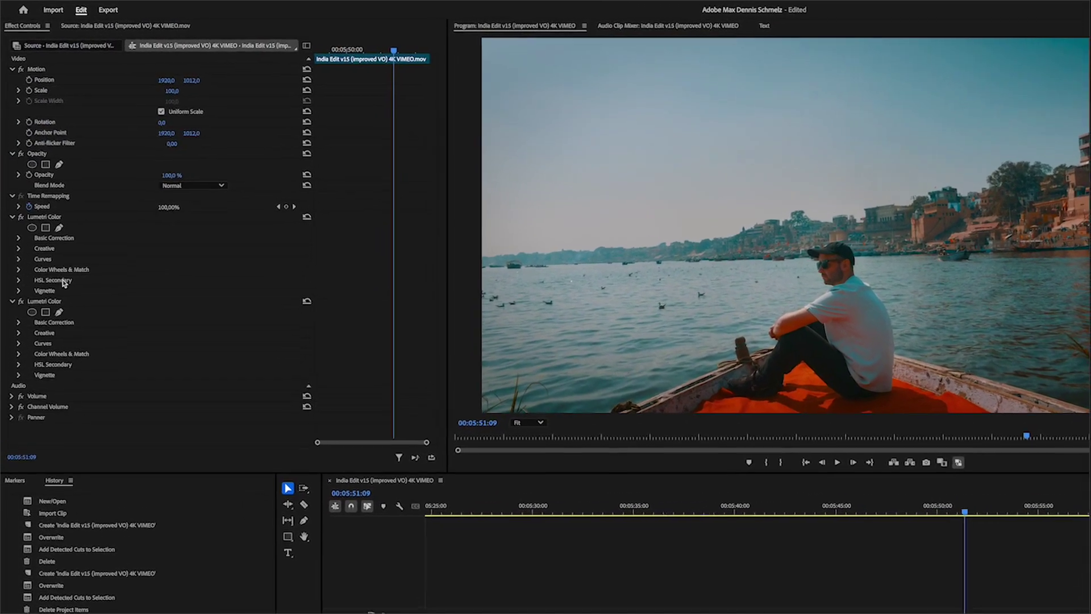
Add an ellipse mask to the boat clip's second Lumetri Color effect and place it above the seated man
{"action": "left_click", "coordinate": [32, 312]}
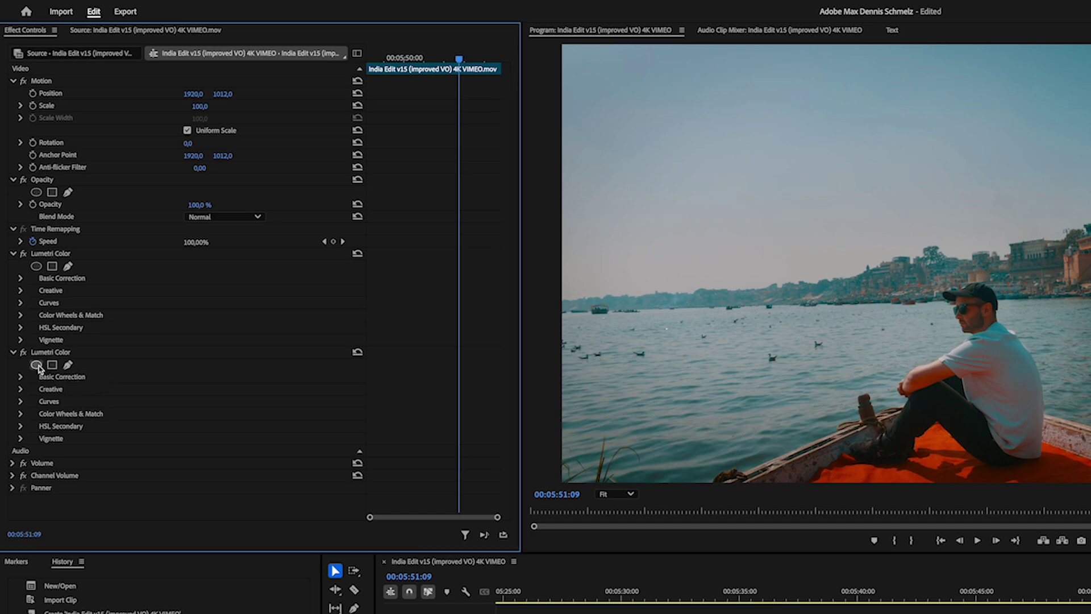
{"action": "left_click", "coordinate": [37, 366]}
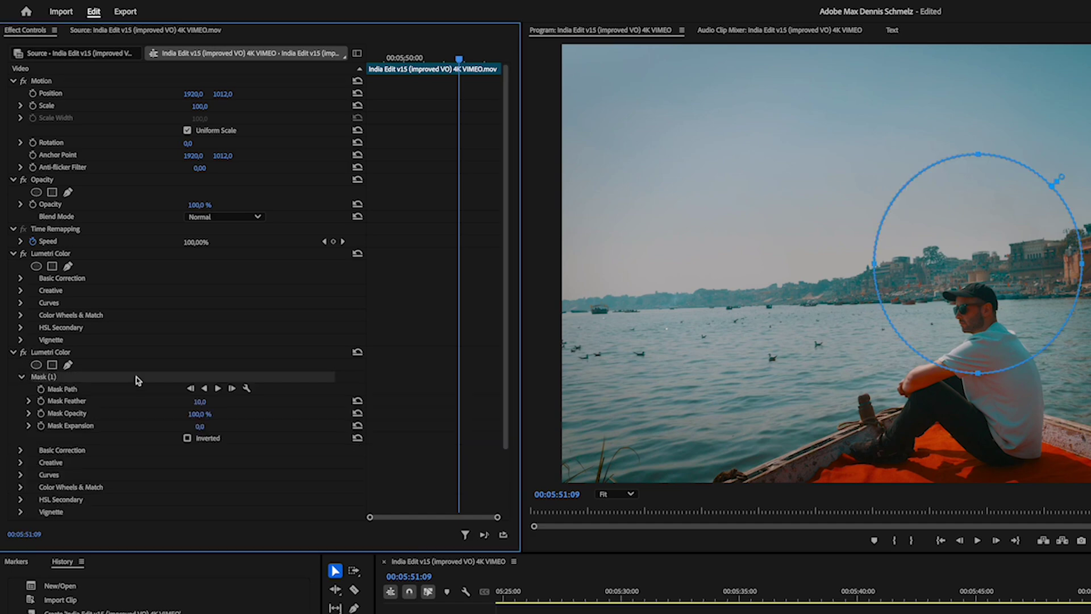
{"action": "left_click_drag", "start_coordinate": [973, 298], "coordinate": [974, 323]}
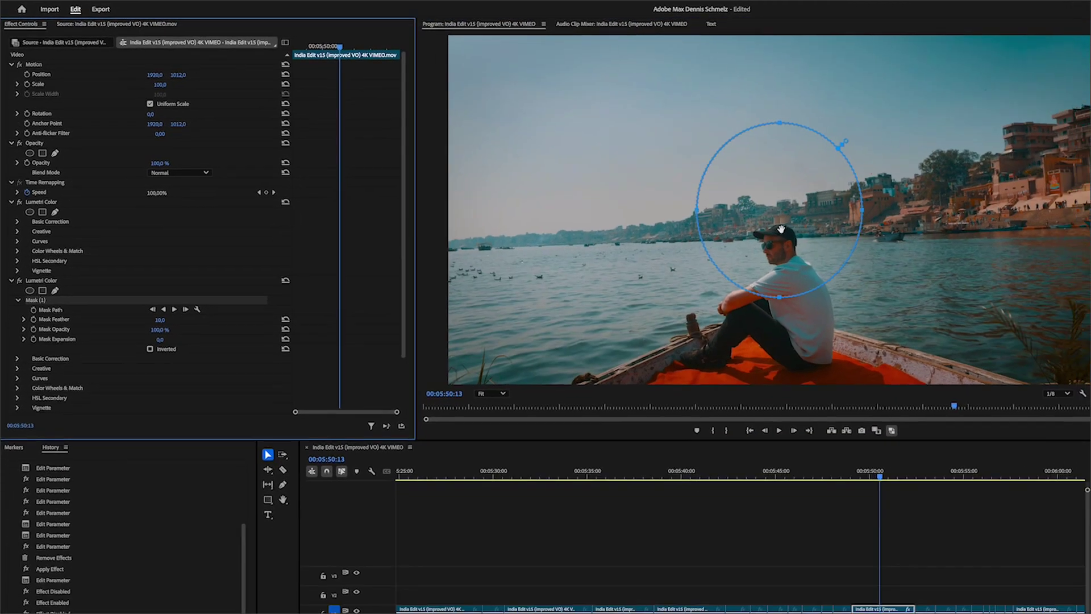
{"action": "left_click_drag", "start_coordinate": [952, 283], "coordinate": [986, 239]}
{"action": "left_click_drag", "start_coordinate": [765, 185], "coordinate": [774, 187]}
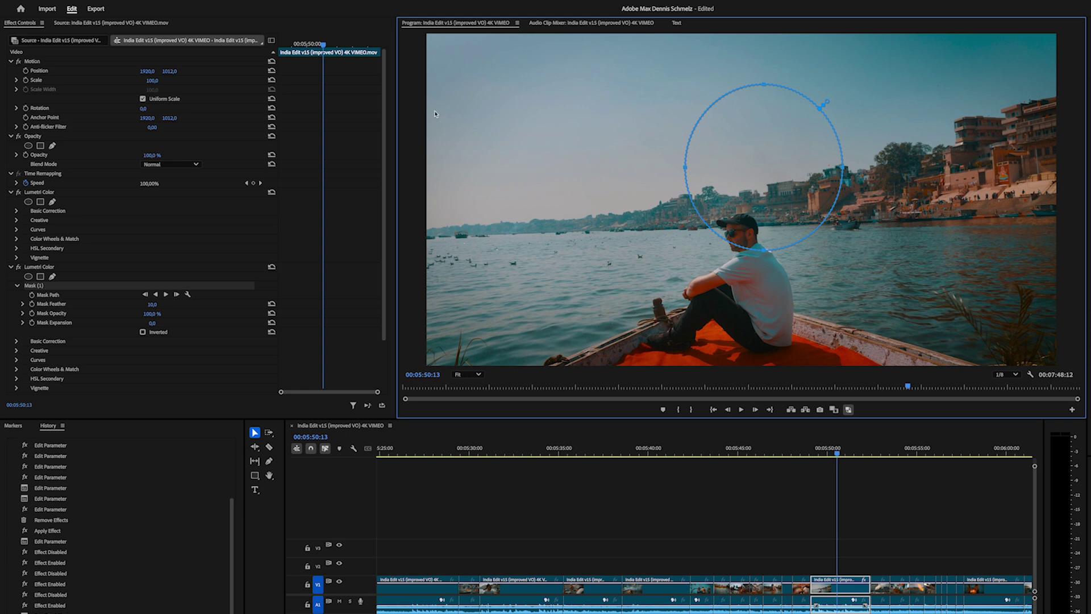
Stretch the ellipse mask into a long diagonal light beam running from the sky's upper-left corner to the man
{"action": "left_click_drag", "start_coordinate": [744, 152], "coordinate": [565, 177]}
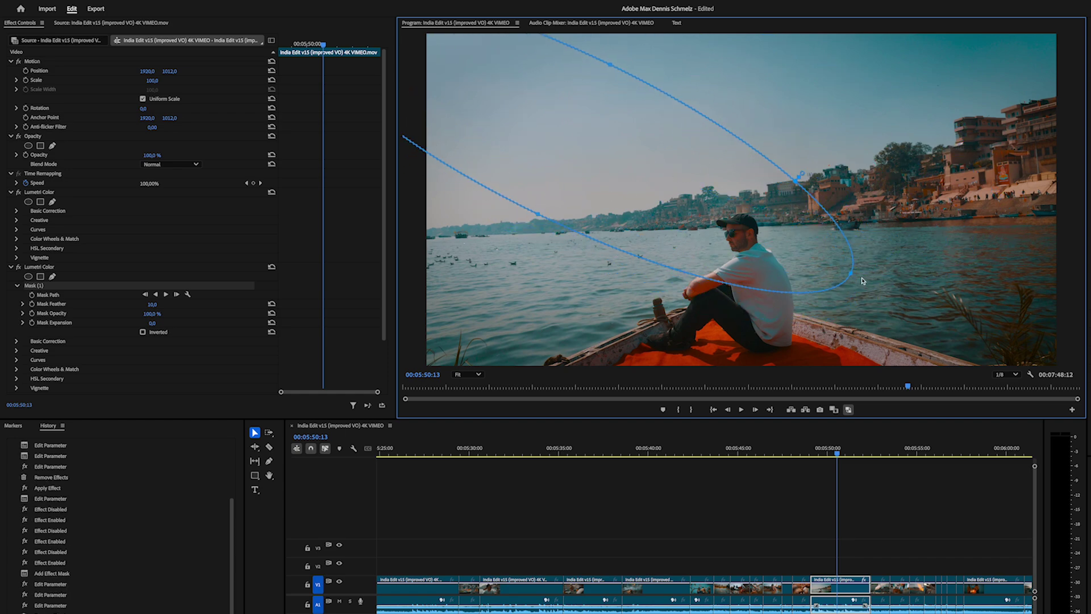
{"action": "left_click_drag", "start_coordinate": [855, 275], "coordinate": [851, 285]}
{"action": "left_click_drag", "start_coordinate": [692, 205], "coordinate": [627, 194]}
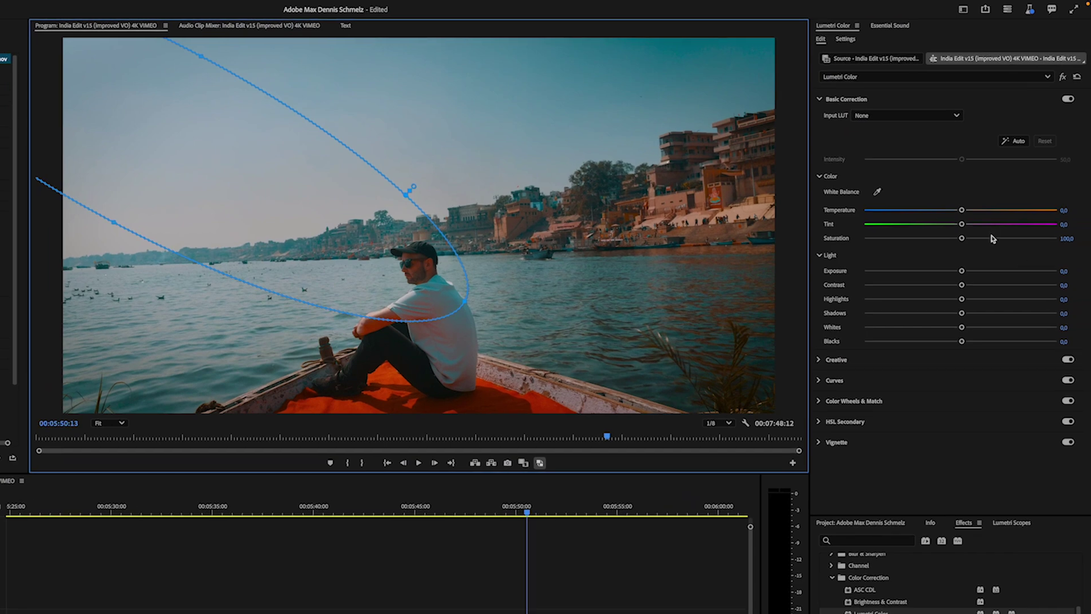
Brighten the masked beam with shadows at 53.6 and exposure at 0.1, and warm its temperature slightly
{"action": "left_click_drag", "start_coordinate": [975, 317], "coordinate": [1012, 316]}
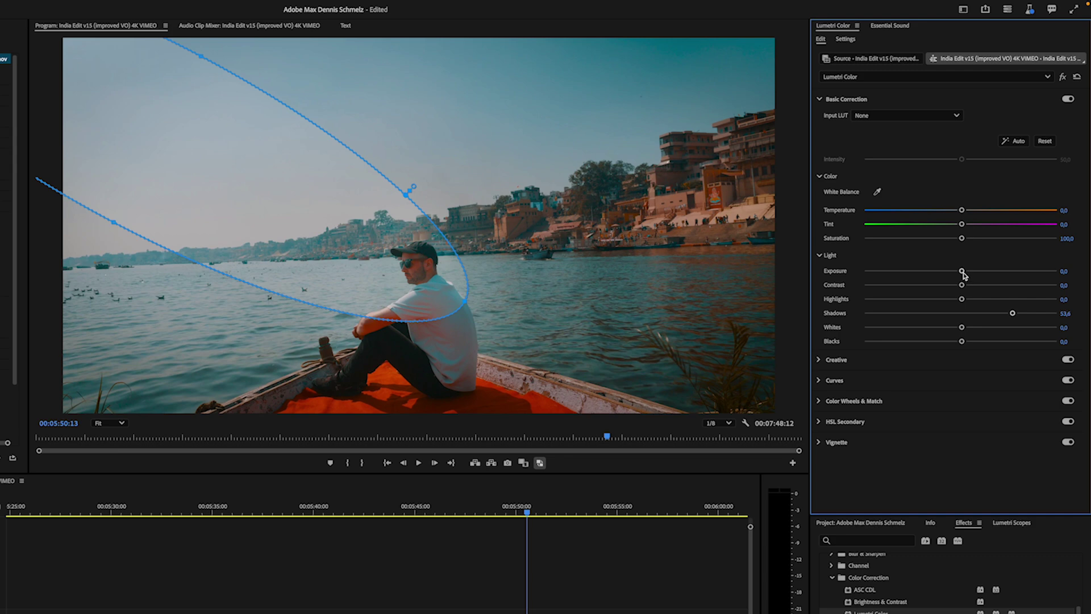
{"action": "left_click_drag", "start_coordinate": [963, 273], "coordinate": [962, 274]}
{"action": "left_click_drag", "start_coordinate": [962, 210], "coordinate": [961, 211]}
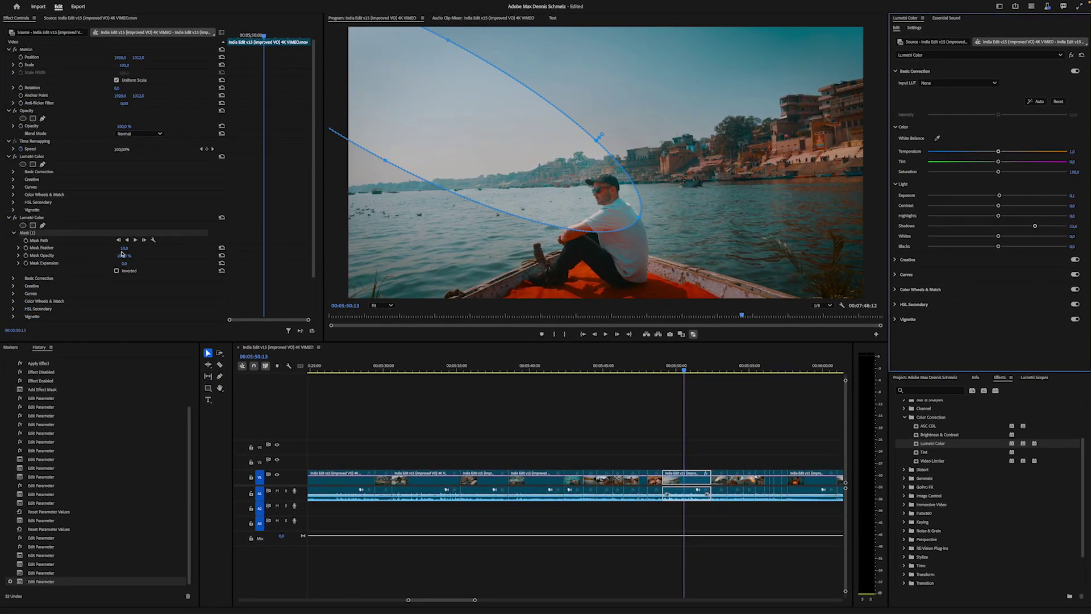
Strongly increase the beam mask's feather and compare the image with the masked basic correction off and on
{"action": "left_click_drag", "start_coordinate": [124, 248], "coordinate": [170, 249]}
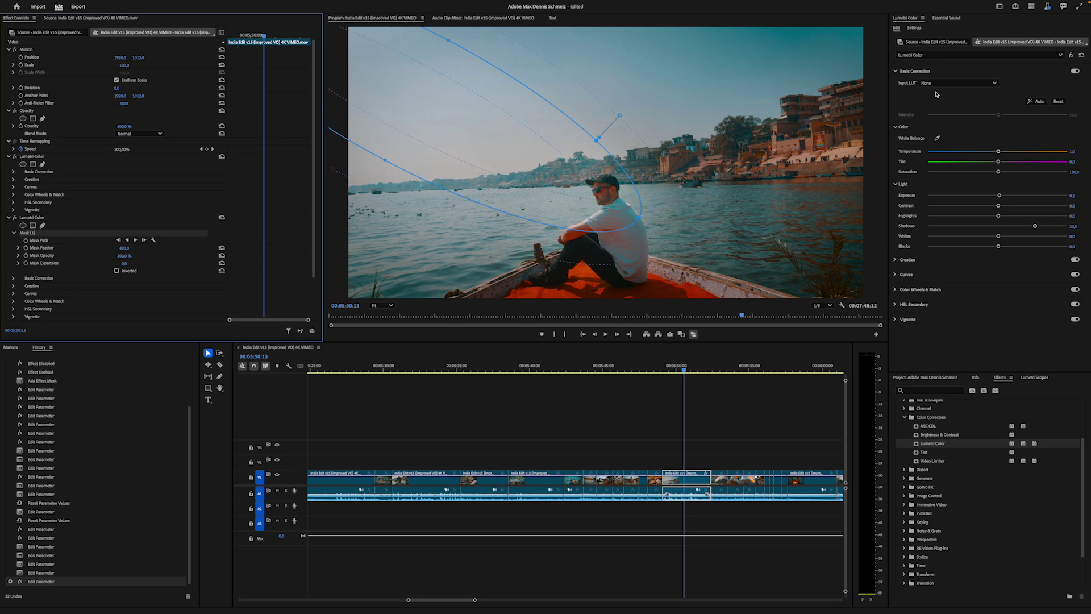
{"action": "left_click", "coordinate": [1074, 71]}
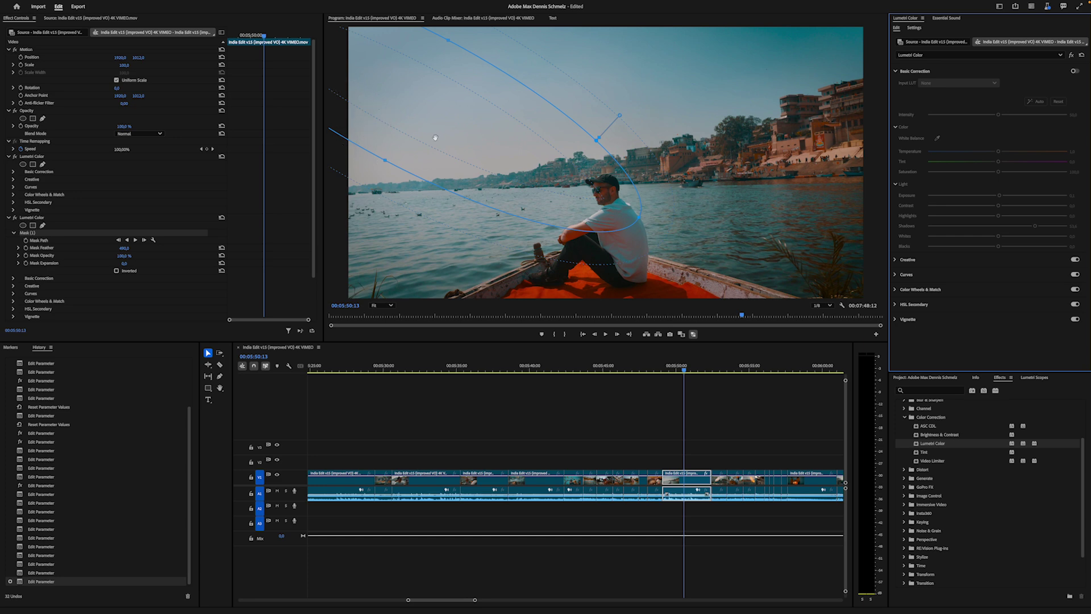
{"action": "left_click", "coordinate": [1072, 72]}
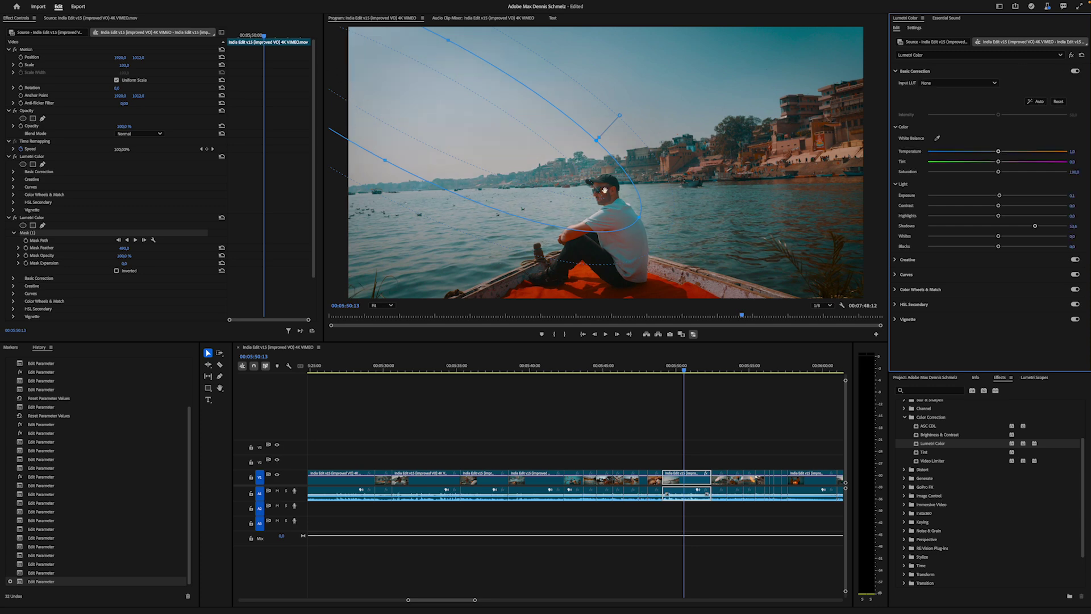
{"action": "left_click_drag", "start_coordinate": [548, 192], "coordinate": [552, 192]}
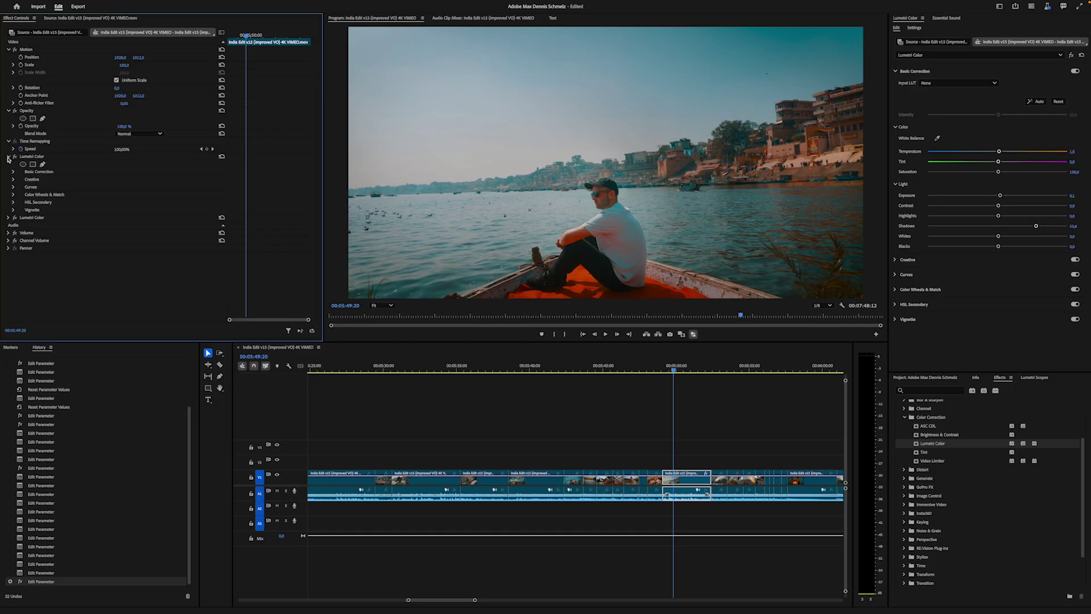
Collapse the first Lumetri Color effect and compare the boat clip with each Lumetri Color effect disabled and enabled
{"action": "left_click", "coordinate": [8, 157]}
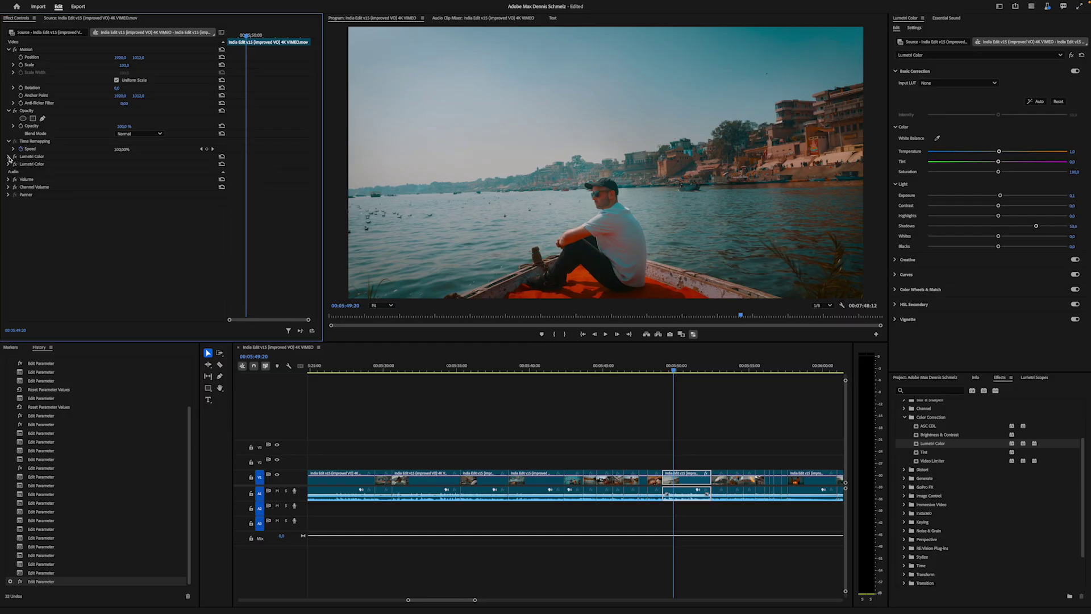
{"action": "left_click", "coordinate": [15, 157]}
{"action": "left_click", "coordinate": [15, 163]}
{"action": "left_click", "coordinate": [15, 157]}
{"action": "left_click", "coordinate": [15, 156]}
{"action": "left_click", "coordinate": [15, 157]}
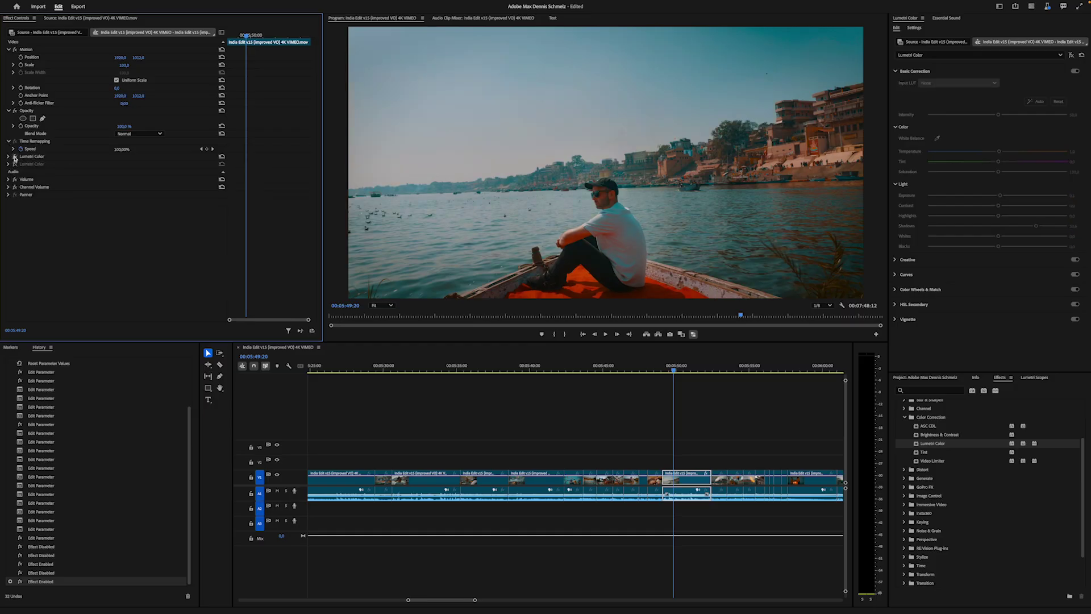
{"action": "left_click", "coordinate": [14, 163]}
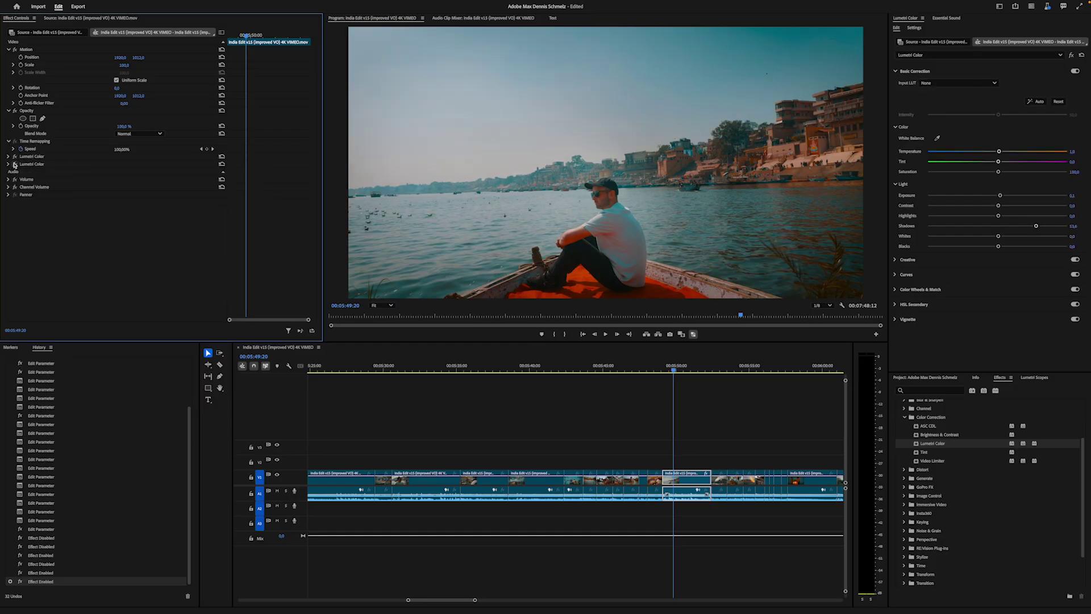
{"action": "left_click", "coordinate": [14, 164]}
{"action": "left_click", "coordinate": [15, 164]}
{"action": "left_click", "coordinate": [15, 163]}
{"action": "left_click", "coordinate": [14, 164]}
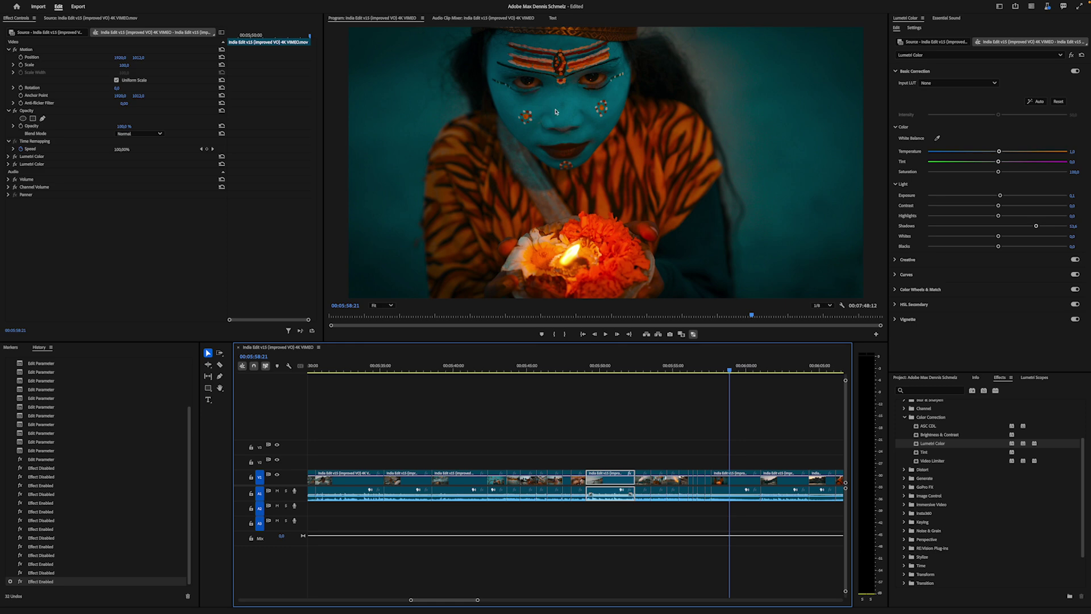
Select the painted-face clip, try brightening the whole image with exposures of 1.2 and 0.8, and reset the exposure
{"action": "left_click", "coordinate": [739, 483]}
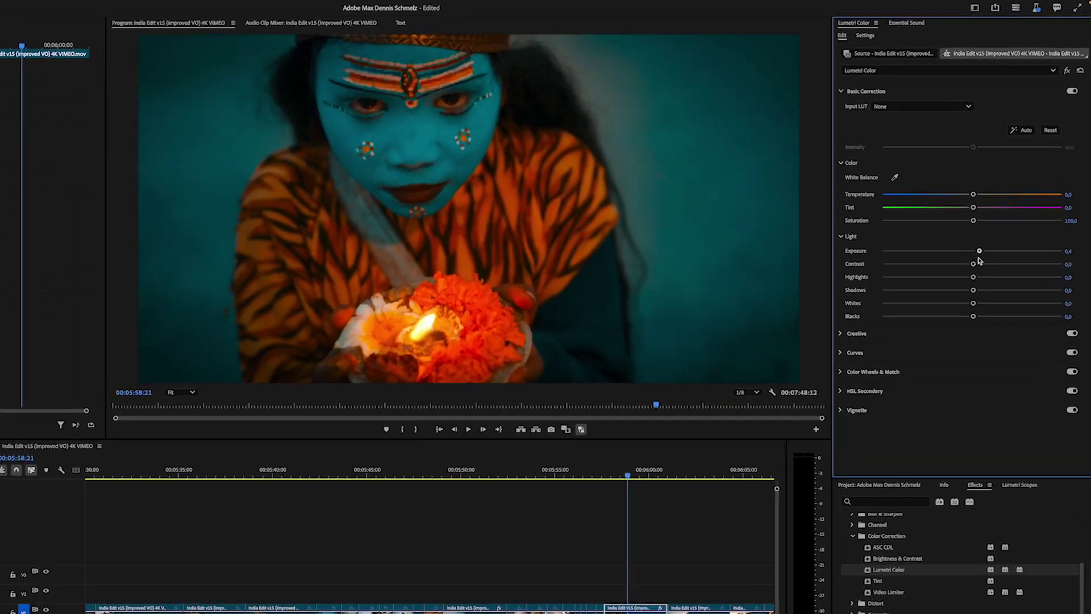
{"action": "left_click_drag", "start_coordinate": [999, 196], "coordinate": [1014, 197]}
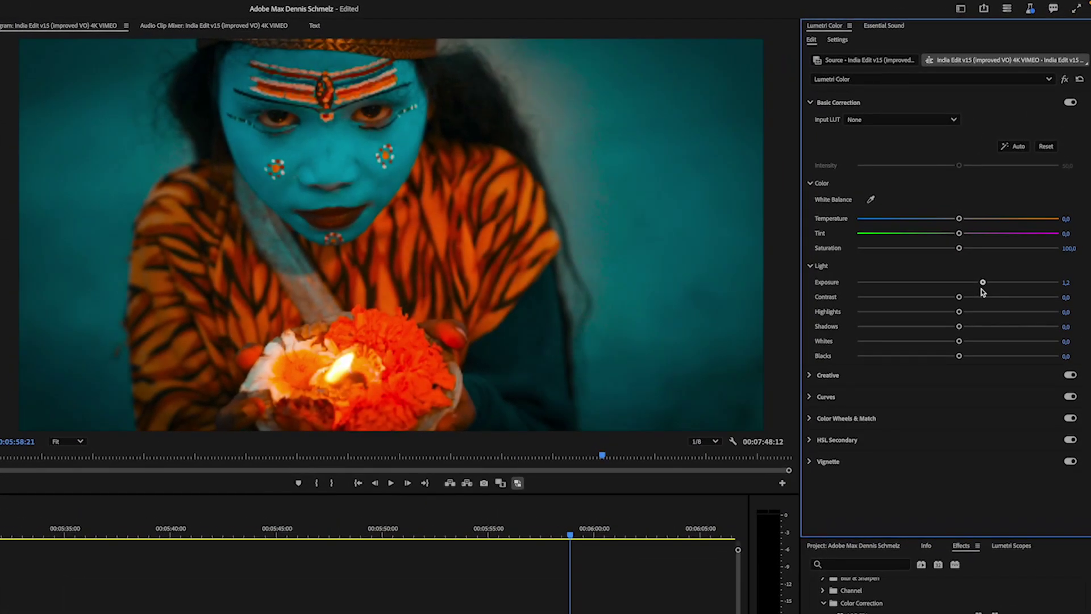
{"action": "mouse_move", "coordinate": [982, 292]}
{"action": "left_mouse_down"}
{"action": "mouse_move", "coordinate": [1002, 292]}
{"action": "mouse_move", "coordinate": [974, 292]}
{"action": "left_mouse_up"}
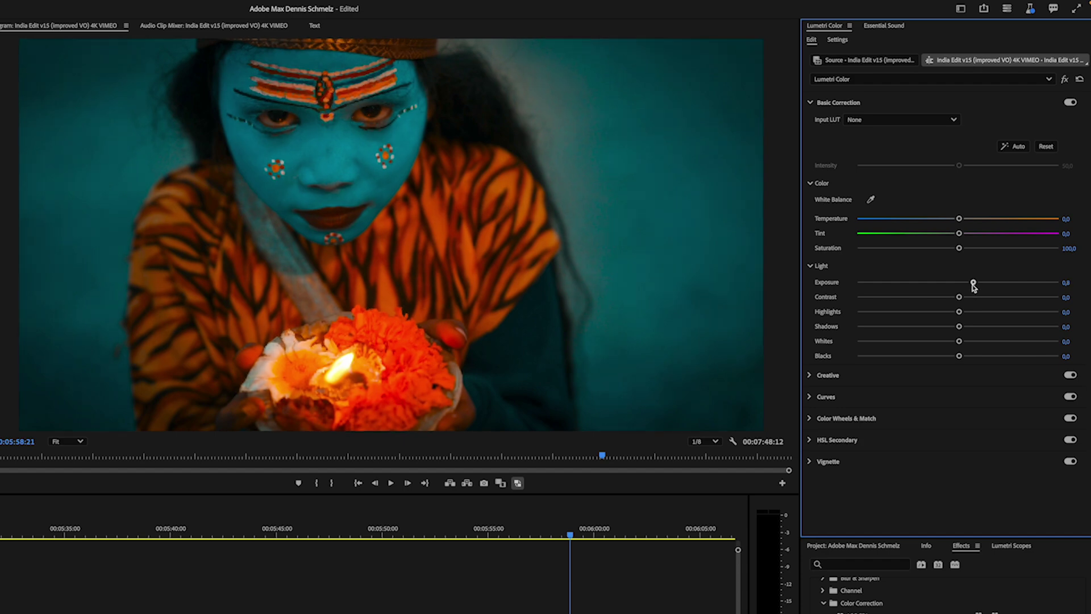
{"action": "double_click", "coordinate": [974, 283]}
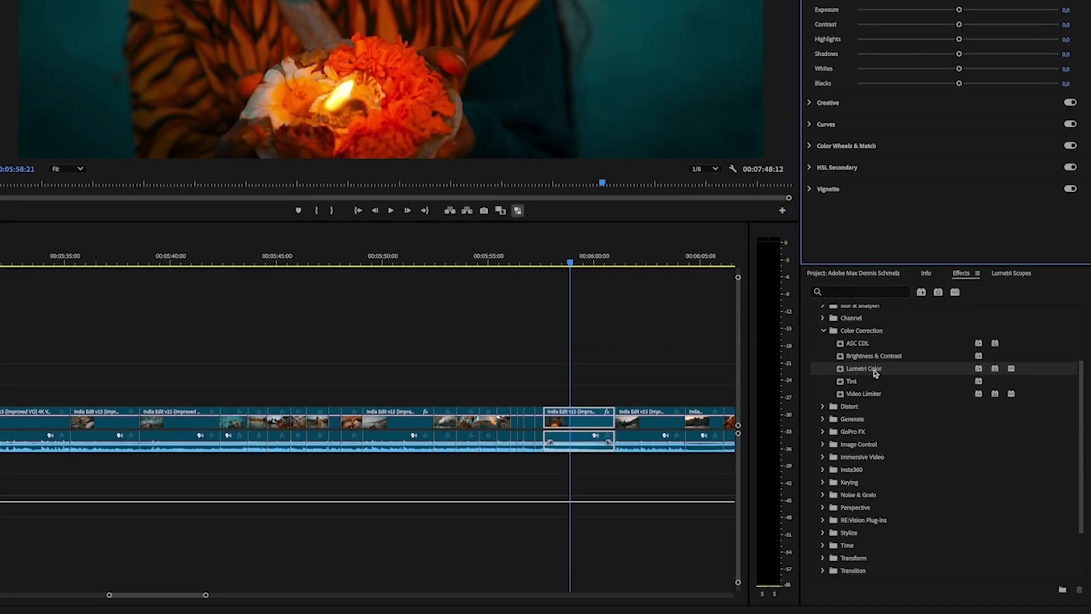
Apply a second Lumetri Color effect to the painted-face clip and fit a feathered ellipse mask around the face
{"action": "left_click_drag", "start_coordinate": [871, 370], "coordinate": [586, 424]}
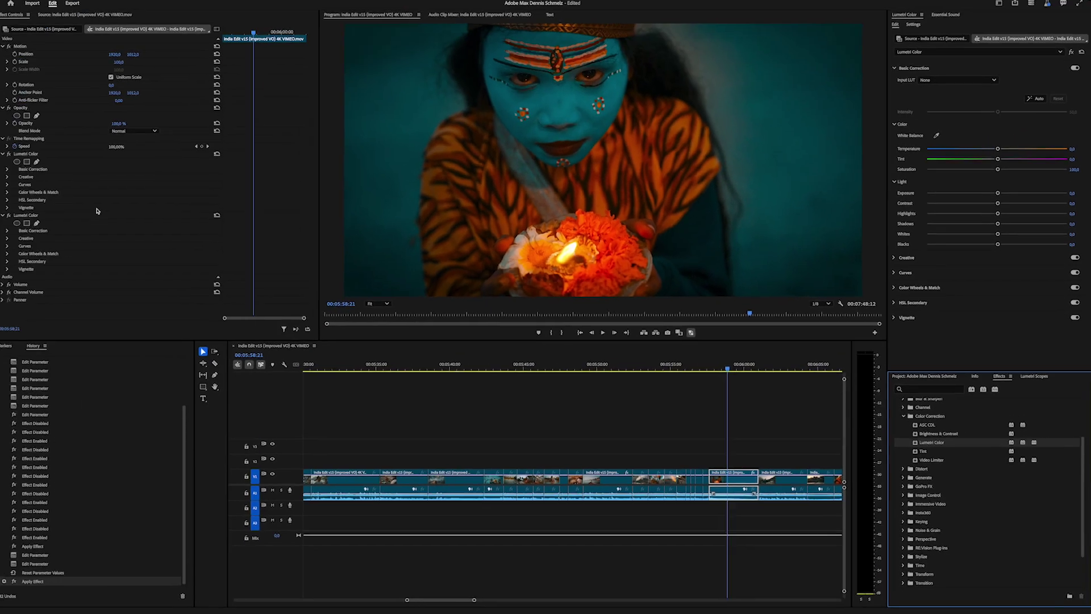
{"action": "left_click", "coordinate": [24, 226]}
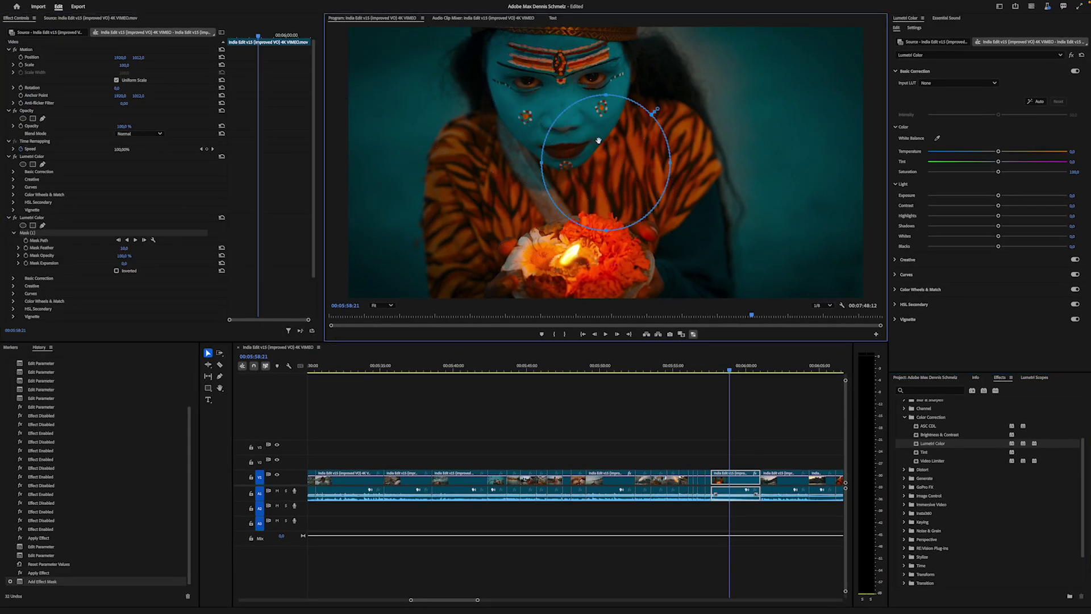
{"action": "left_click_drag", "start_coordinate": [614, 182], "coordinate": [557, 196]}
{"action": "left_click_drag", "start_coordinate": [493, 105], "coordinate": [498, 96]}
{"action": "left_click_drag", "start_coordinate": [558, 195], "coordinate": [537, 183]}
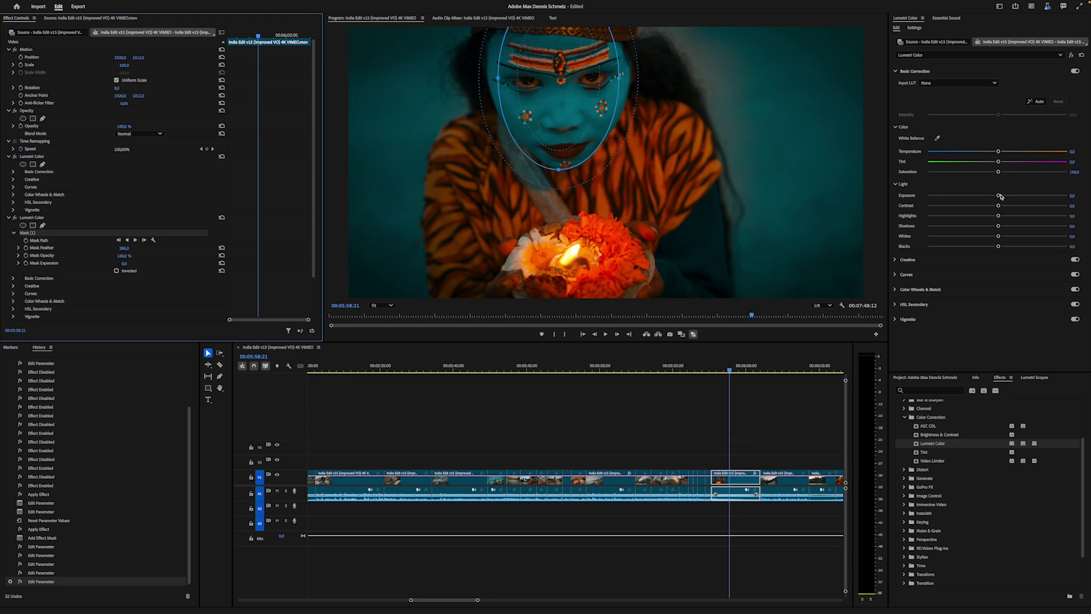
Set the masked face's exposure to 1.5 and compare the image with the basic correction off and on
{"action": "left_click_drag", "start_coordinate": [1001, 196], "coordinate": [1018, 195]}
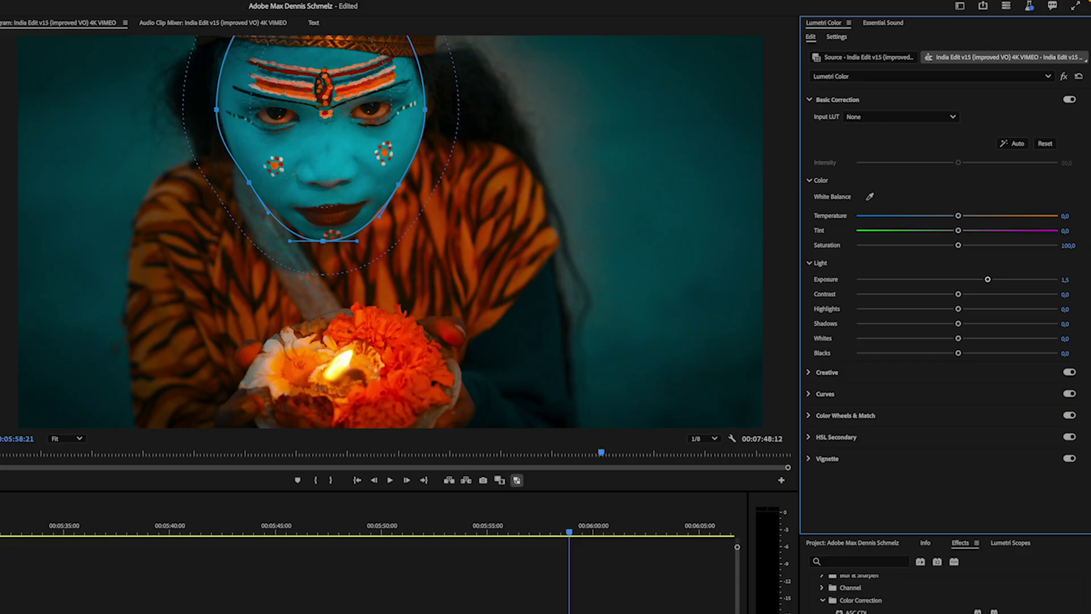
{"action": "left_click", "coordinate": [1069, 101]}
{"action": "left_click", "coordinate": [1068, 100]}
{"action": "left_click", "coordinate": [1069, 100]}
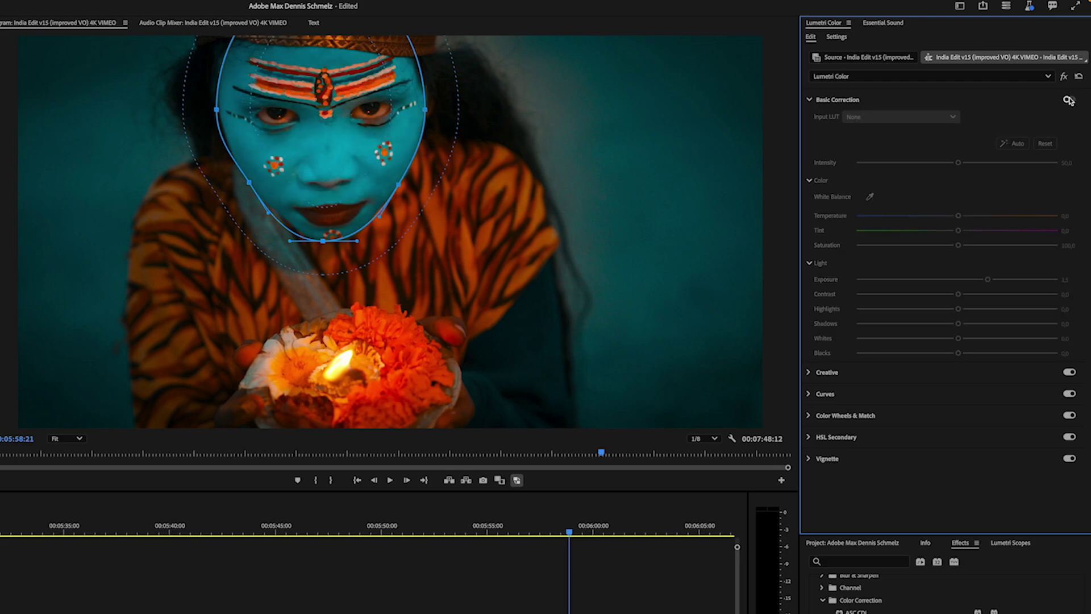
{"action": "left_click", "coordinate": [1068, 101]}
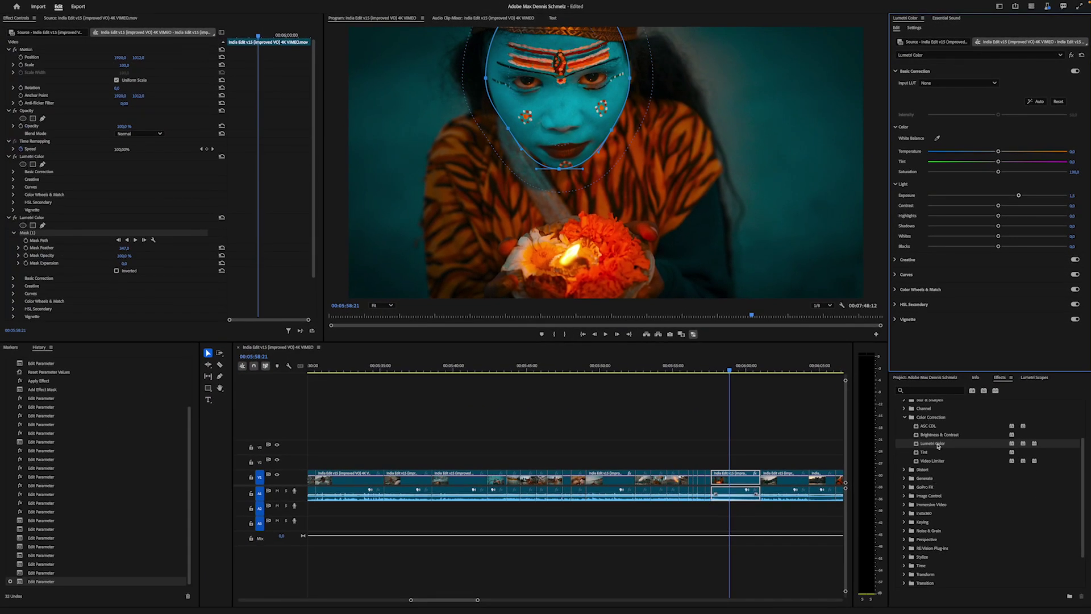
Apply a third Lumetri Color effect to the painted-face clip
{"action": "left_click_drag", "start_coordinate": [938, 446], "coordinate": [734, 480]}
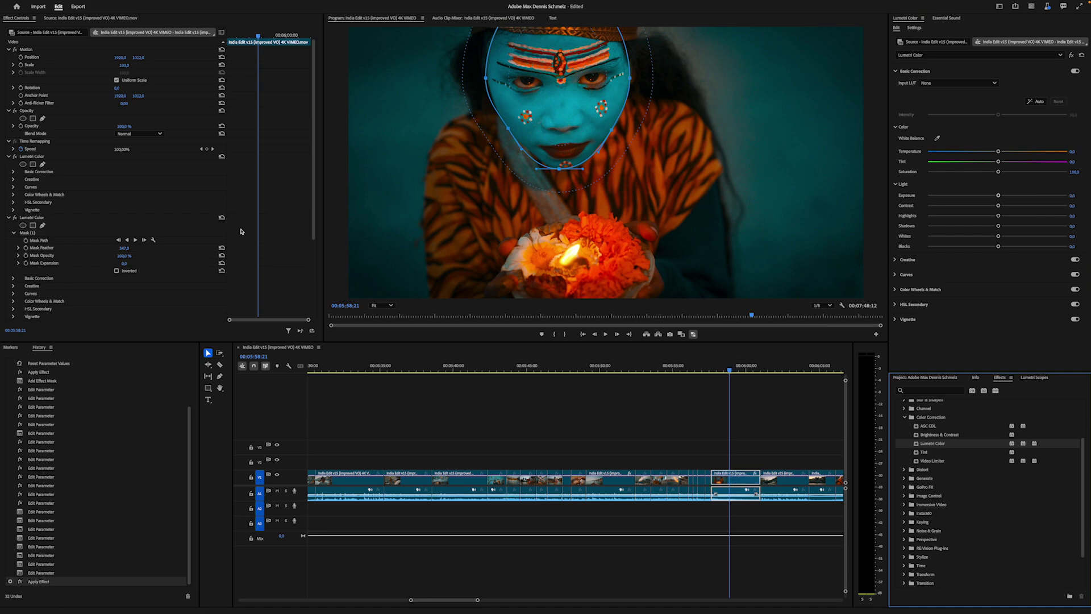
Add an ellipse mask to the third Lumetri Color effect and fit it around the lips
{"action": "scroll", "coordinate": [61, 241], "scroll_direction": "down", "scroll_amount": 4}
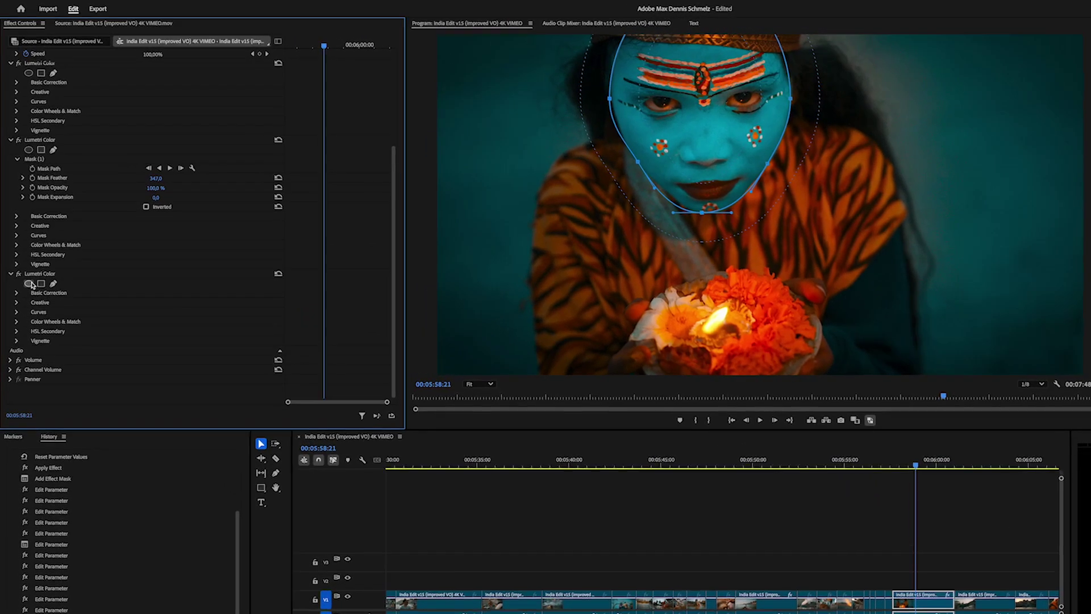
{"action": "left_click", "coordinate": [23, 226]}
{"action": "left_click_drag", "start_coordinate": [760, 122], "coordinate": [677, 188]}
{"action": "left_click_drag", "start_coordinate": [776, 189], "coordinate": [741, 173]}
{"action": "scroll", "coordinate": [733, 186], "scroll_direction": "up", "scroll_amount": 1}
{"action": "left_click_drag", "start_coordinate": [678, 191], "coordinate": [669, 190]}
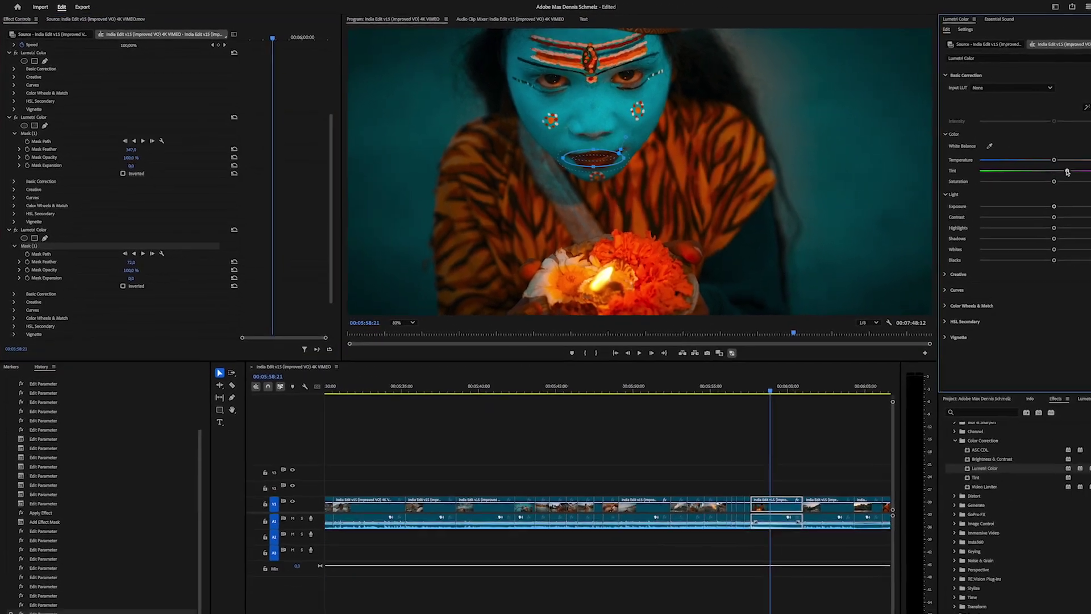
Set the masked lips' tint to about 37 and saturation to 200, and raise the mask feather to about 84
{"action": "left_click_drag", "start_coordinate": [1067, 172], "coordinate": [1080, 171]}
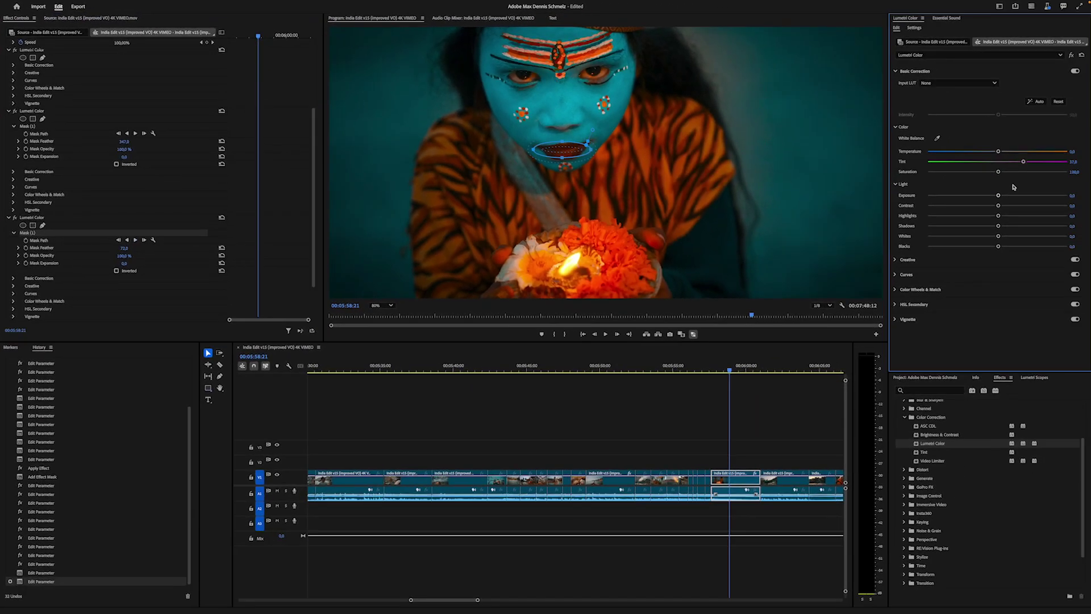
{"action": "left_click_drag", "start_coordinate": [997, 172], "coordinate": [1068, 172]}
{"action": "left_click_drag", "start_coordinate": [126, 251], "coordinate": [139, 264]}
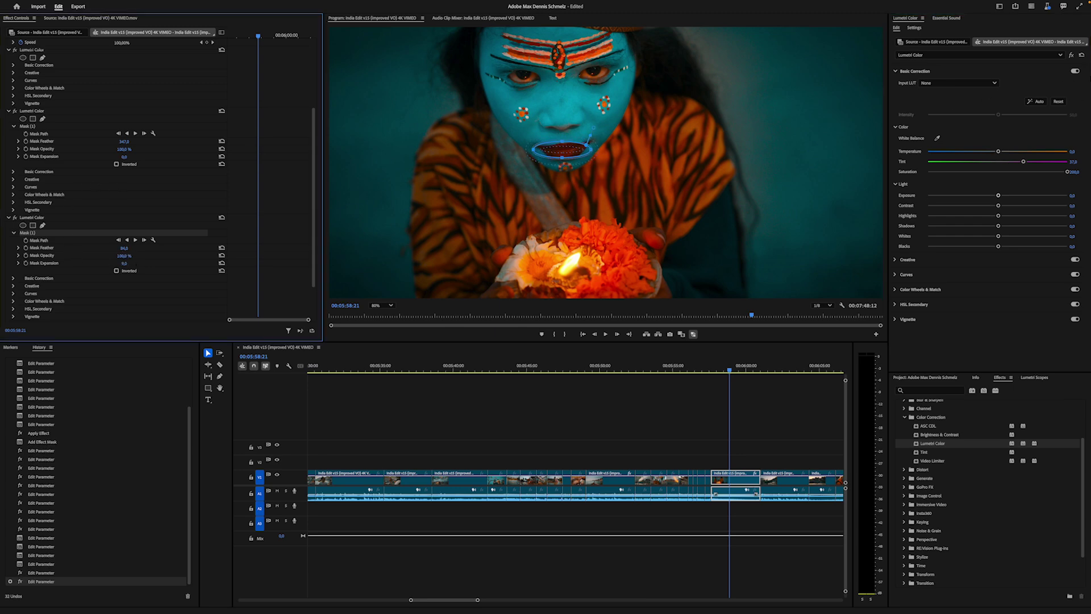
Compare the lips with the third effect's basic correction off and on
{"action": "left_click", "coordinate": [1074, 72]}
{"action": "left_click", "coordinate": [1074, 71]}
{"action": "left_click", "coordinate": [1074, 72]}
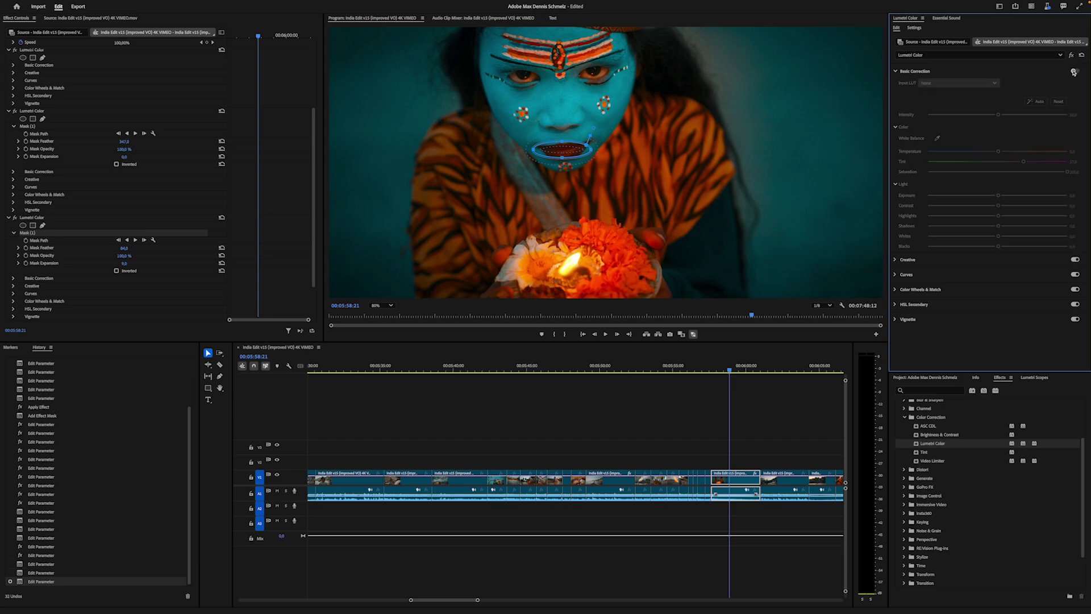
{"action": "left_click", "coordinate": [1075, 72]}
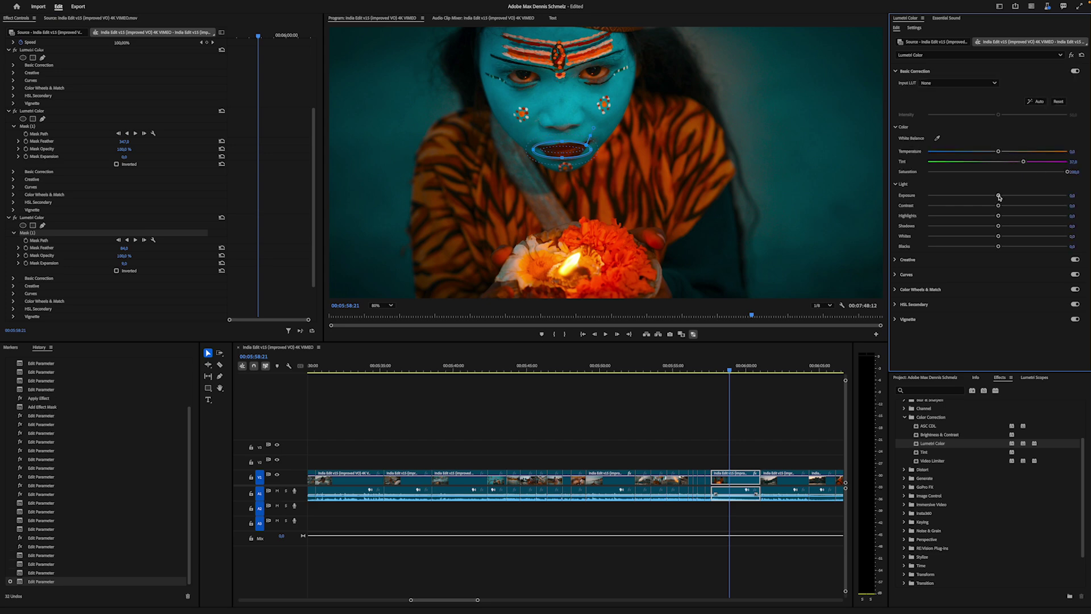
Set the masked lips' exposure to 0.7, widen the mask feather to about 175 and tighten the mask's upper edge onto the lips
{"action": "left_click_drag", "start_coordinate": [999, 196], "coordinate": [1007, 196]}
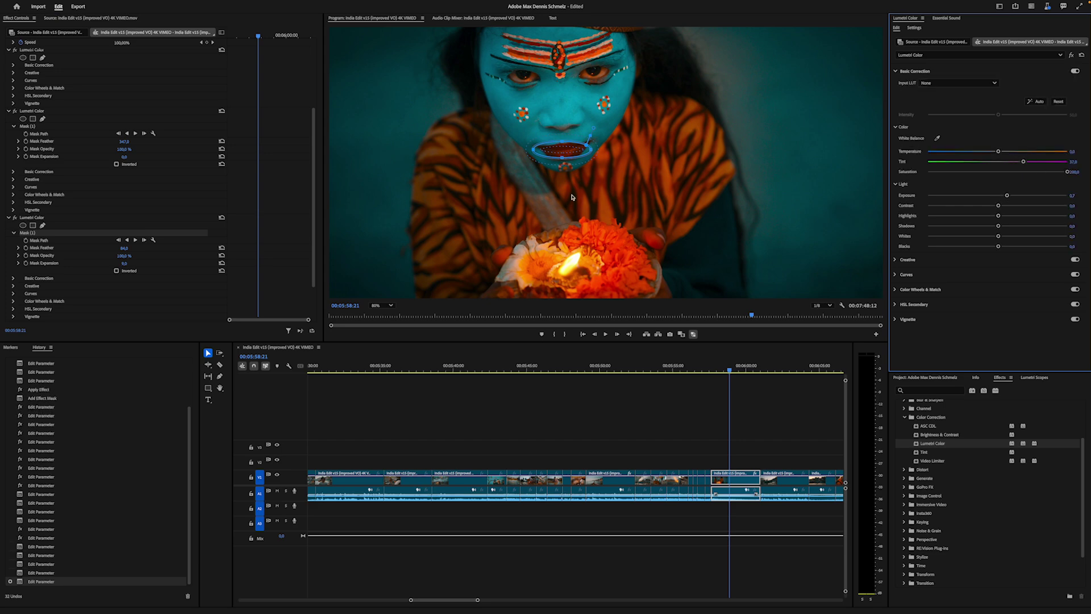
{"action": "left_click", "coordinate": [133, 248]}
{"action": "left_click_drag", "start_coordinate": [124, 248], "coordinate": [122, 248]}
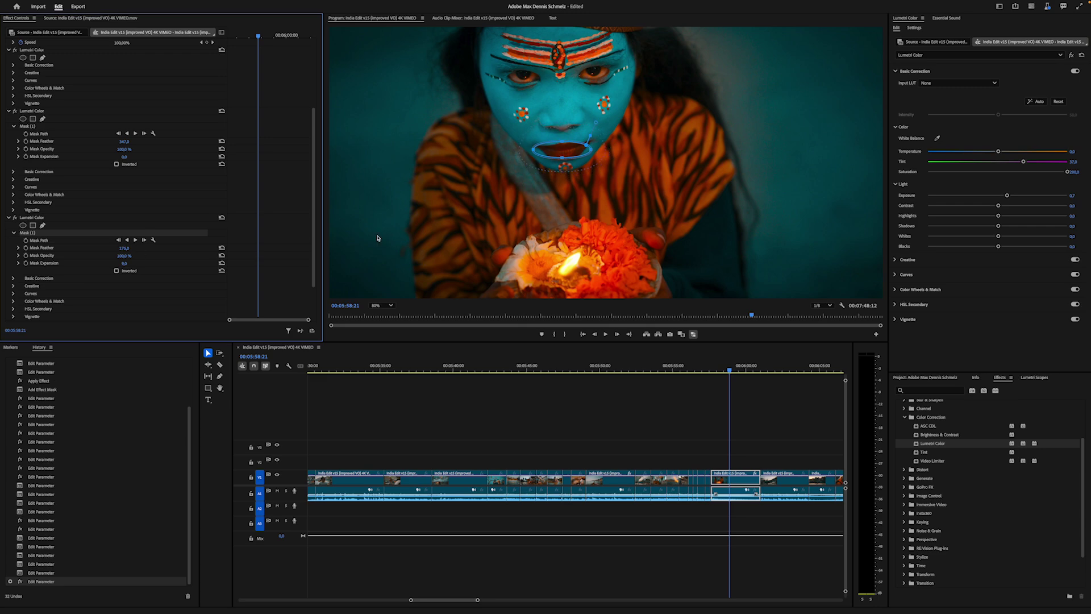
{"action": "left_click", "coordinate": [567, 149]}
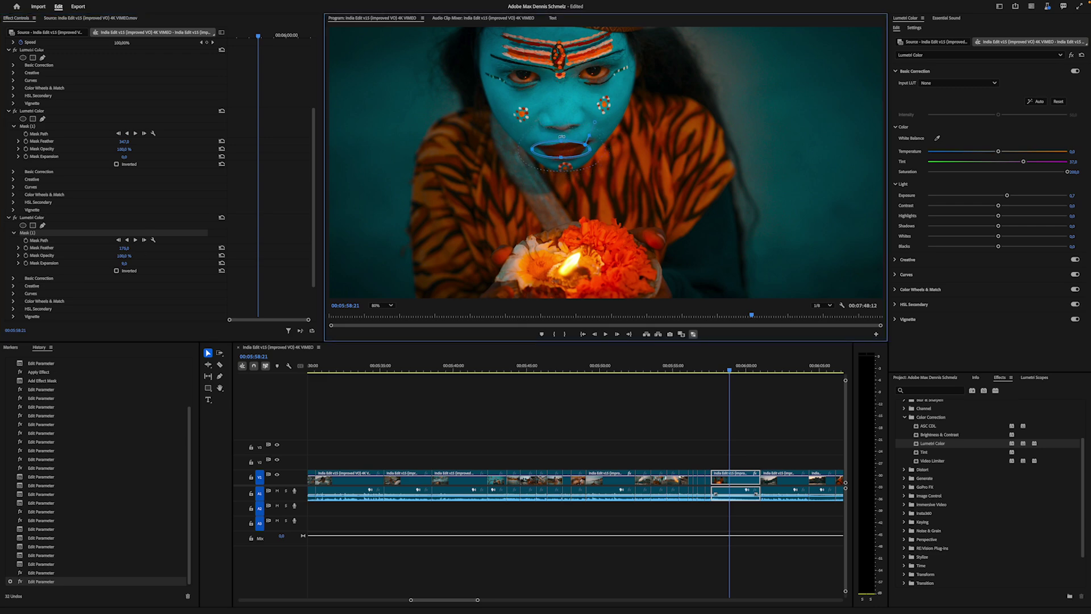
{"action": "left_click_drag", "start_coordinate": [562, 137], "coordinate": [565, 151]}
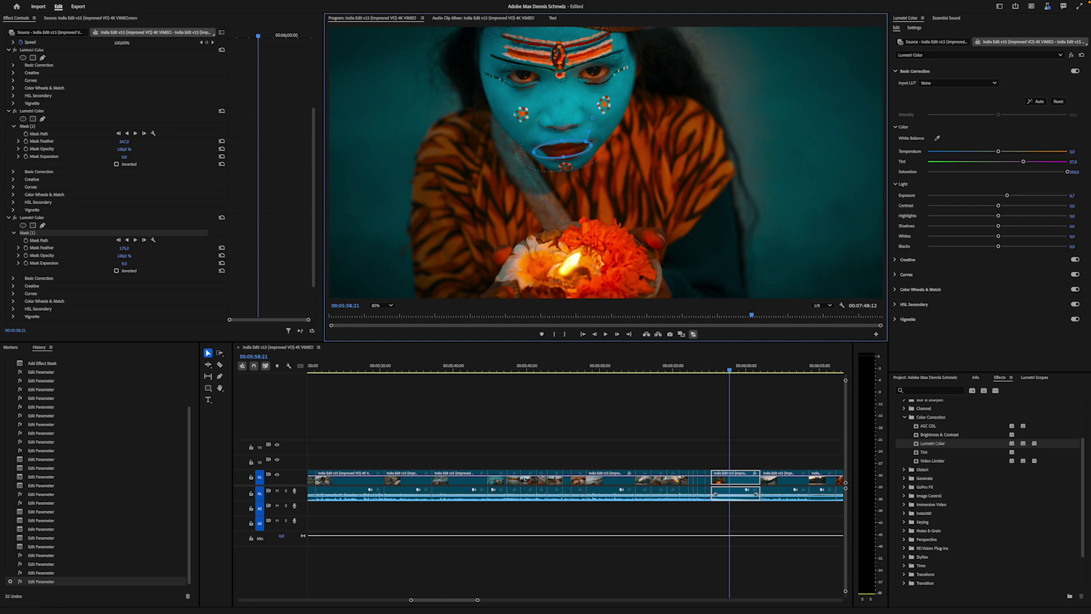
Compare the image with the lip effect and the face effect each switched off and on
{"action": "left_click", "coordinate": [15, 218]}
{"action": "left_click", "coordinate": [15, 218]}
{"action": "left_click", "coordinate": [14, 218]}
{"action": "left_click", "coordinate": [14, 219]}
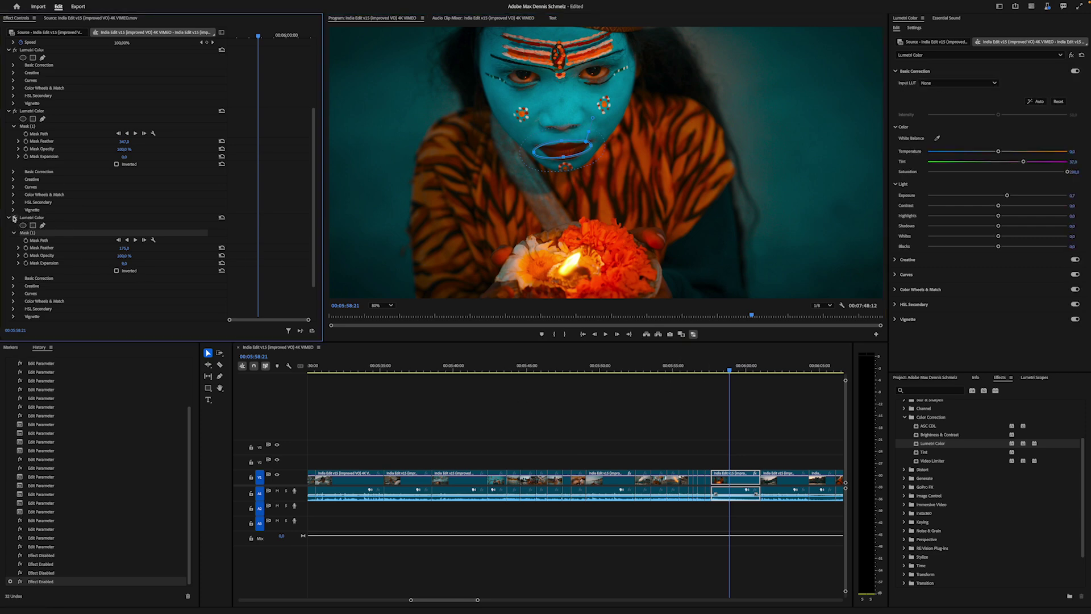
{"action": "left_click", "coordinate": [14, 218]}
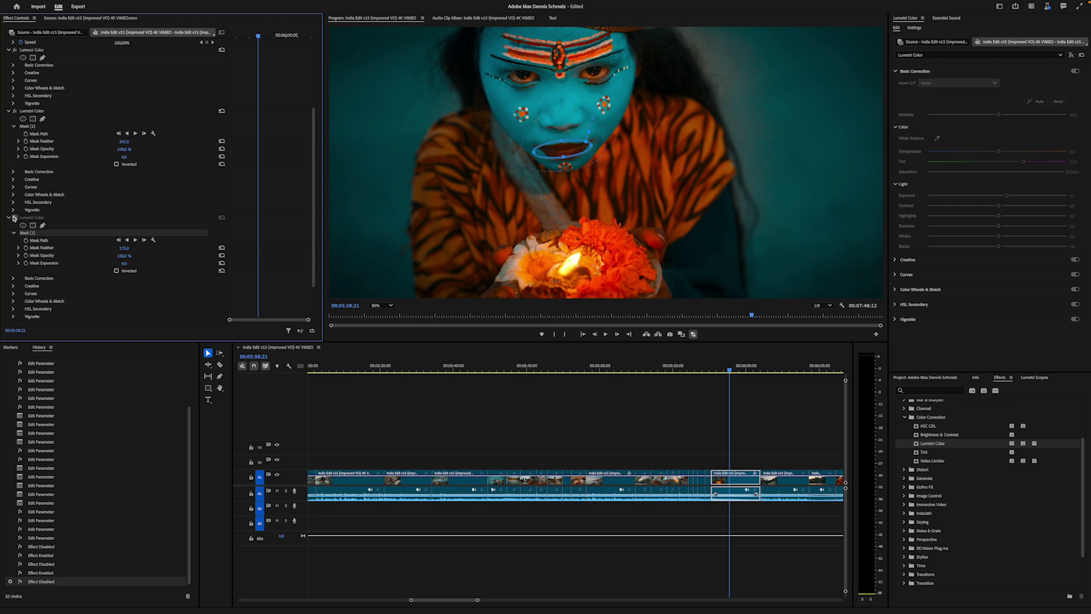
{"action": "left_click", "coordinate": [15, 218]}
{"action": "left_click", "coordinate": [15, 111]}
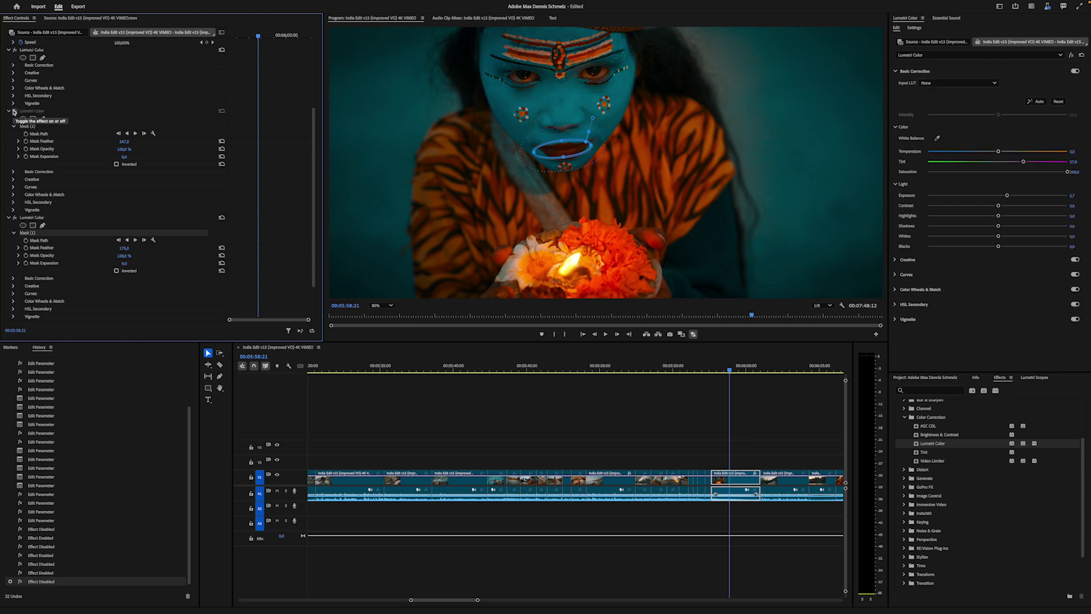
{"action": "left_click", "coordinate": [15, 112]}
{"action": "left_click", "coordinate": [14, 111]}
{"action": "left_click", "coordinate": [14, 112]}
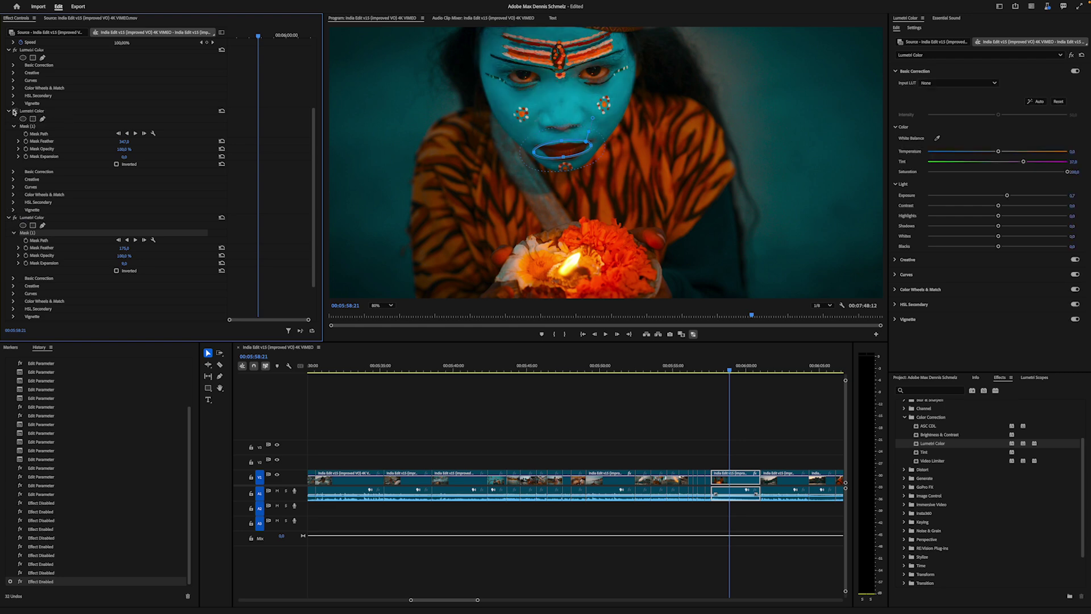
Apply a fourth Lumetri Color effect to the painted-face clip and fit an ellipse mask from the mouth down to the candle flame
{"action": "scroll", "coordinate": [171, 171], "scroll_direction": "down", "scroll_amount": 1}
{"action": "double_click", "coordinate": [930, 449]}
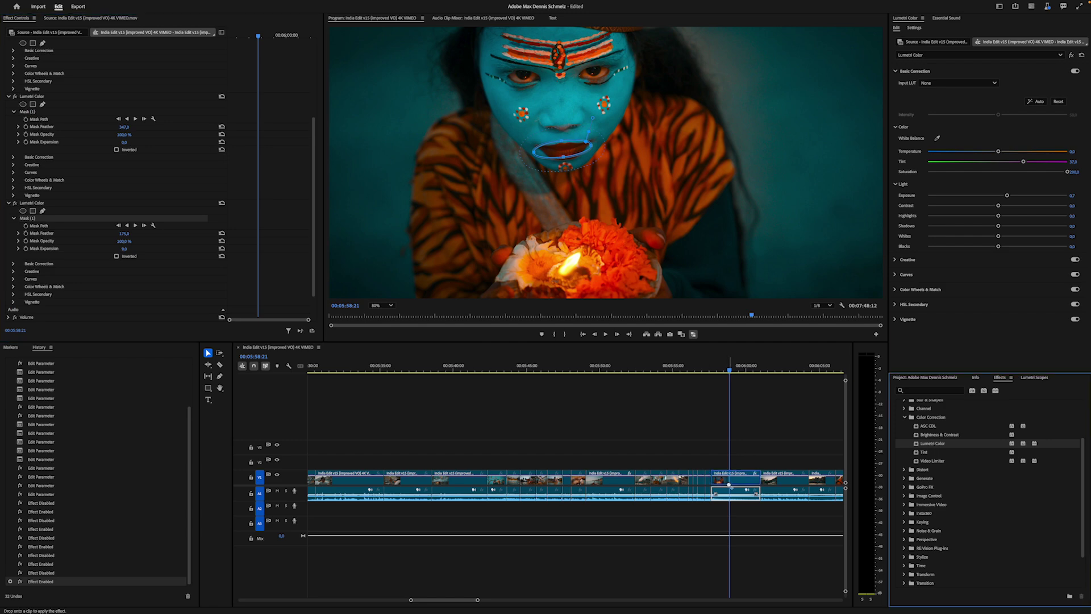
{"action": "scroll", "coordinate": [22, 219], "scroll_direction": "down", "scroll_amount": 5}
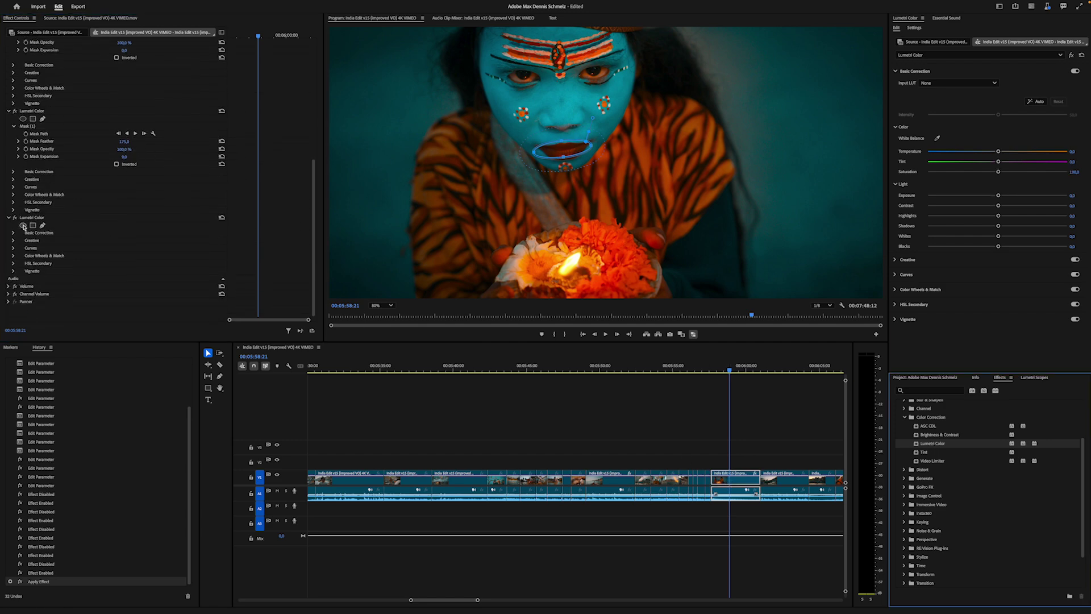
{"action": "left_click", "coordinate": [23, 226]}
{"action": "left_click_drag", "start_coordinate": [540, 164], "coordinate": [520, 208]}
{"action": "left_click_drag", "start_coordinate": [629, 211], "coordinate": [622, 208]}
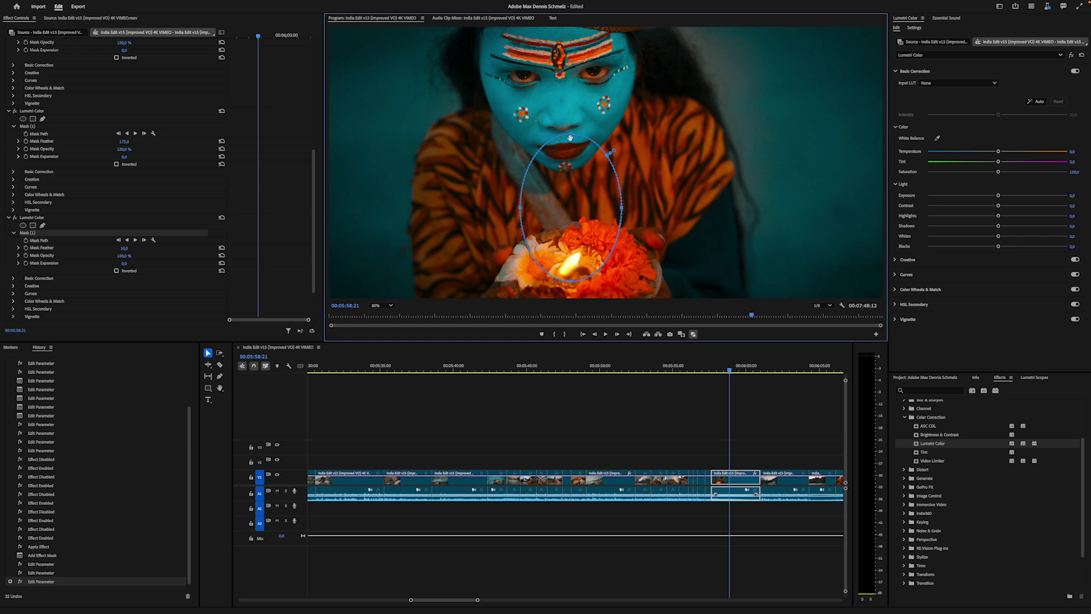
{"action": "left_click_drag", "start_coordinate": [570, 137], "coordinate": [570, 139]}
Set the new mask's exposure to 1.0 and temperature to about 31, and widen its feather to 488
{"action": "left_click", "coordinate": [1004, 195]}
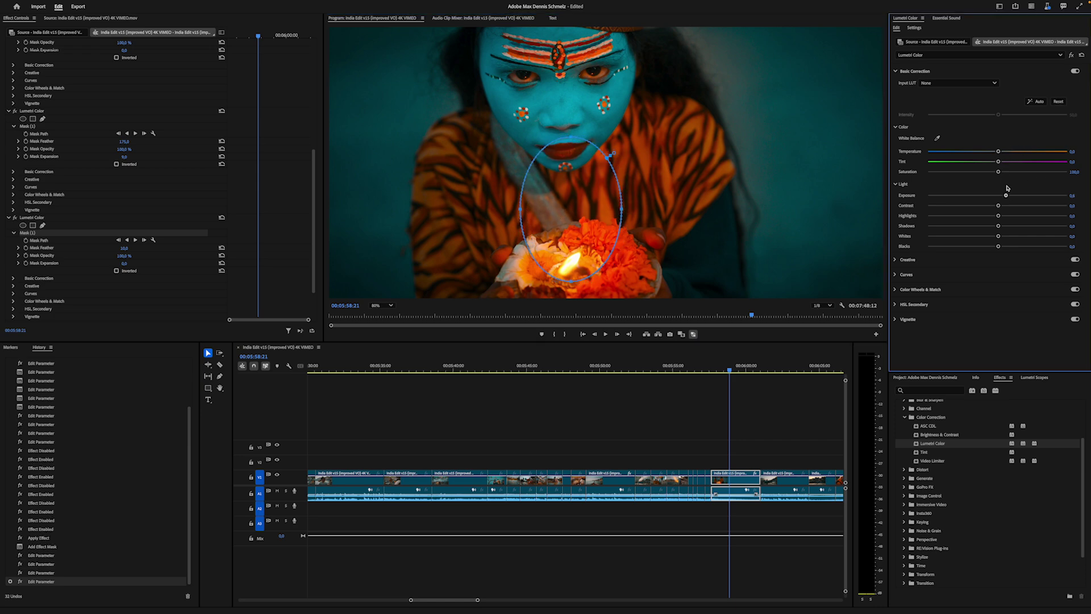
{"action": "left_click_drag", "start_coordinate": [1004, 153], "coordinate": [1013, 152]}
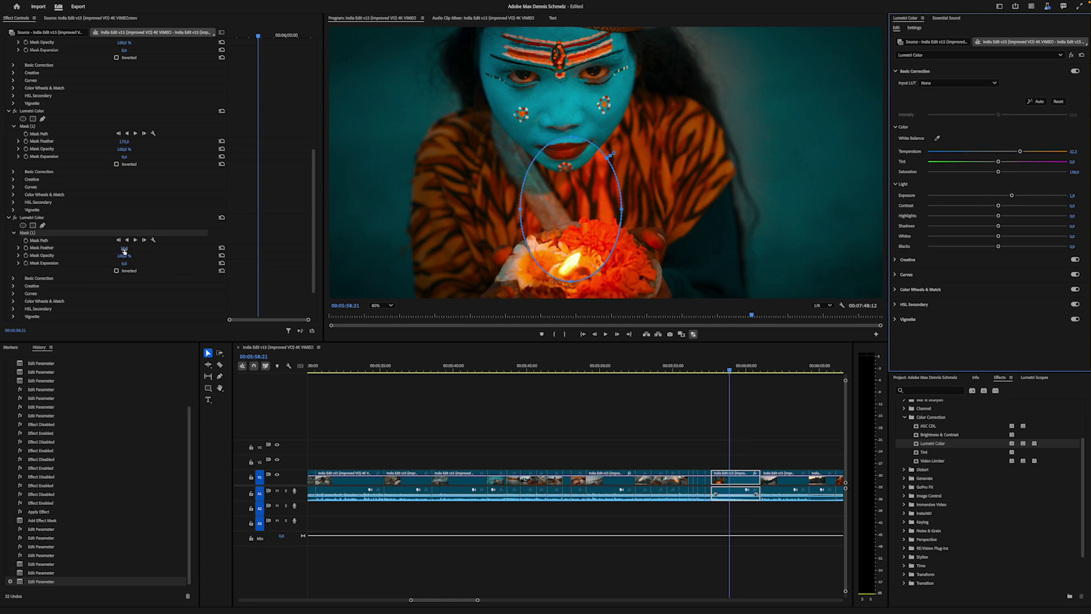
{"action": "left_click_drag", "start_coordinate": [124, 247], "coordinate": [165, 248]}
Shift the candle-glow mask slightly and stretch its upper edge up to the nose
{"action": "left_click_drag", "start_coordinate": [458, 161], "coordinate": [464, 160]}
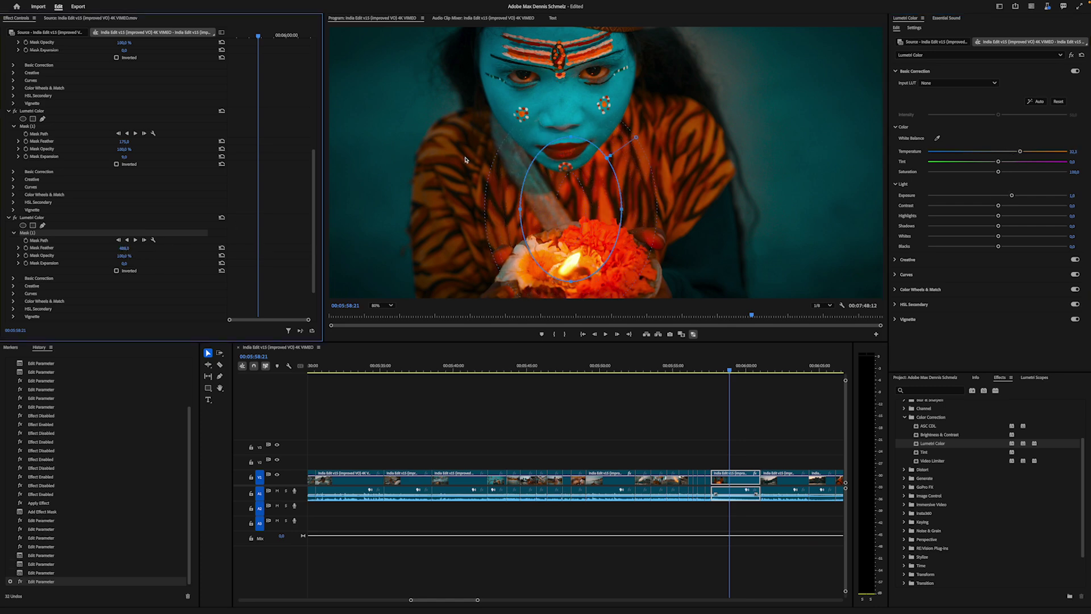
{"action": "left_click_drag", "start_coordinate": [594, 213], "coordinate": [573, 193]}
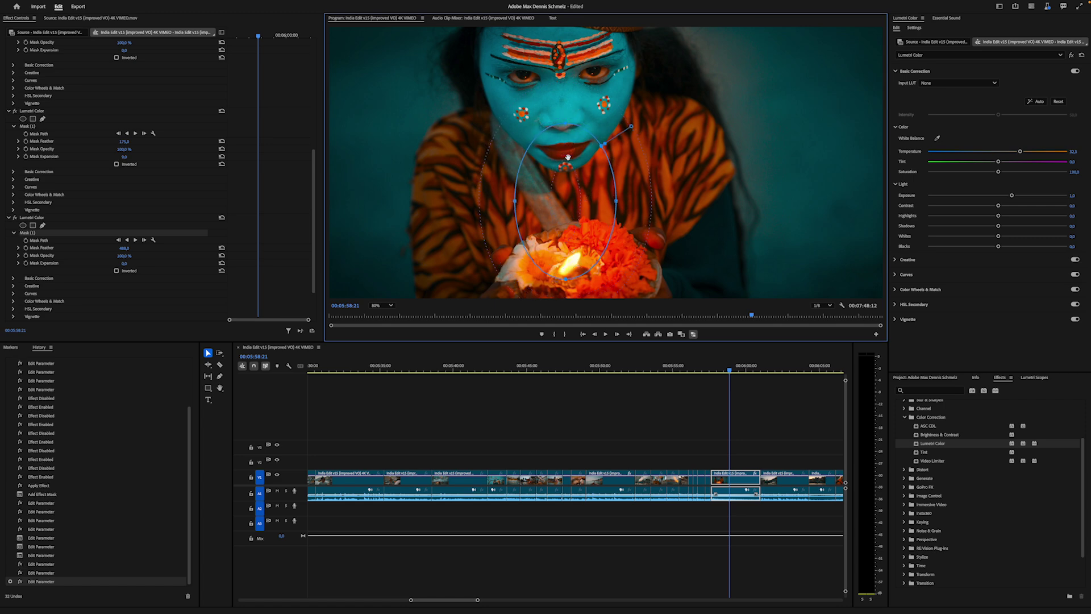
{"action": "left_click_drag", "start_coordinate": [567, 126], "coordinate": [565, 110]}
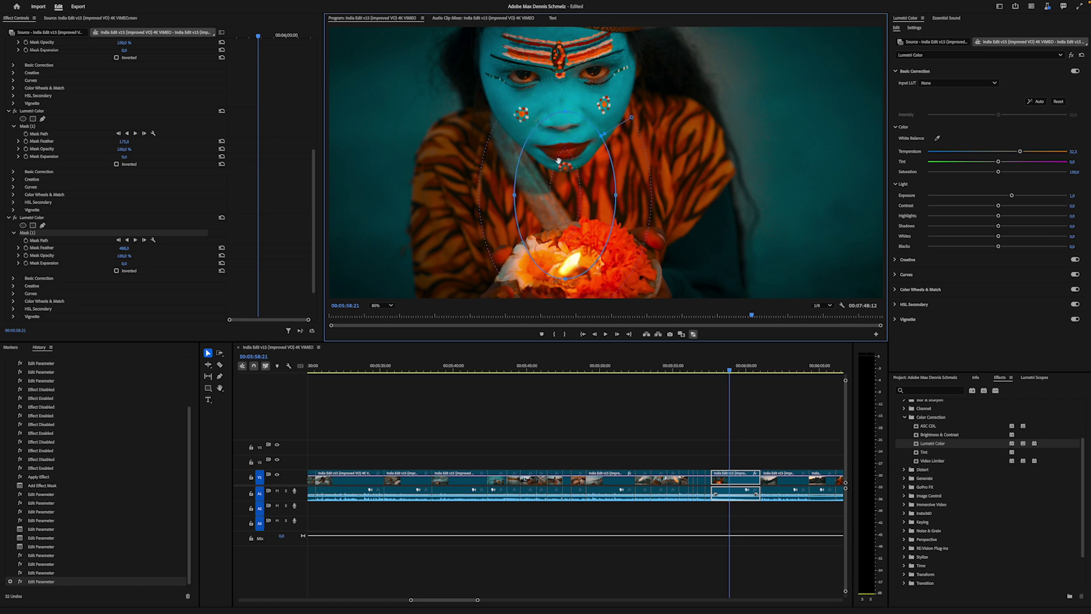
{"action": "left_click_drag", "start_coordinate": [567, 154], "coordinate": [567, 150]}
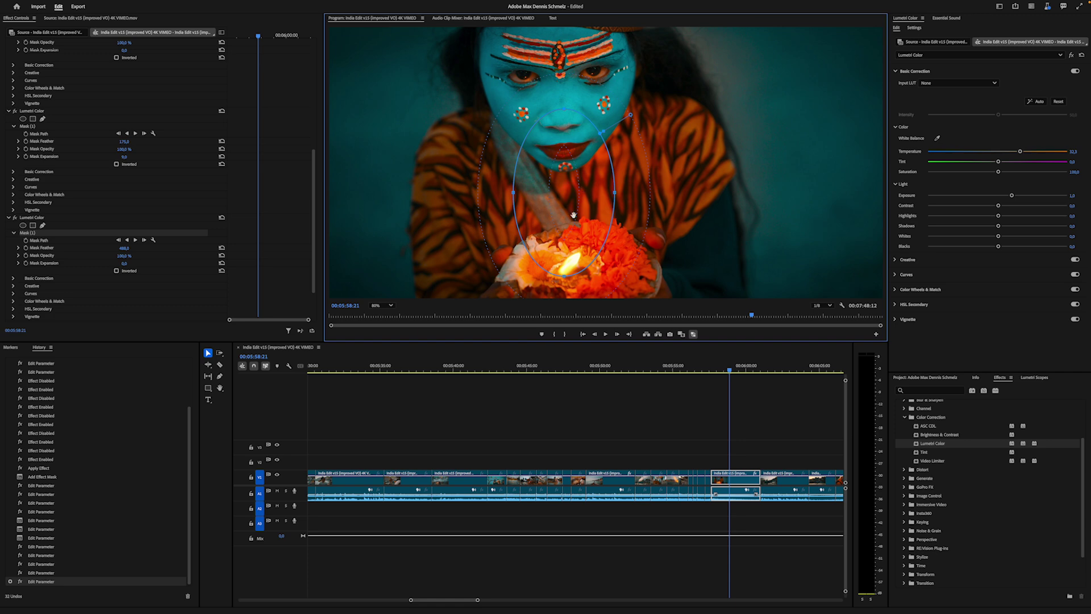
Compare the candle glow with the fourth effect's basic correction off and on
{"action": "left_click", "coordinate": [1074, 71]}
{"action": "left_click", "coordinate": [1074, 72]}
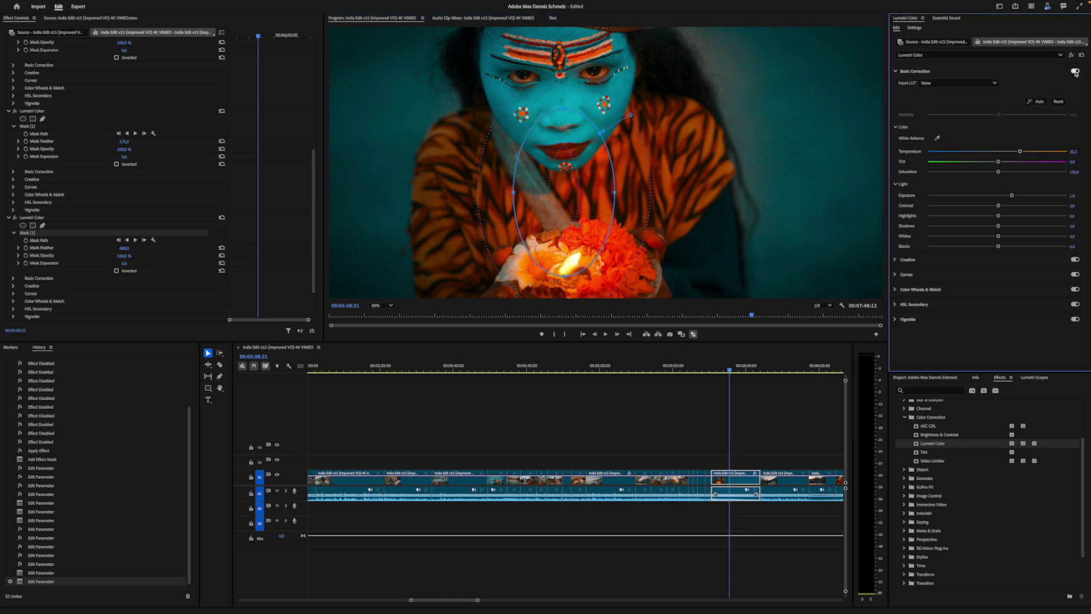
{"action": "left_click", "coordinate": [1075, 72]}
{"action": "left_click", "coordinate": [1075, 73]}
{"action": "left_click", "coordinate": [1075, 73]}
{"action": "left_click", "coordinate": [1075, 73]}
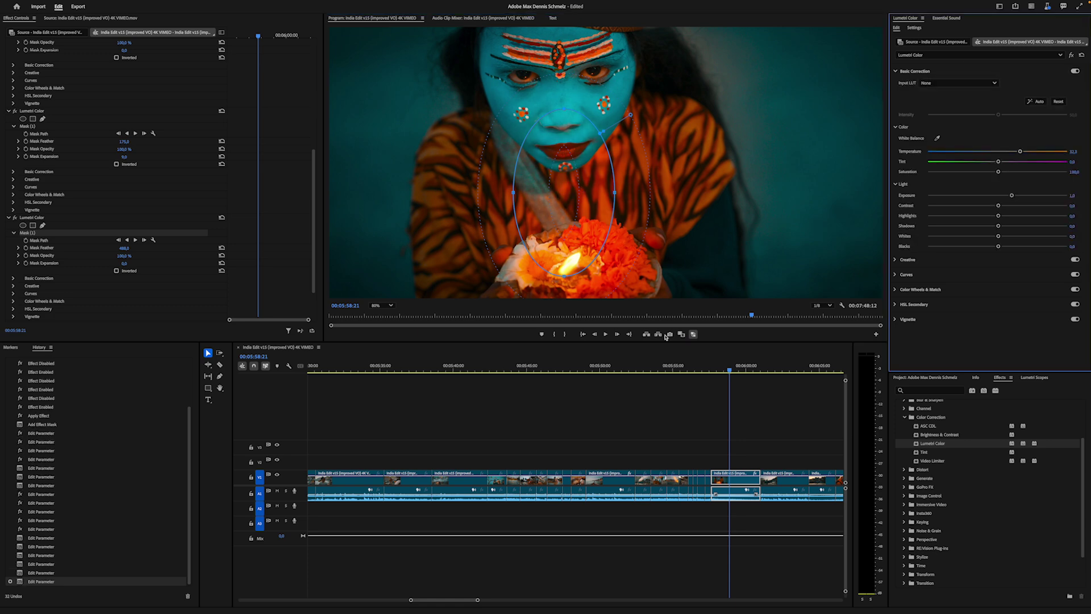
Play back the relit painted-face clip from 00:05:57:22 and bring up the Lumetri Scopes
{"action": "left_click", "coordinate": [776, 478]}
{"action": "left_click", "coordinate": [739, 371]}
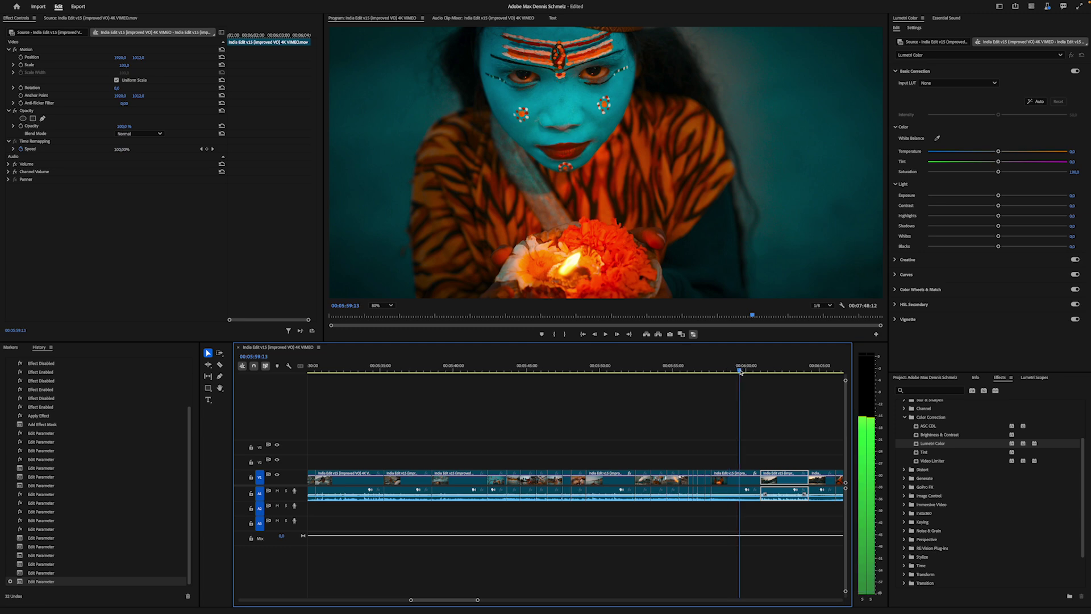
{"action": "left_click_drag", "start_coordinate": [741, 371], "coordinate": [716, 372]}
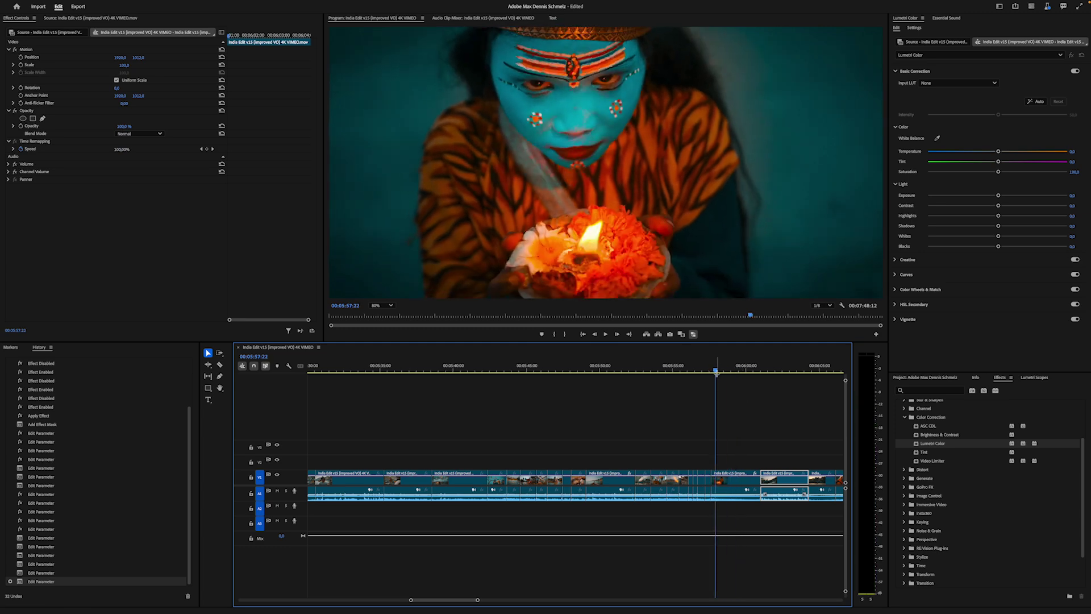
{"action": "key", "text": "space"}
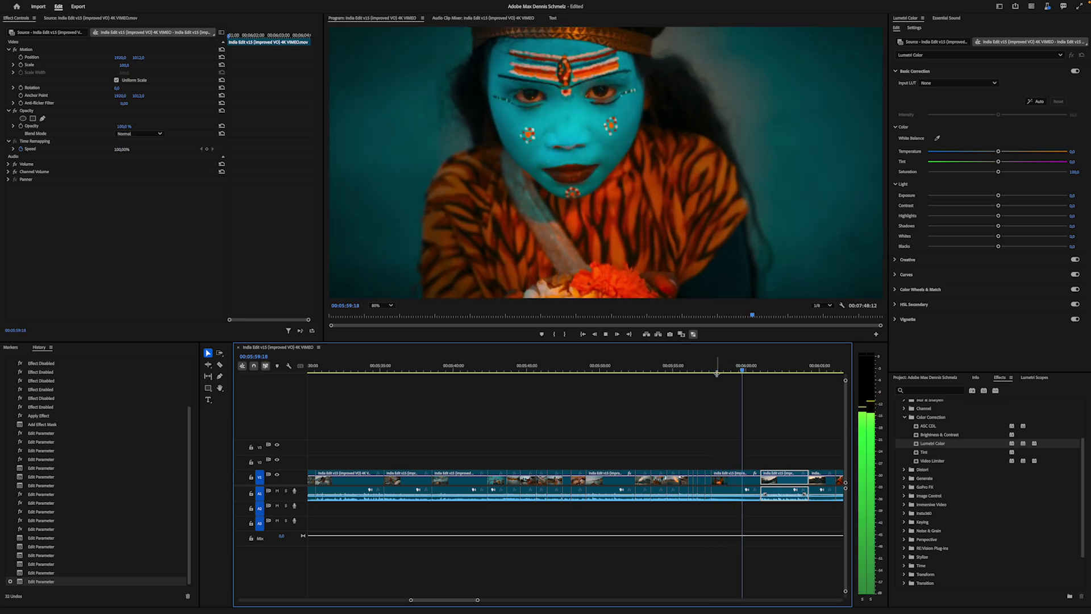
{"action": "key", "text": "space"}
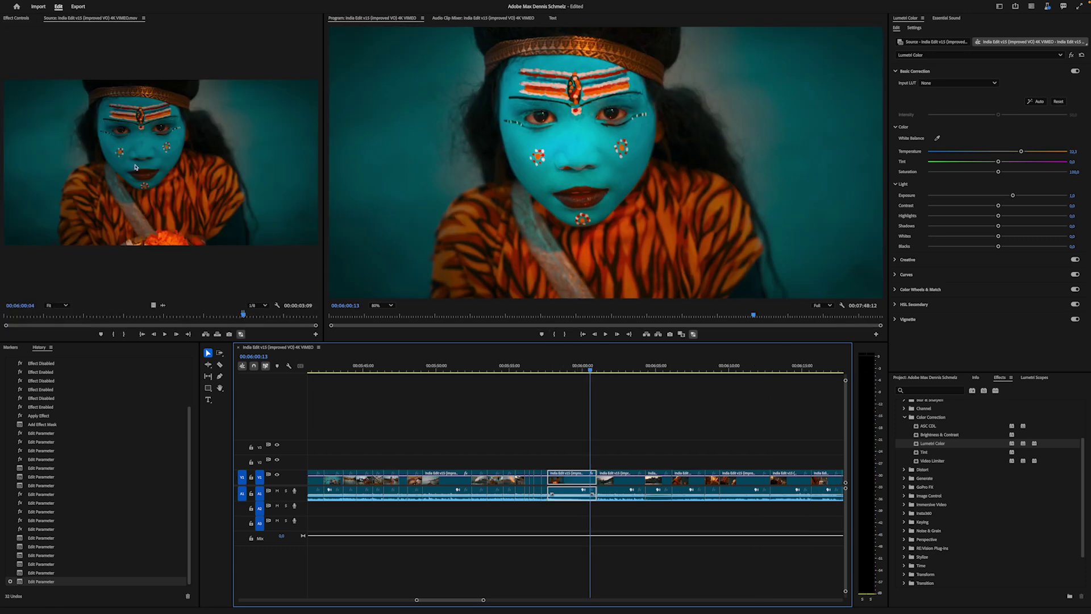
{"action": "left_click", "coordinate": [1035, 378]}
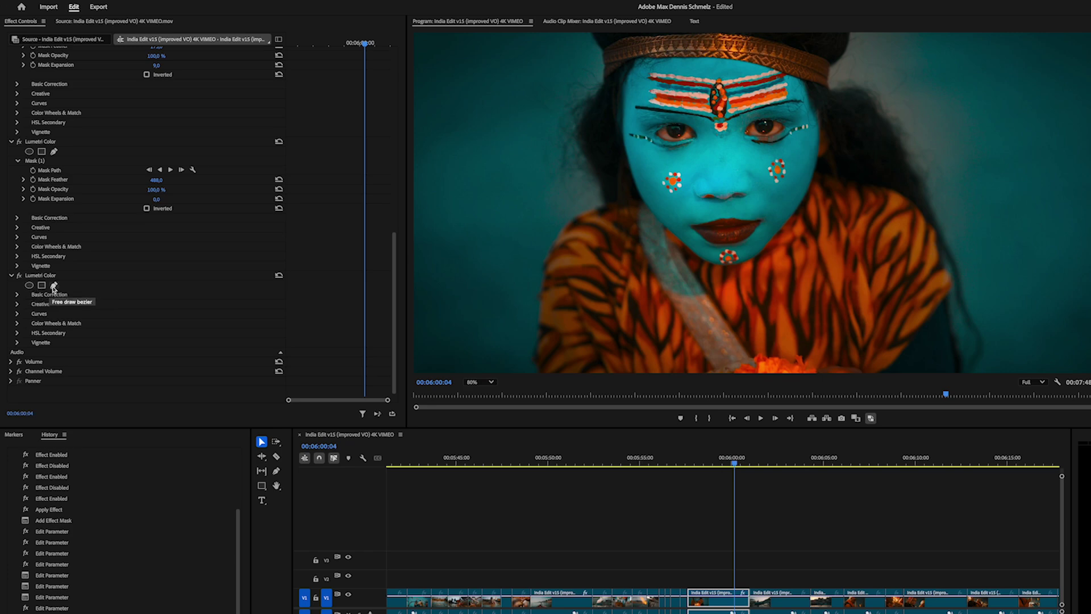
Draw a closed free-form mask on the fifth Lumetri Color effect, tracing the outline of the painted face from forehead to chin
{"action": "left_click", "coordinate": [54, 286]}
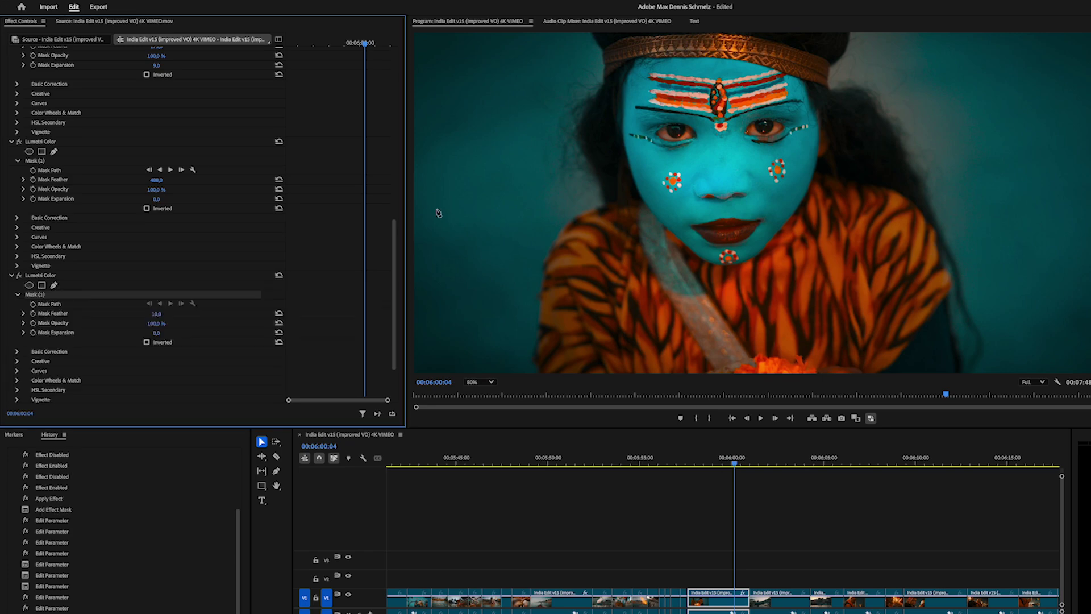
{"action": "left_click", "coordinate": [655, 59]}
{"action": "left_click", "coordinate": [734, 66]}
{"action": "left_click", "coordinate": [800, 74]}
{"action": "left_click", "coordinate": [811, 89]}
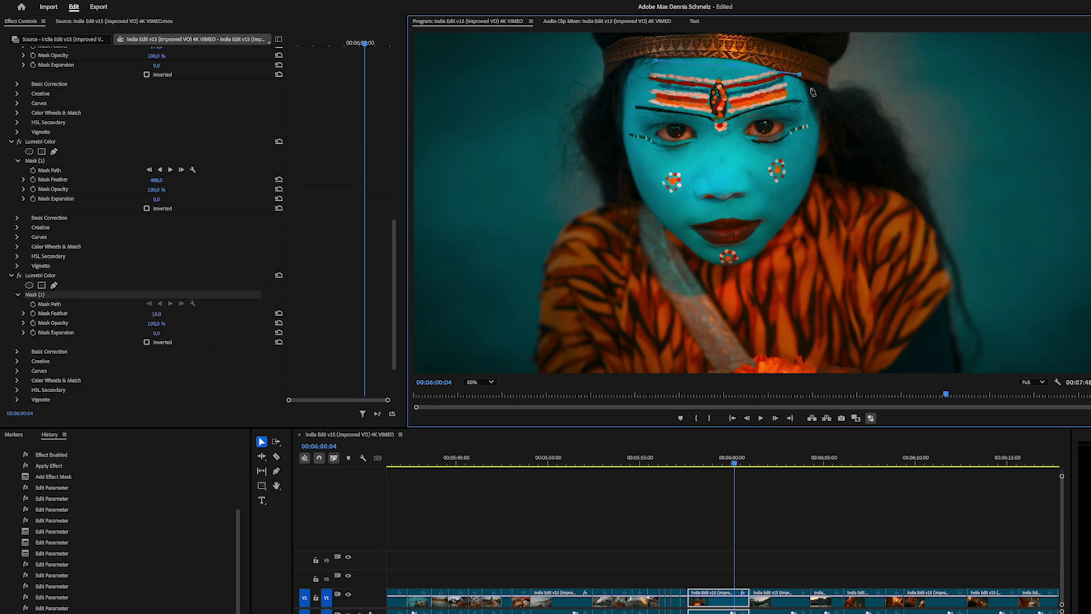
{"action": "left_click", "coordinate": [817, 114]}
{"action": "left_click", "coordinate": [819, 142]}
{"action": "left_click", "coordinate": [808, 190]}
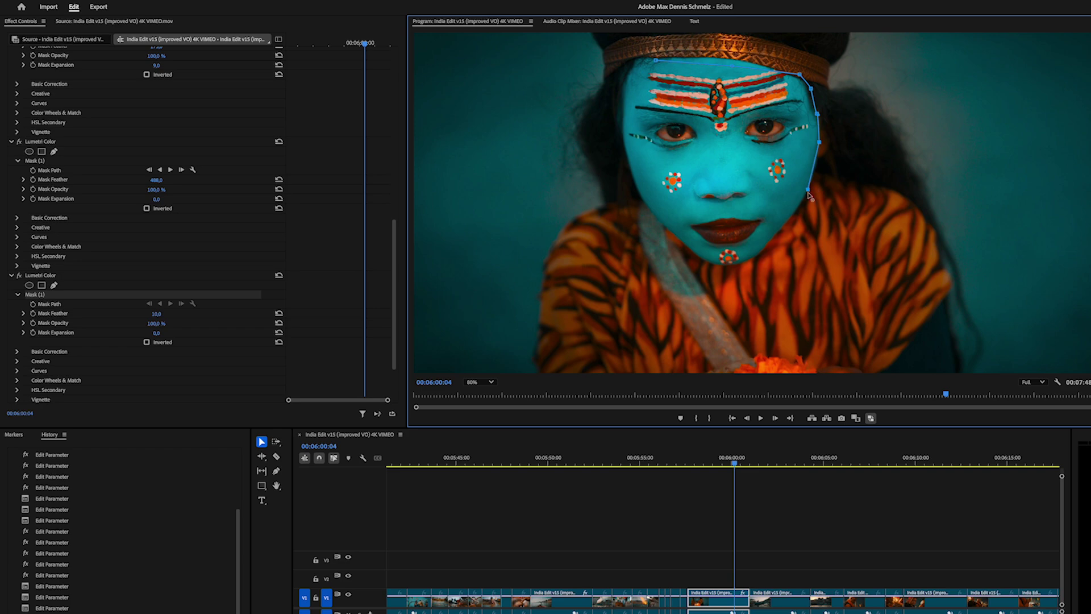
{"action": "left_click", "coordinate": [776, 233]}
{"action": "left_click", "coordinate": [735, 262]}
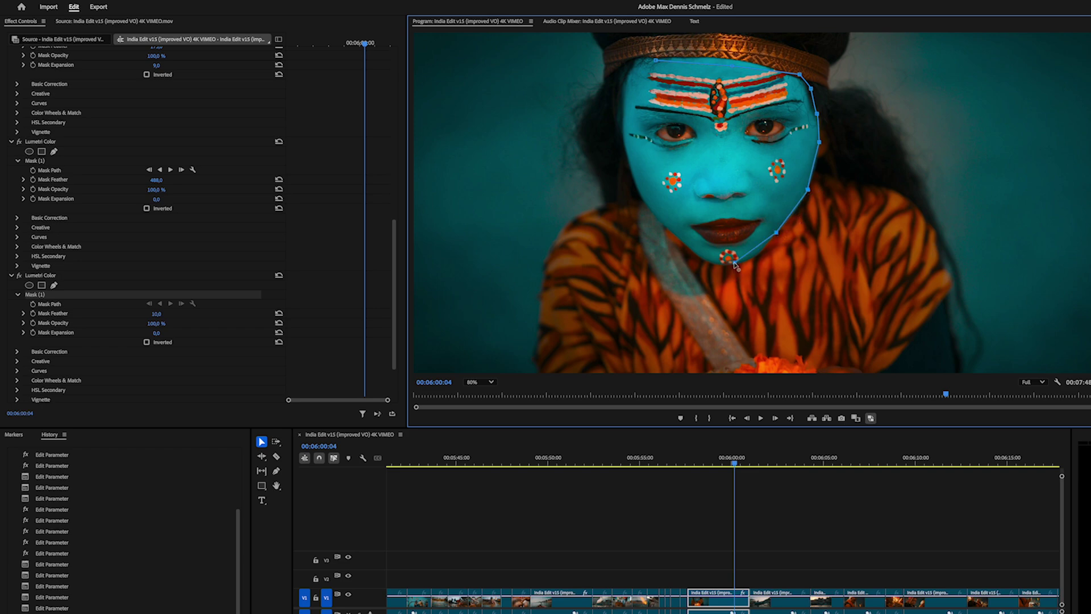
{"action": "left_click", "coordinate": [704, 259]}
{"action": "left_click", "coordinate": [673, 232]}
{"action": "left_click", "coordinate": [642, 202]}
{"action": "left_click", "coordinate": [621, 143]}
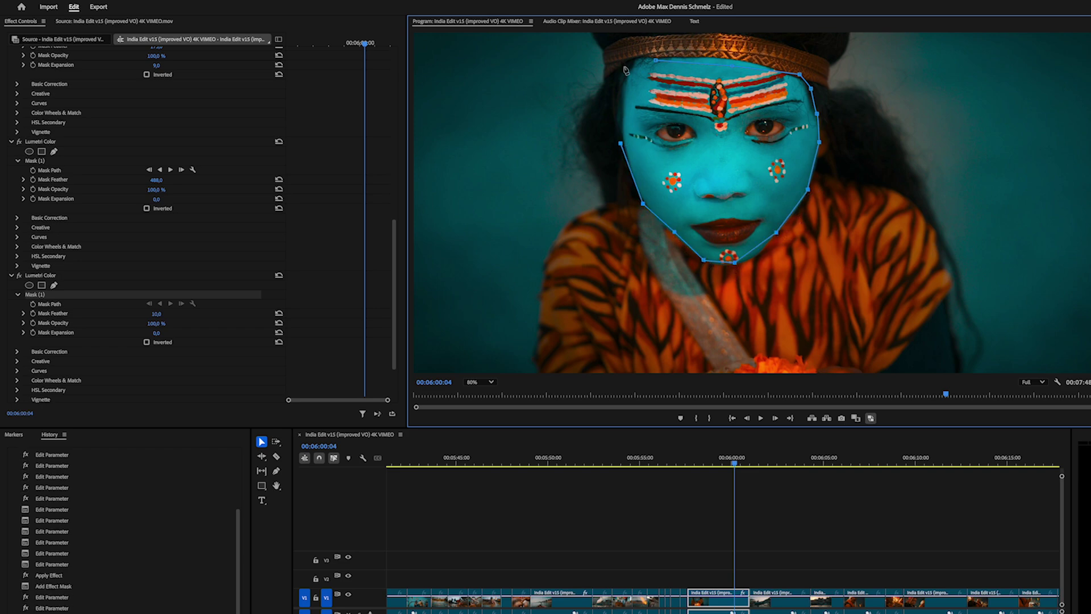
{"action": "left_click", "coordinate": [625, 67]}
{"action": "left_click", "coordinate": [656, 60]}
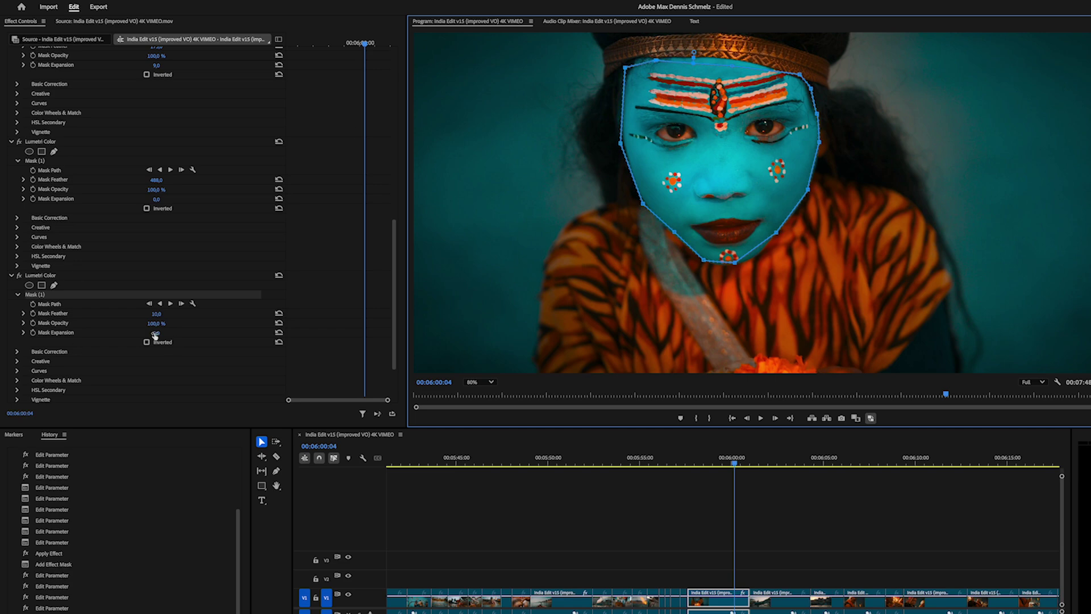
Feather the face mask to 171 and shift its tint towards magenta with the temperature at 0
{"action": "left_click_drag", "start_coordinate": [159, 317], "coordinate": [200, 316]}
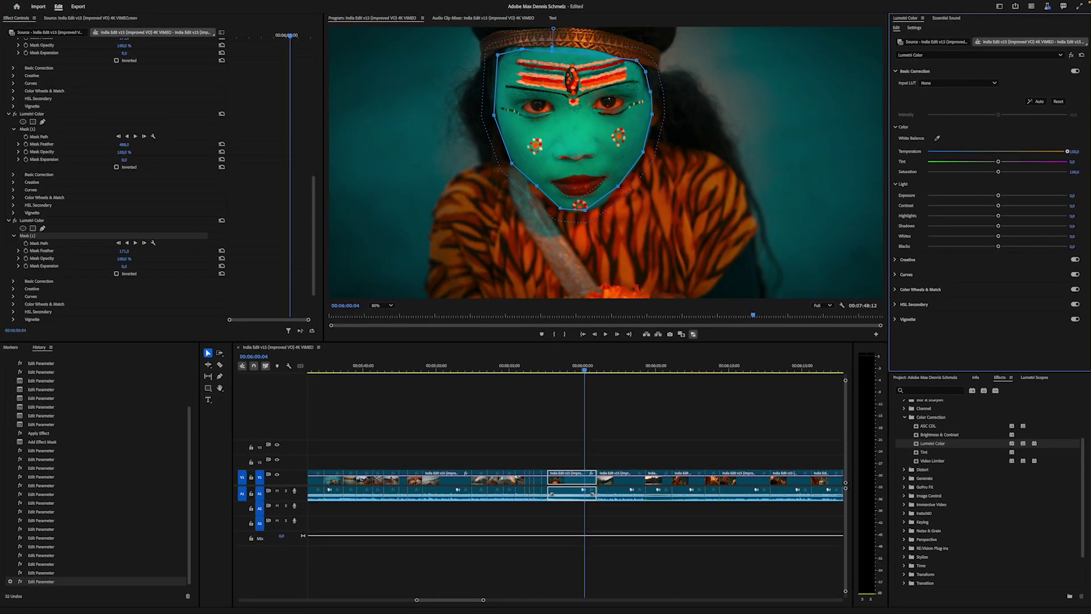
{"action": "left_click_drag", "start_coordinate": [1067, 151], "coordinate": [1025, 166]}
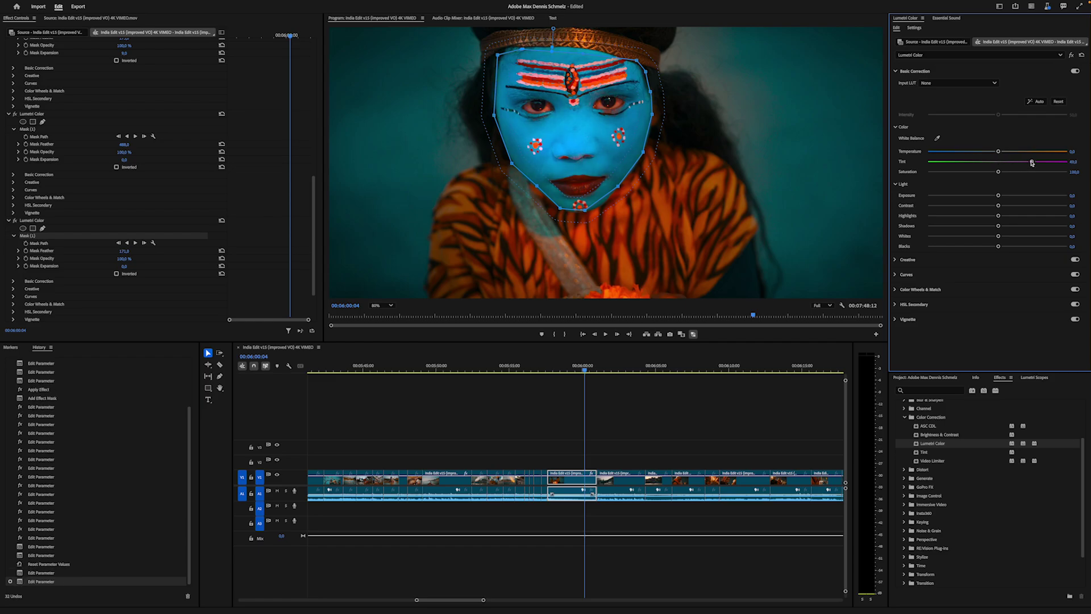
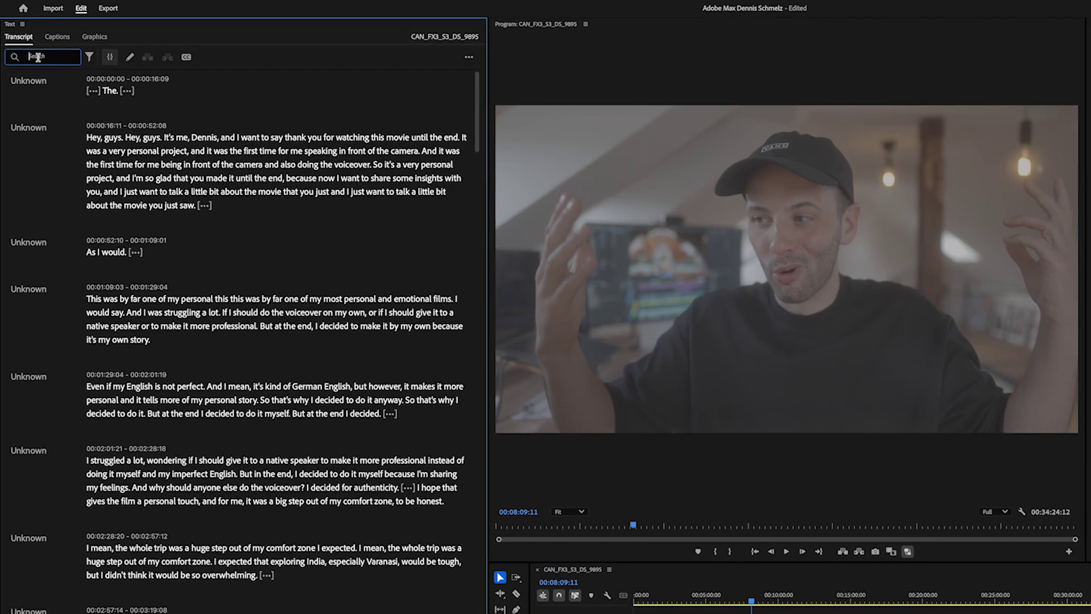
Search the transcript for "burano" and delete the passage from "But everything was a tourist background" through "in this movie."
{"action": "type", "text": "burano"}
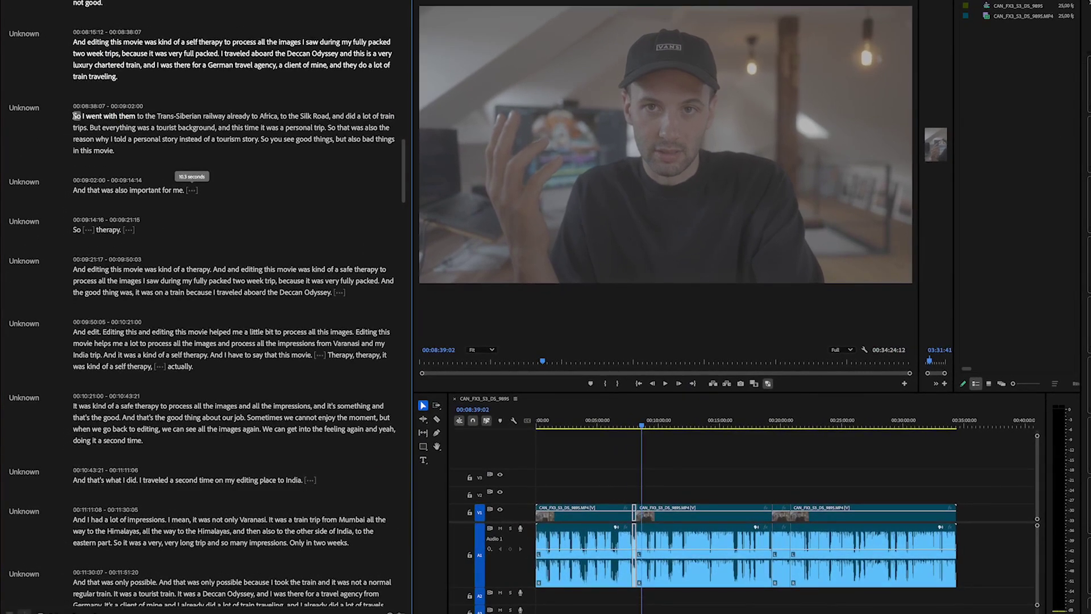
{"action": "left_click_drag", "start_coordinate": [93, 129], "coordinate": [160, 155]}
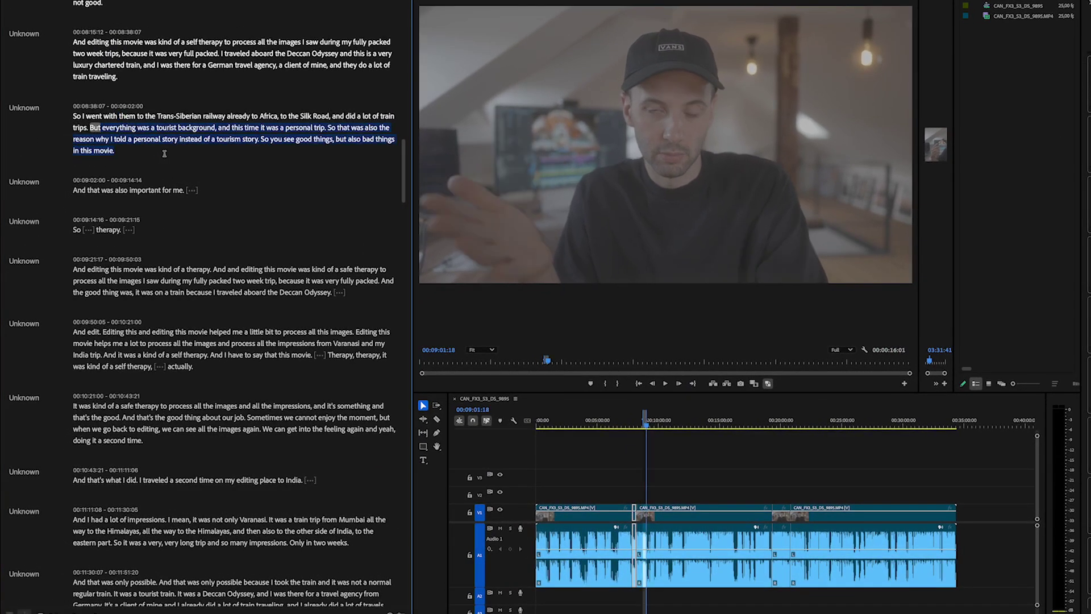
{"action": "key", "text": "Delete"}
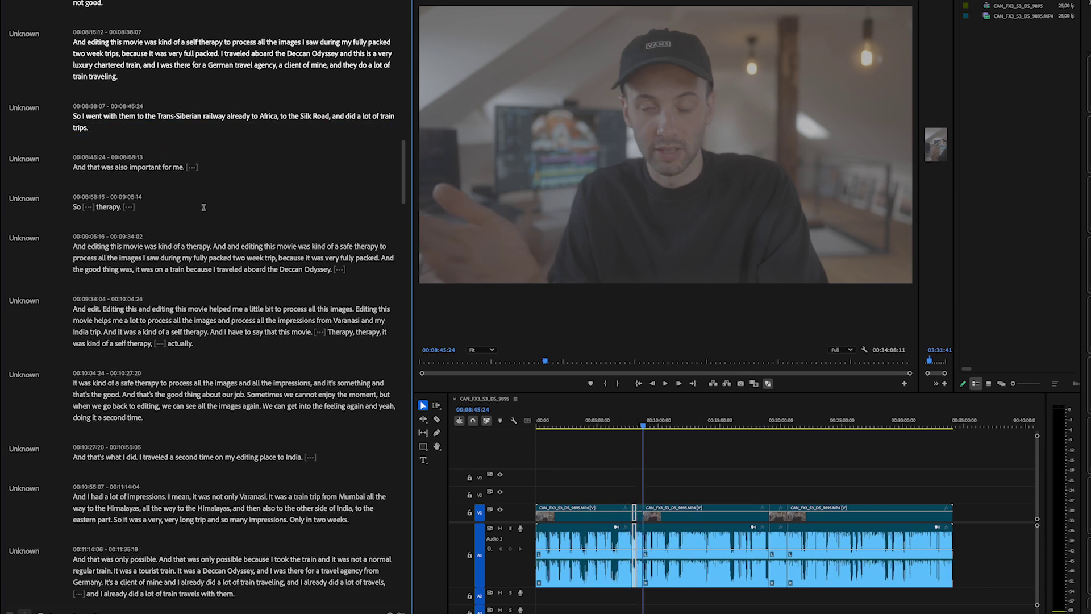
Delete the three transcript paragraphs from "And editing this movie was kind of a therapy" through "doing it a second time."
{"action": "double_click", "coordinate": [79, 246]}
{"action": "left_click_drag", "start_coordinate": [73, 246], "coordinate": [312, 423]}
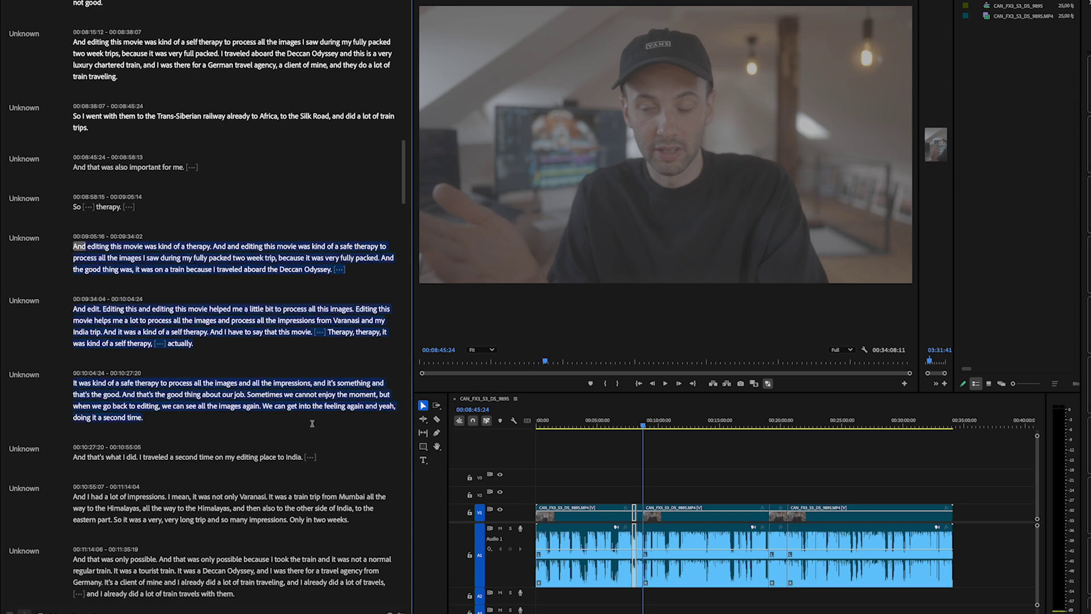
{"action": "key", "text": "Delete"}
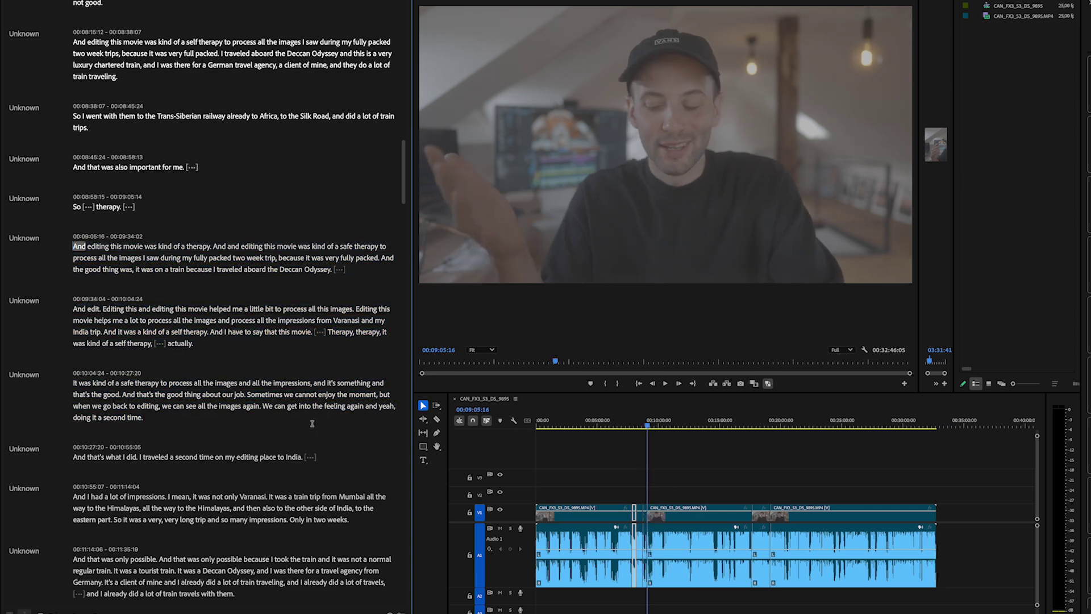
Select individual pauses in the transcript and try to delete the one after "therapy."
{"action": "scroll", "coordinate": [92, 412], "scroll_direction": "down", "scroll_amount": 3}
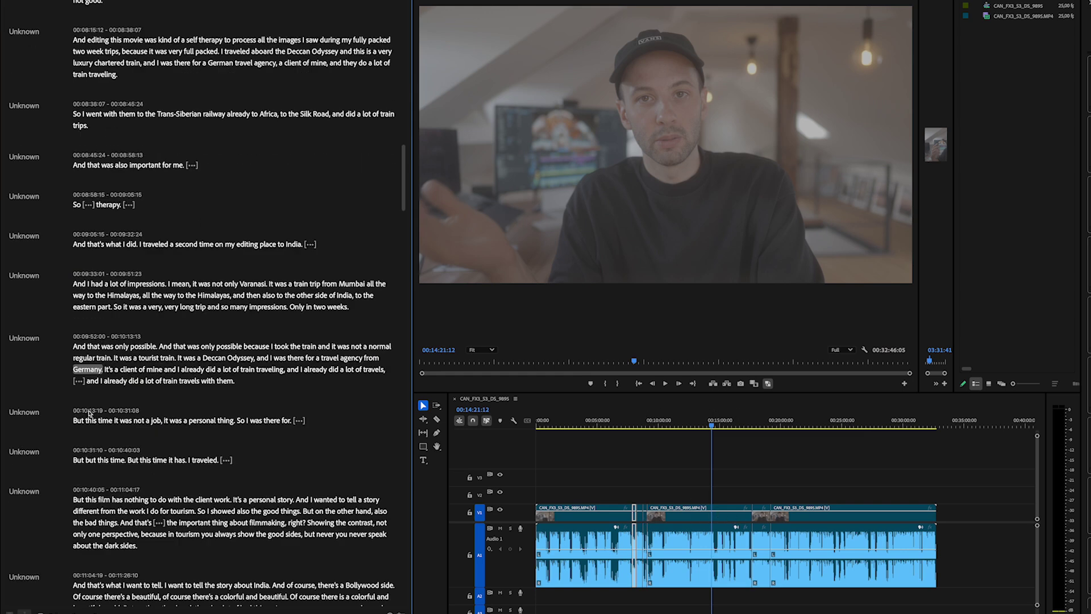
{"action": "left_click", "coordinate": [311, 126]}
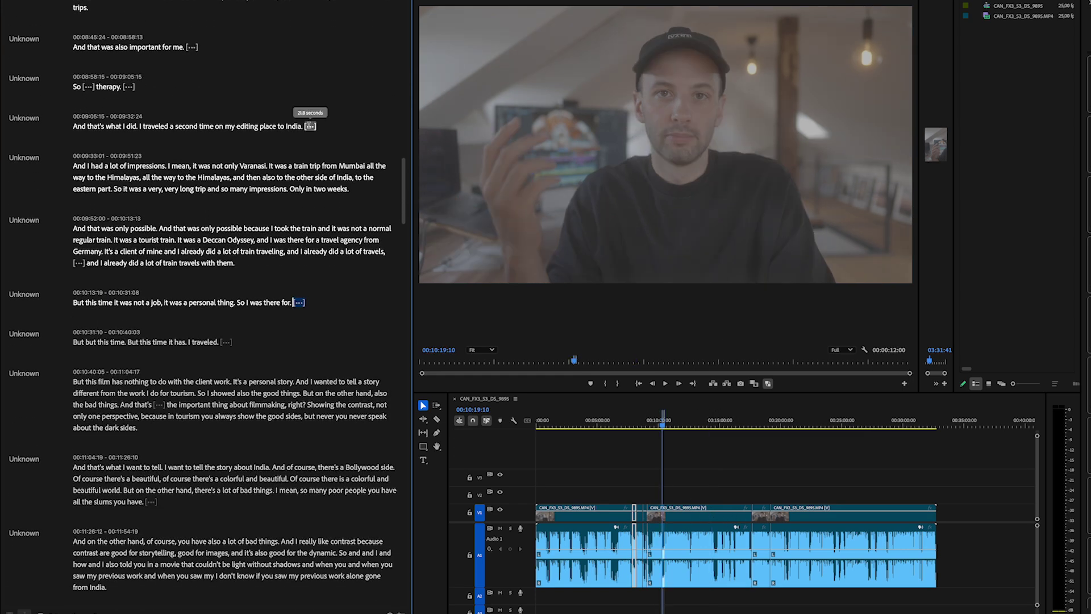
{"action": "left_click", "coordinate": [128, 87]}
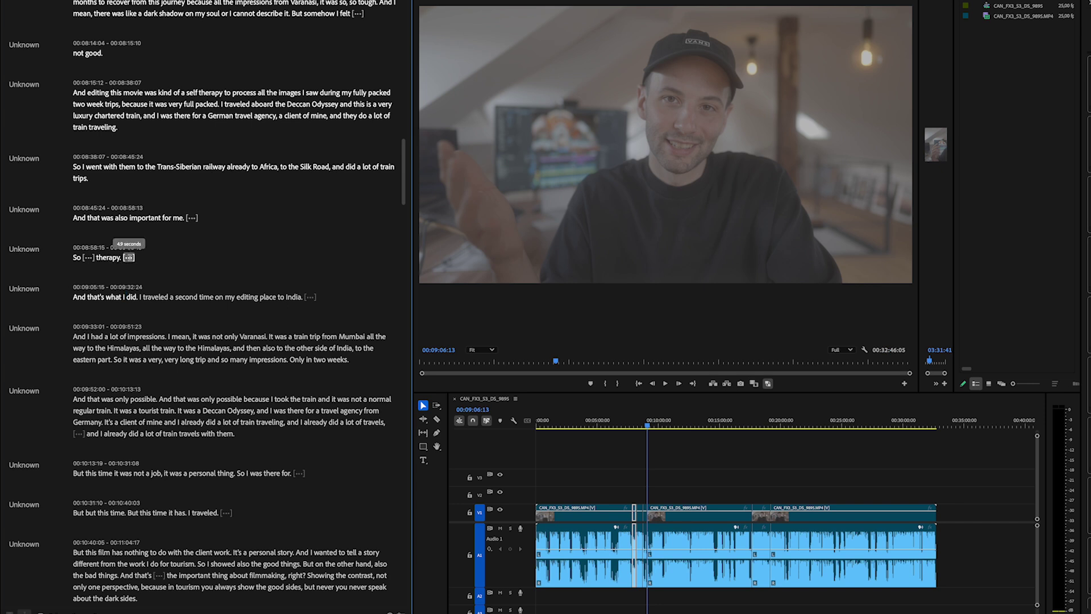
{"action": "left_click", "coordinate": [128, 257]}
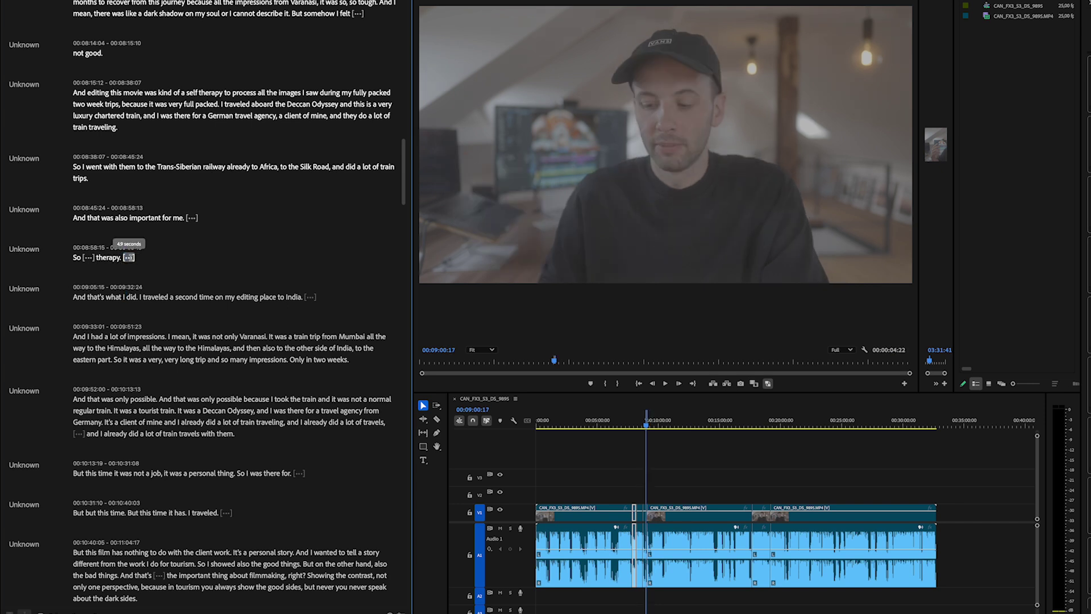
{"action": "key", "text": "Delete"}
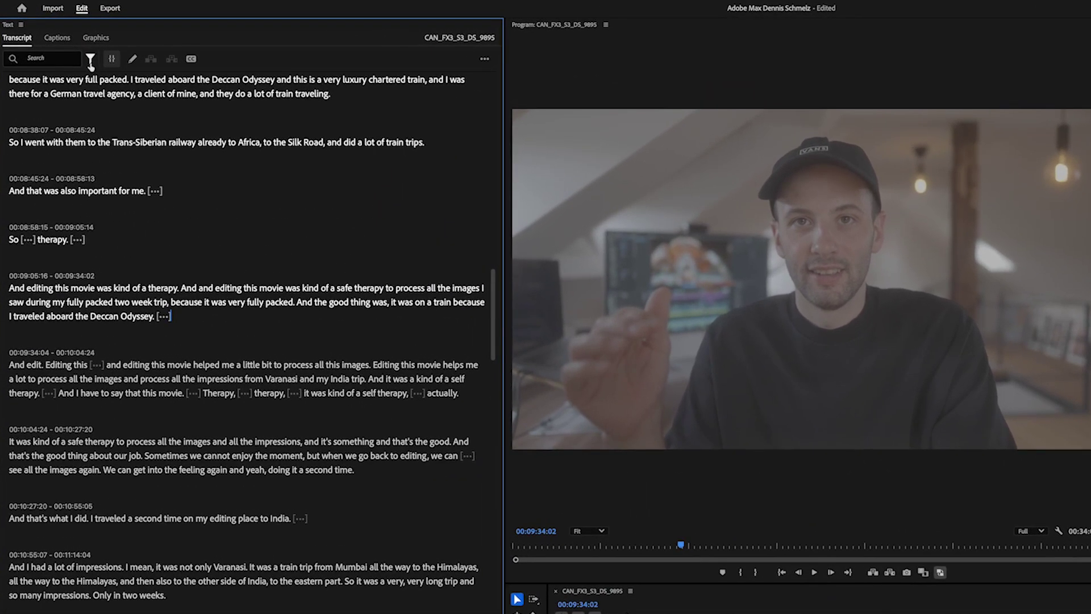
Filter the transcript by pauses and set the minimum pause length to 1.00 second
{"action": "left_click", "coordinate": [79, 52]}
{"action": "left_click", "coordinate": [101, 116]}
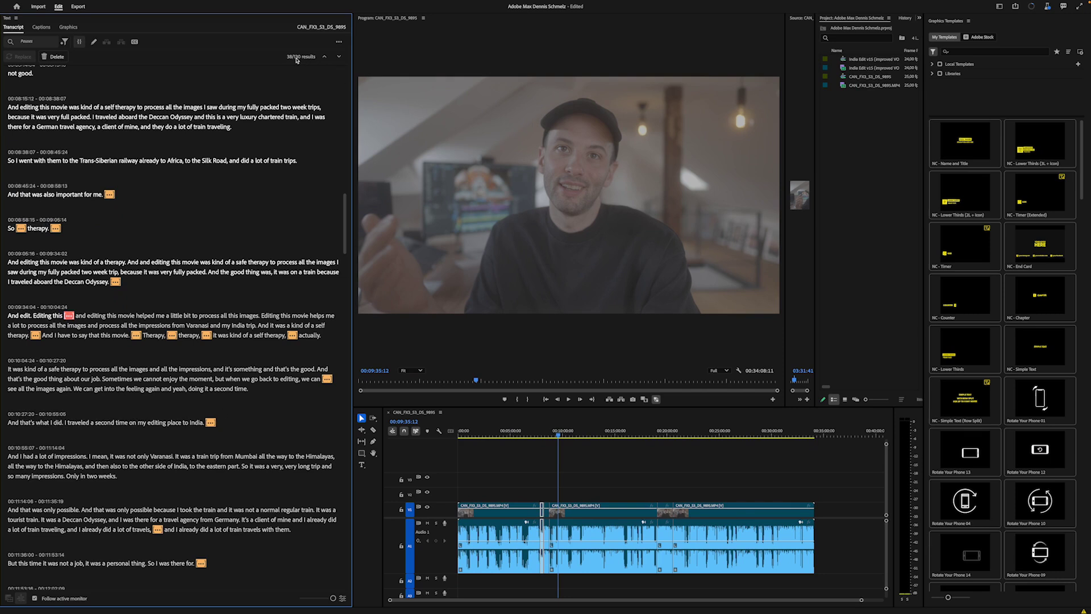
{"action": "left_click", "coordinate": [343, 598]}
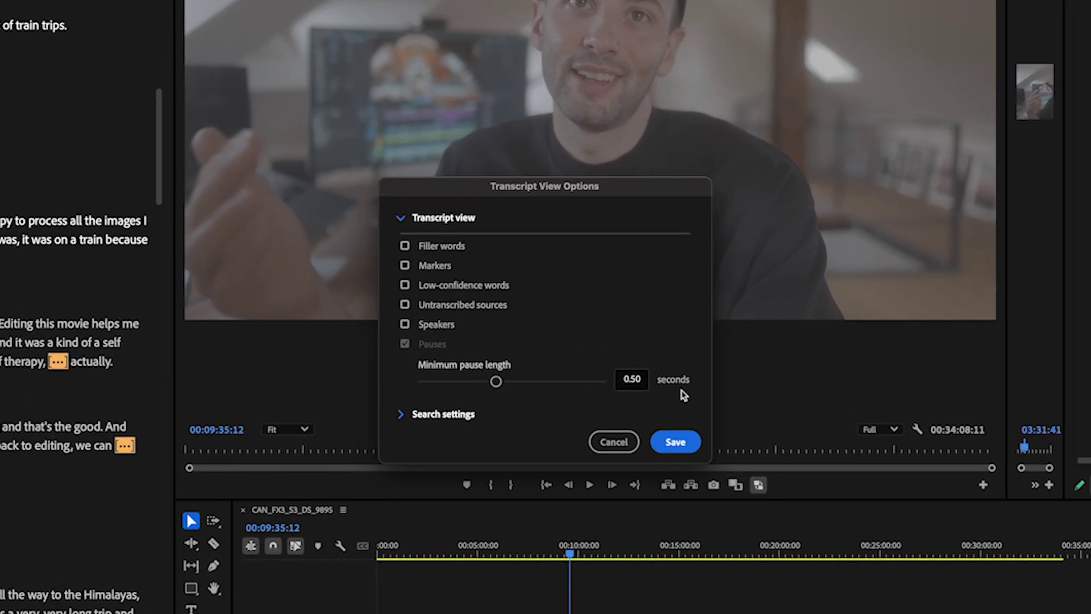
{"action": "left_click_drag", "start_coordinate": [494, 381], "coordinate": [528, 380]}
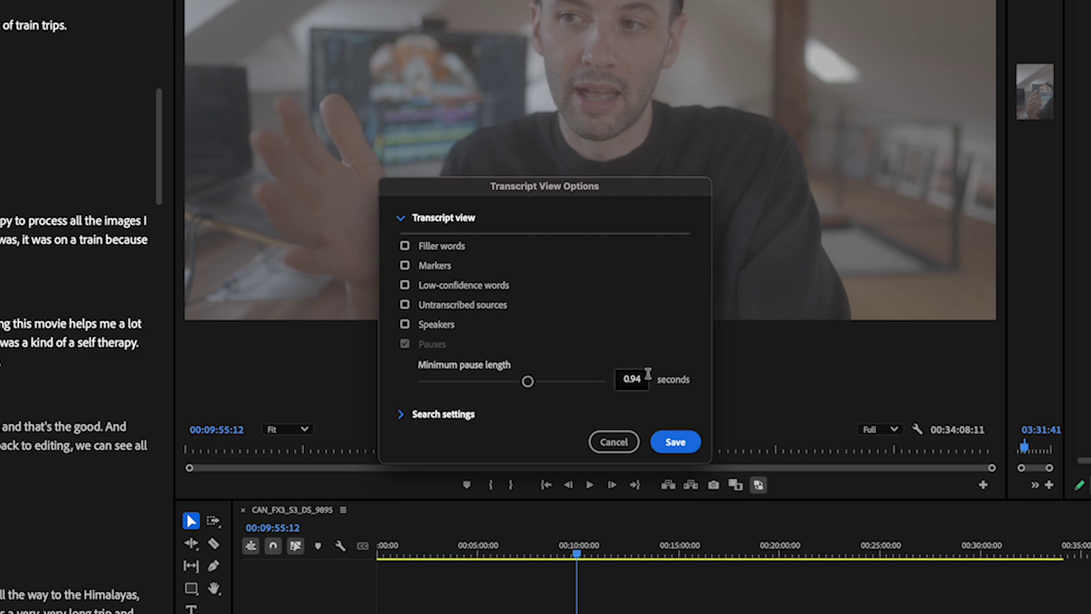
{"action": "left_click", "coordinate": [628, 381]}
{"action": "type", "text": "1"}
{"action": "key", "text": "Tab"}
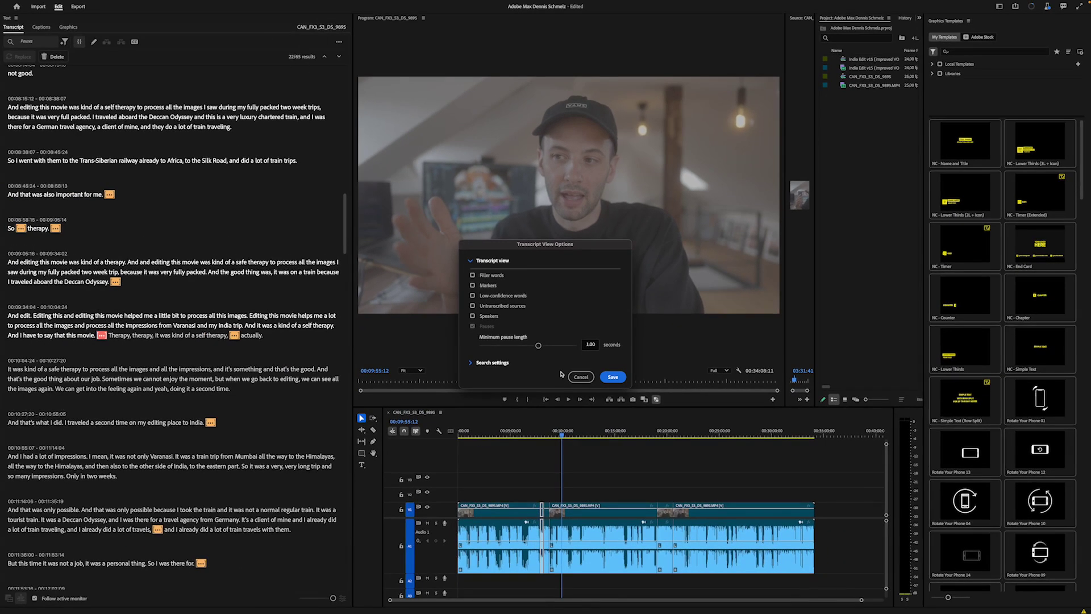
{"action": "left_click", "coordinate": [613, 377]}
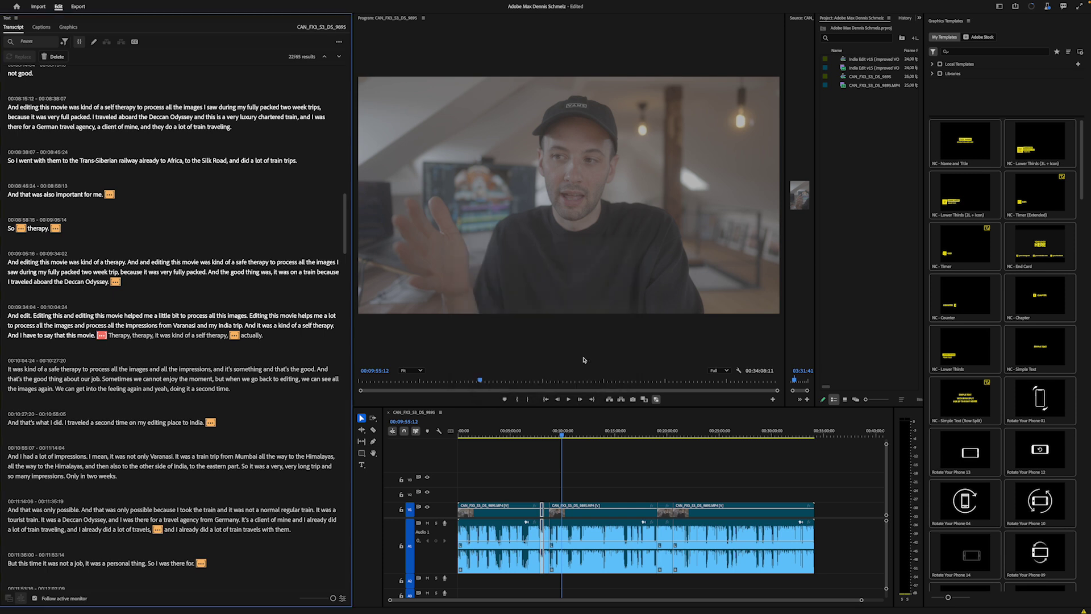
Delete all the highlighted pauses from the transcript and sequence using Extract
{"action": "left_click", "coordinate": [57, 58]}
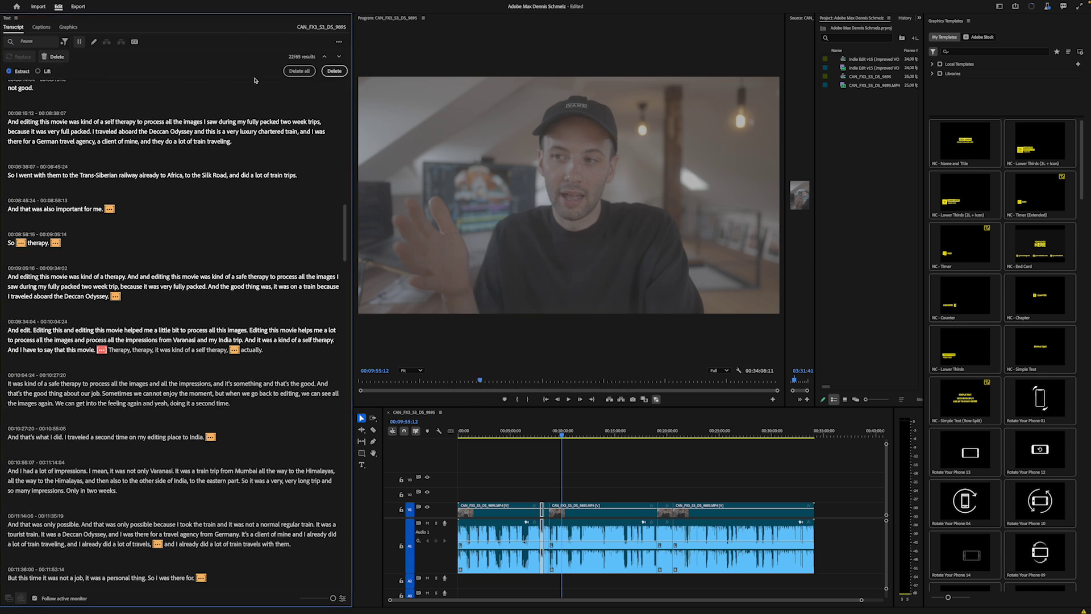
{"action": "left_click", "coordinate": [299, 71]}
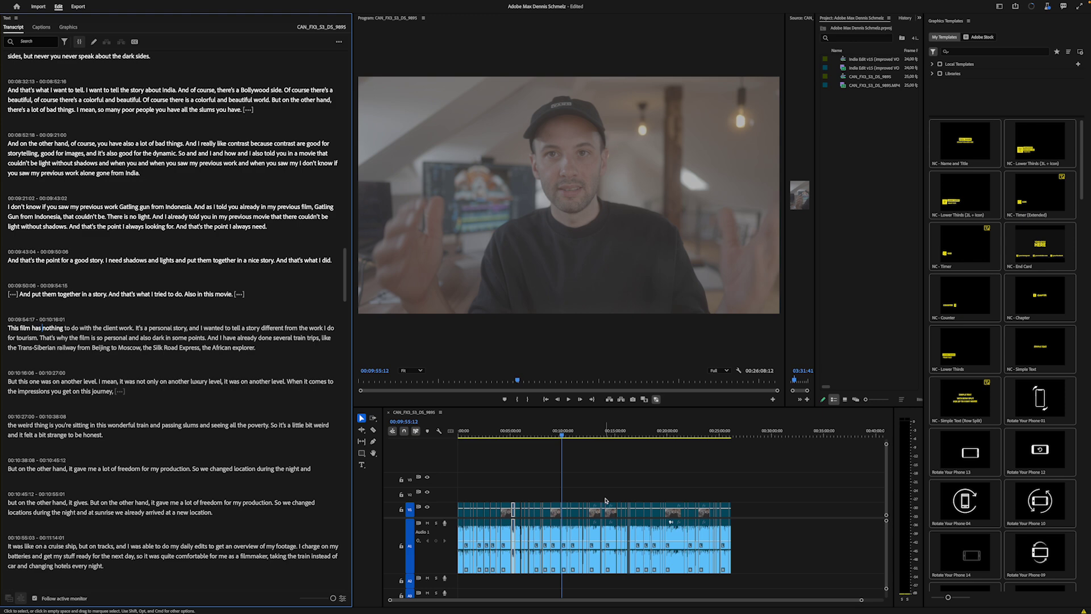
Filter the transcript by filler words and delete all of them using Extract
{"action": "left_click", "coordinate": [66, 42]}
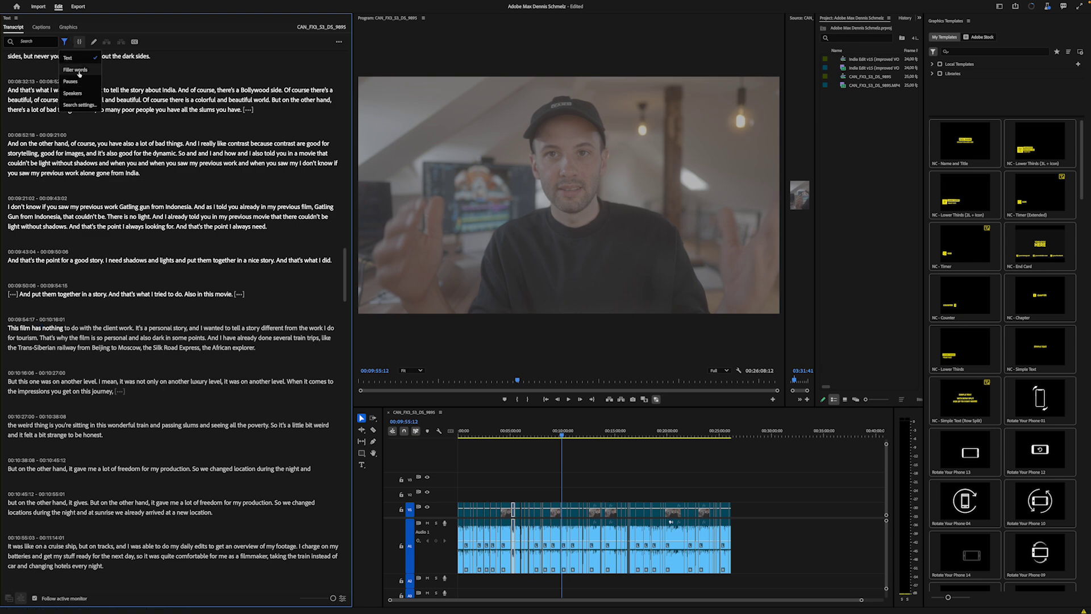
{"action": "left_click", "coordinate": [80, 72]}
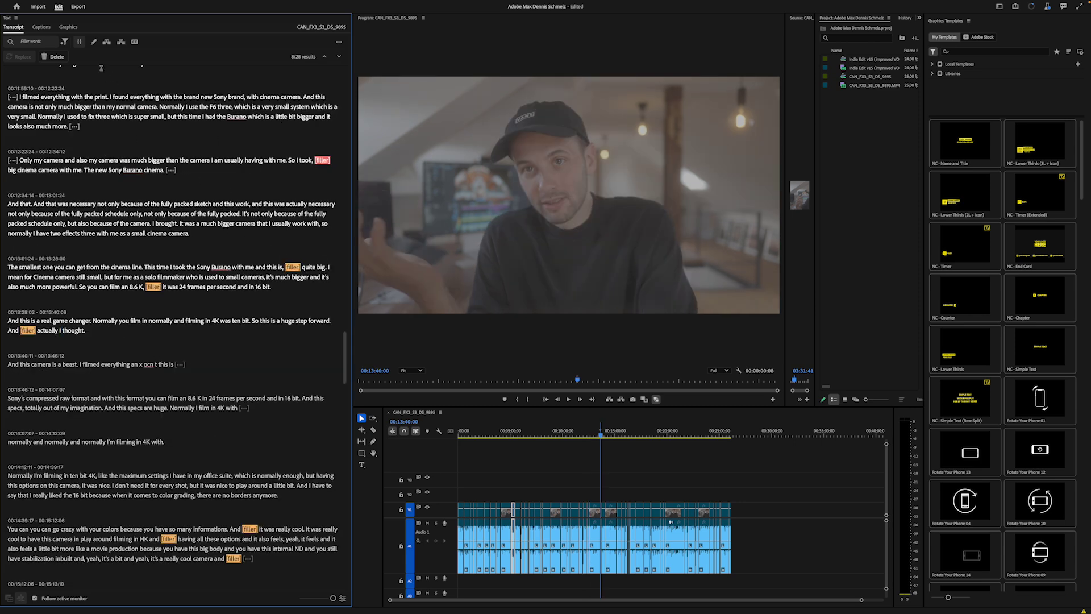
{"action": "left_click", "coordinate": [66, 42]}
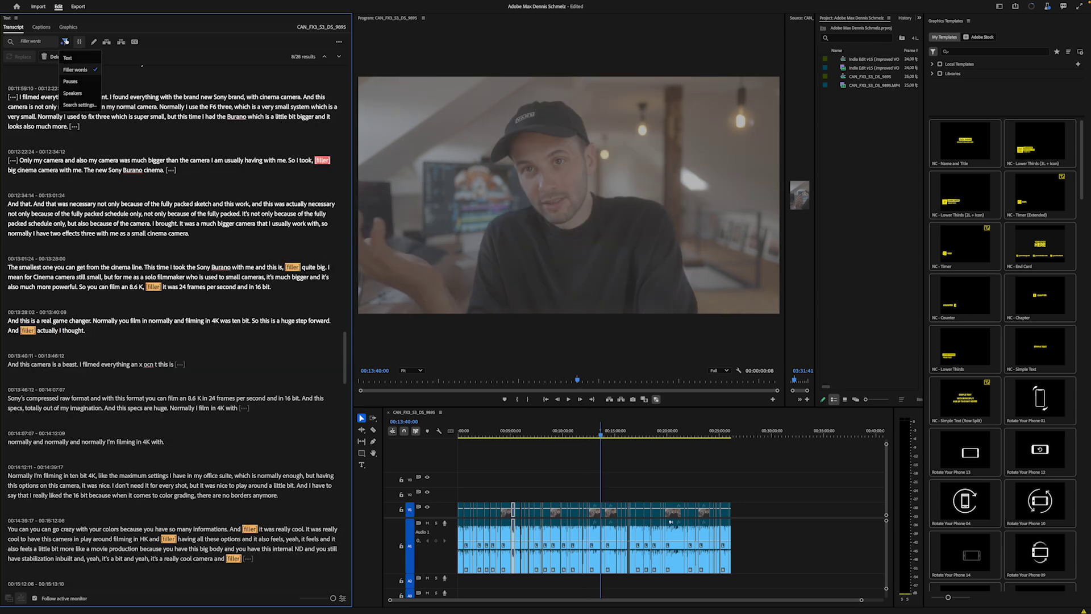
{"action": "left_click", "coordinate": [69, 70]}
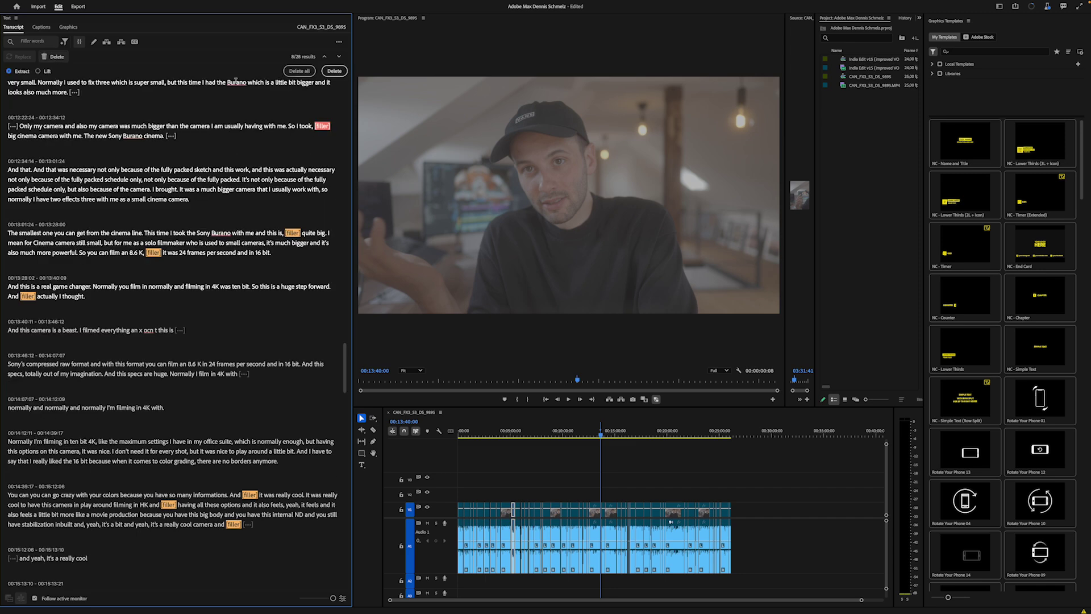
{"action": "left_click", "coordinate": [300, 71]}
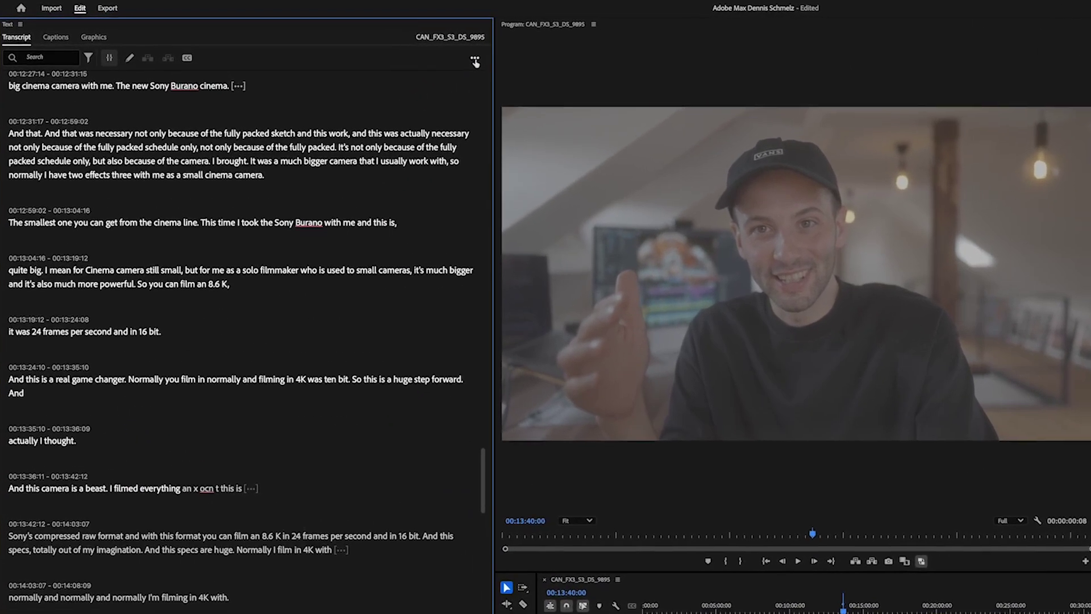
Create captions from the transcript using the Subtitle default preset, Subtitle format and double lines
{"action": "left_click", "coordinate": [491, 59]}
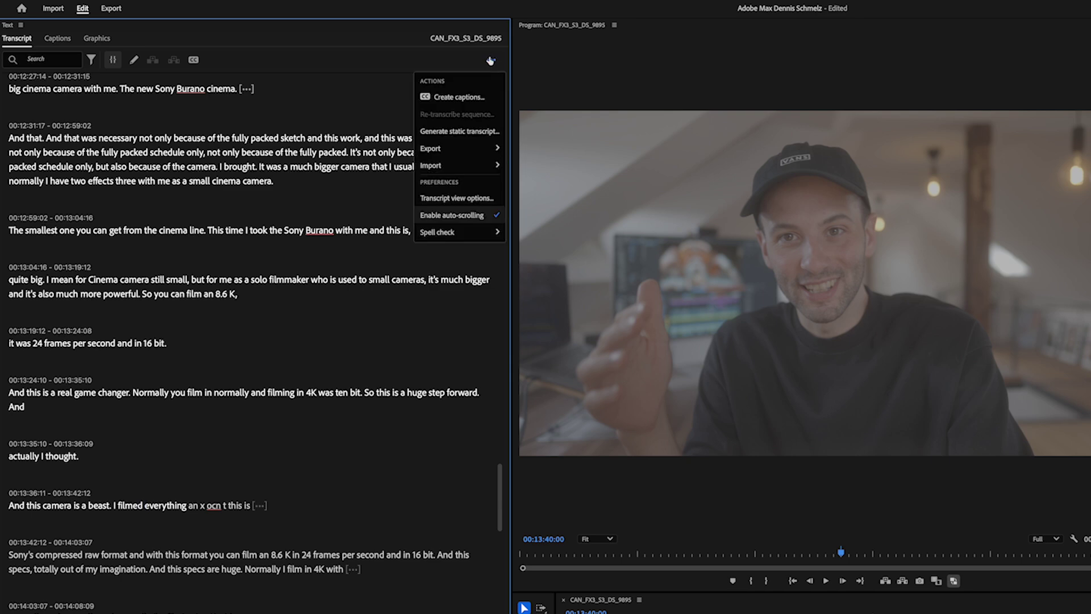
{"action": "left_click", "coordinate": [452, 97]}
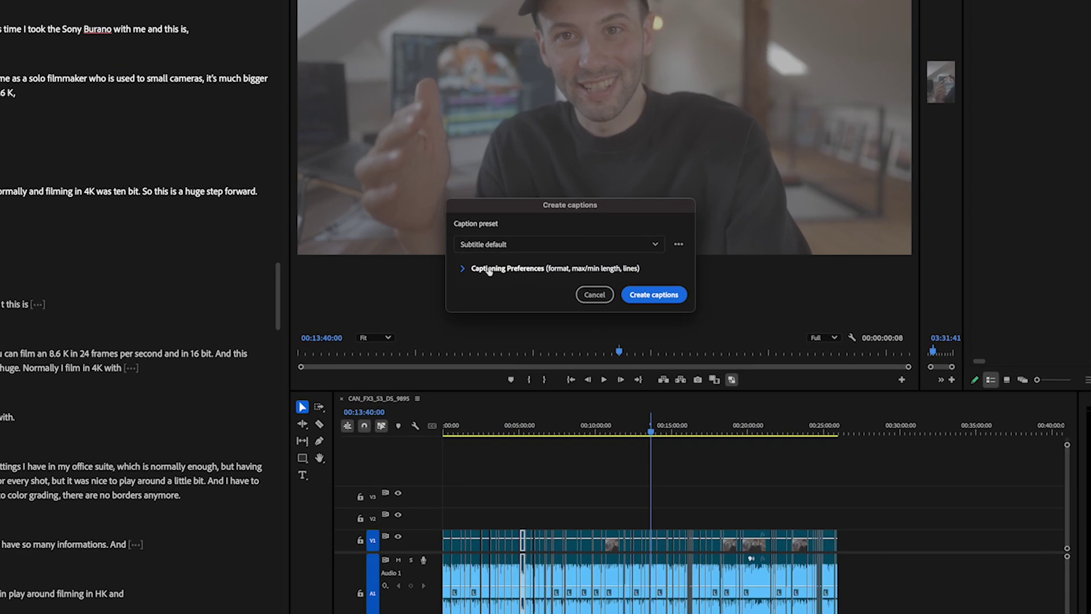
{"action": "left_click", "coordinate": [724, 470]}
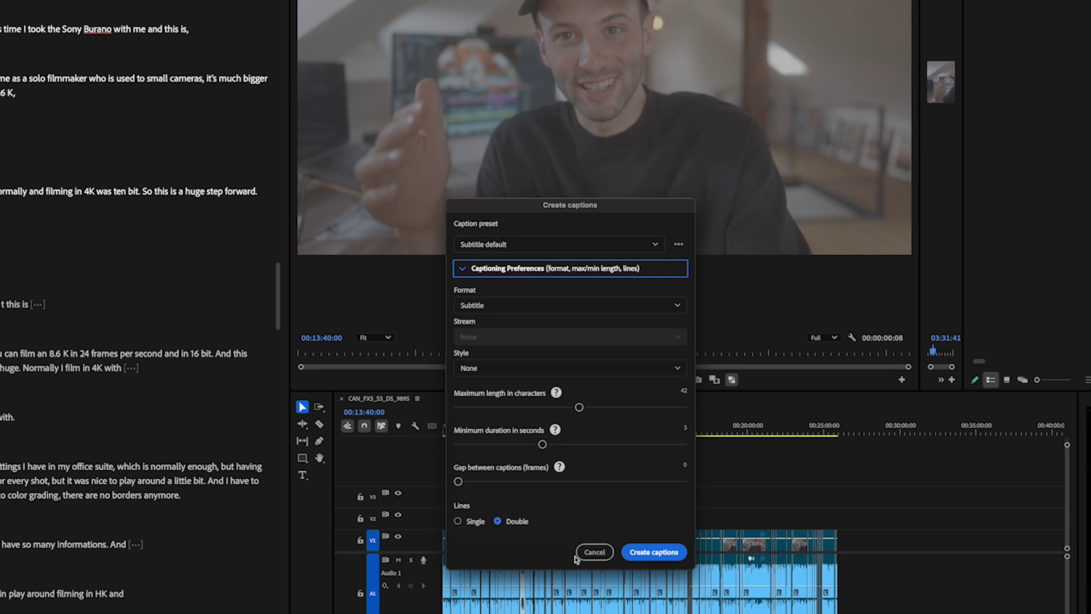
{"action": "left_click", "coordinate": [473, 523]}
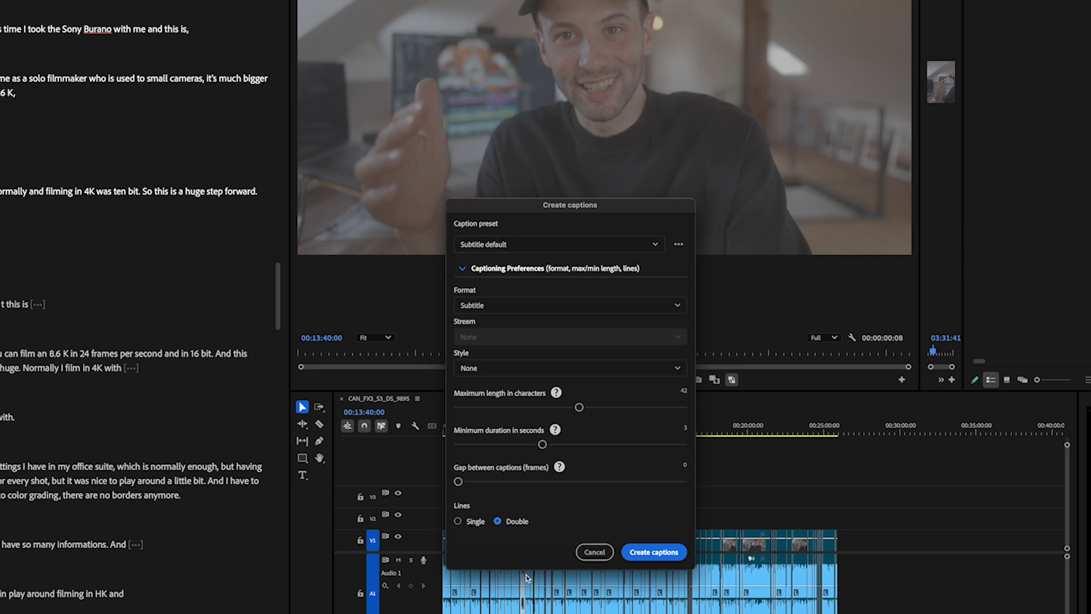
{"action": "left_click", "coordinate": [660, 555]}
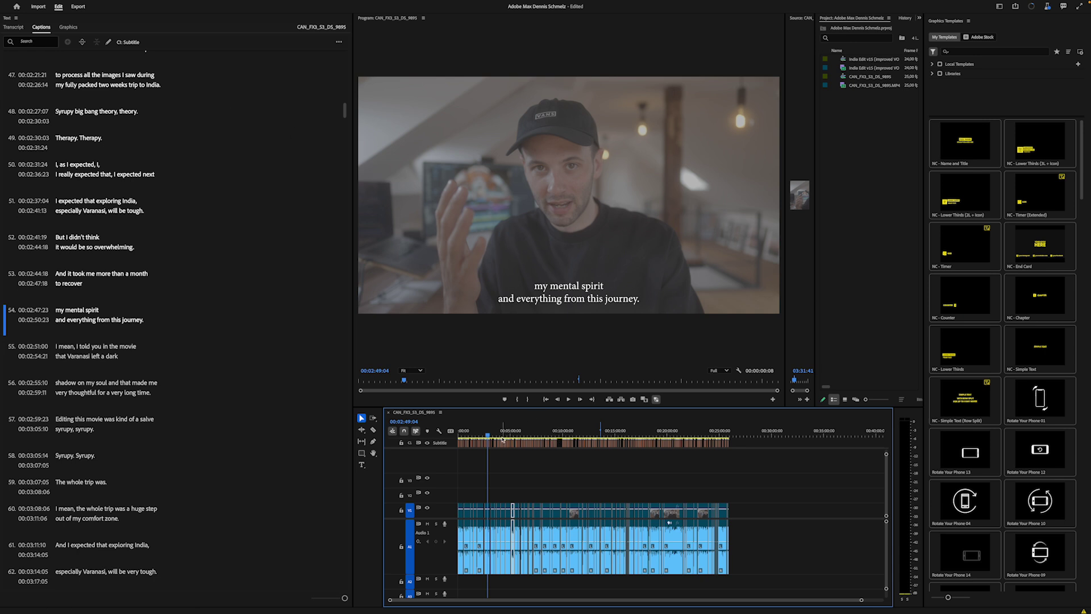
Select the first caption at the start of the sequence and move its floating Properties window beside the caption text
{"action": "key", "text": "="}
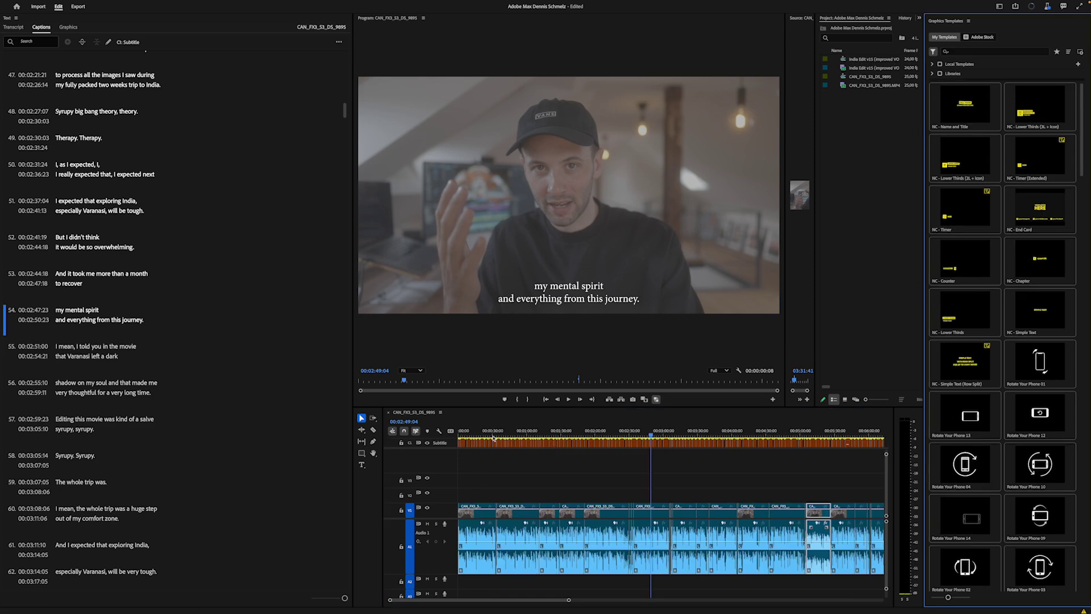
{"action": "left_click", "coordinate": [455, 433]}
{"action": "key", "text": "="}
{"action": "key", "text": "="}
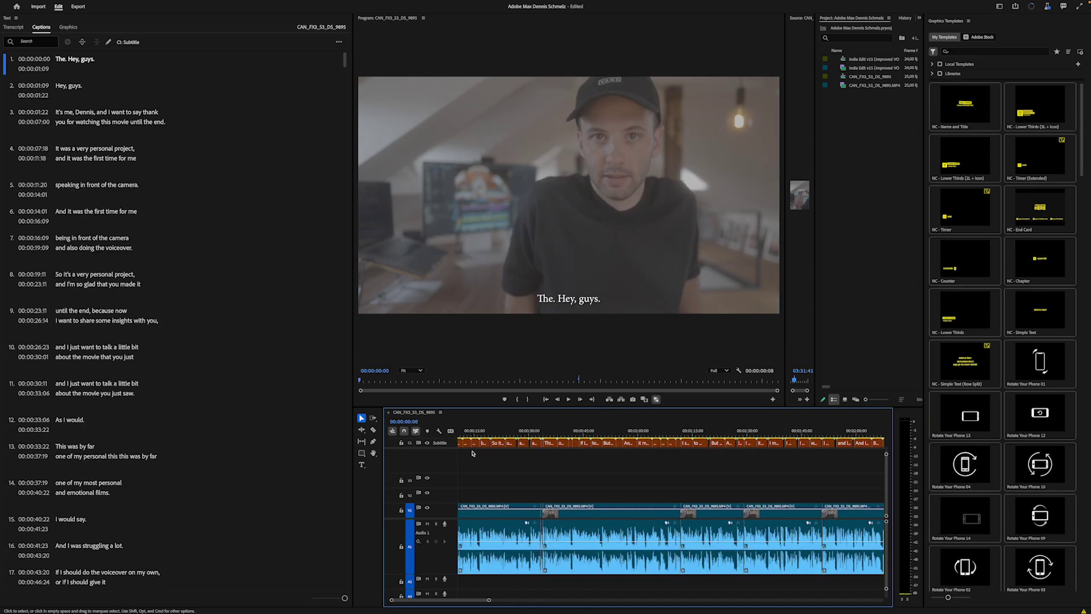
{"action": "left_click", "coordinate": [461, 446]}
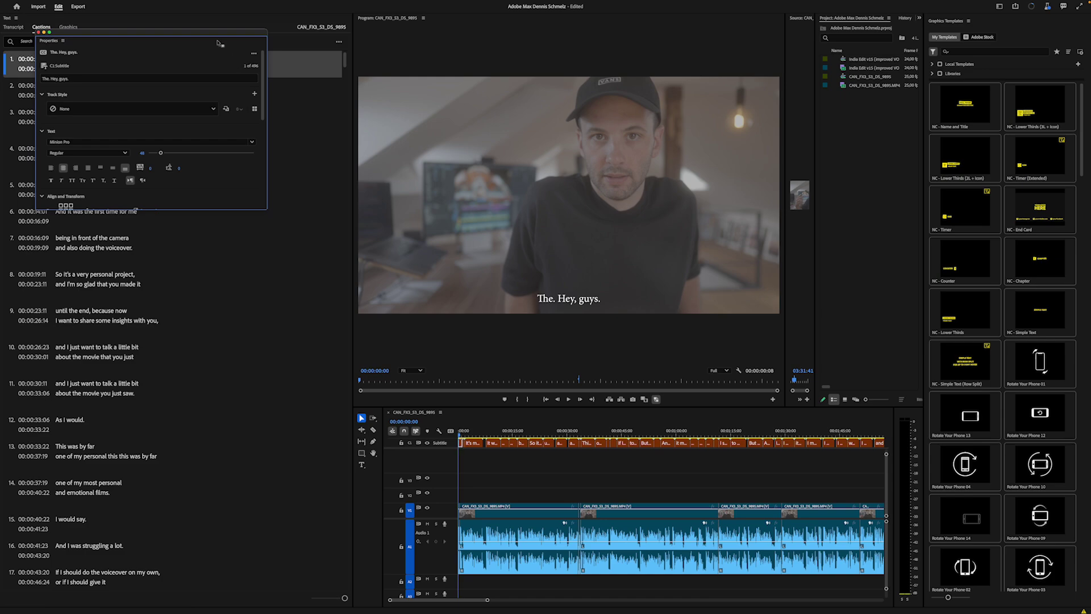
{"action": "left_click_drag", "start_coordinate": [216, 42], "coordinate": [732, 164]}
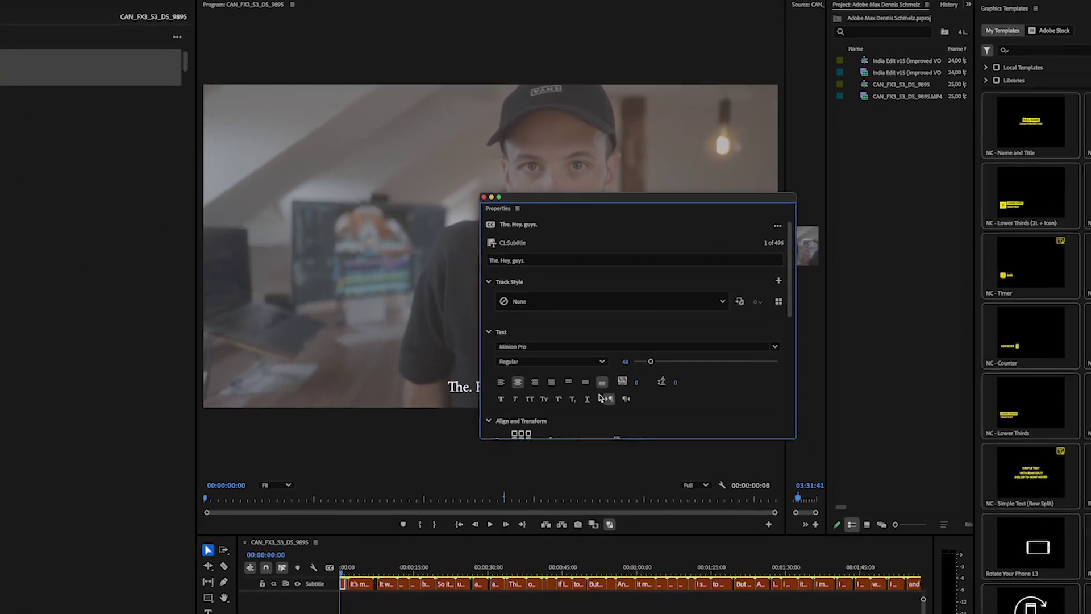
Try the MrSheffield Pro and Noto Sans Adlam fonts on the first caption
{"action": "left_click", "coordinate": [532, 347]}
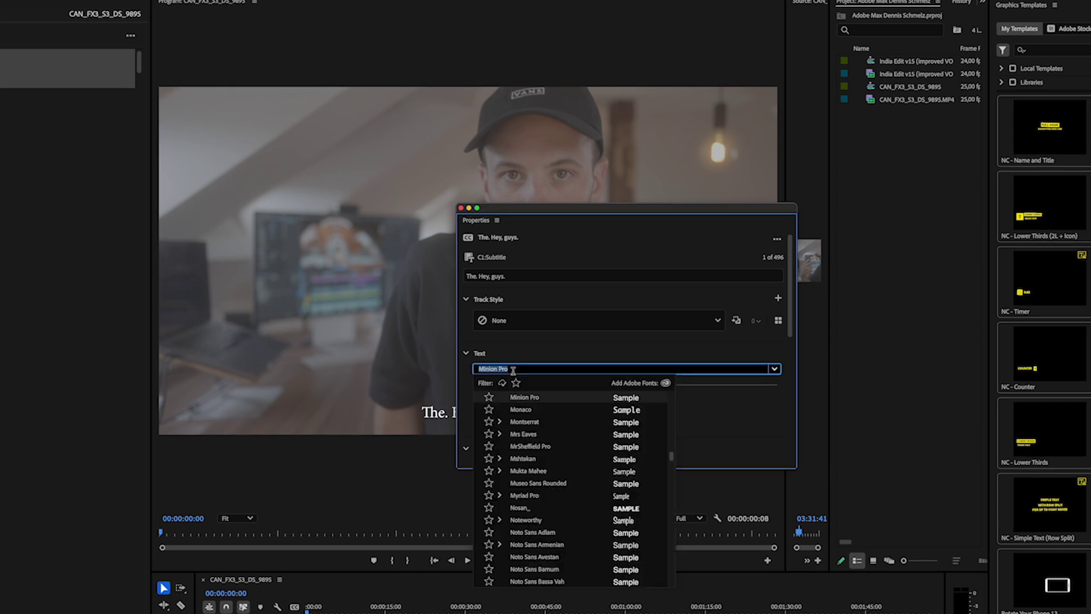
{"action": "left_click", "coordinate": [625, 450]}
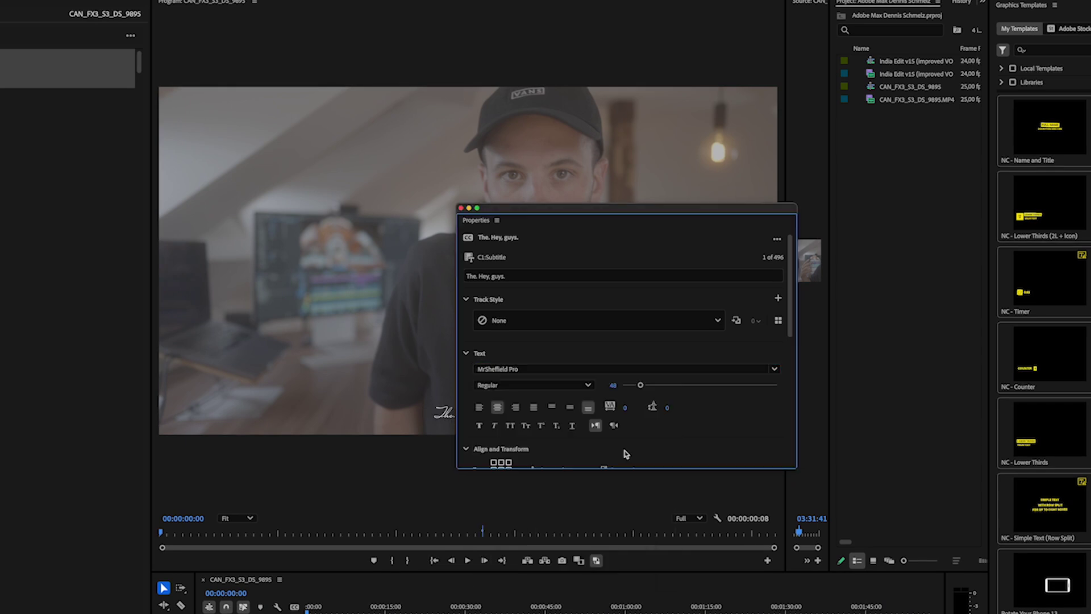
{"action": "left_click_drag", "start_coordinate": [602, 209], "coordinate": [858, 176]}
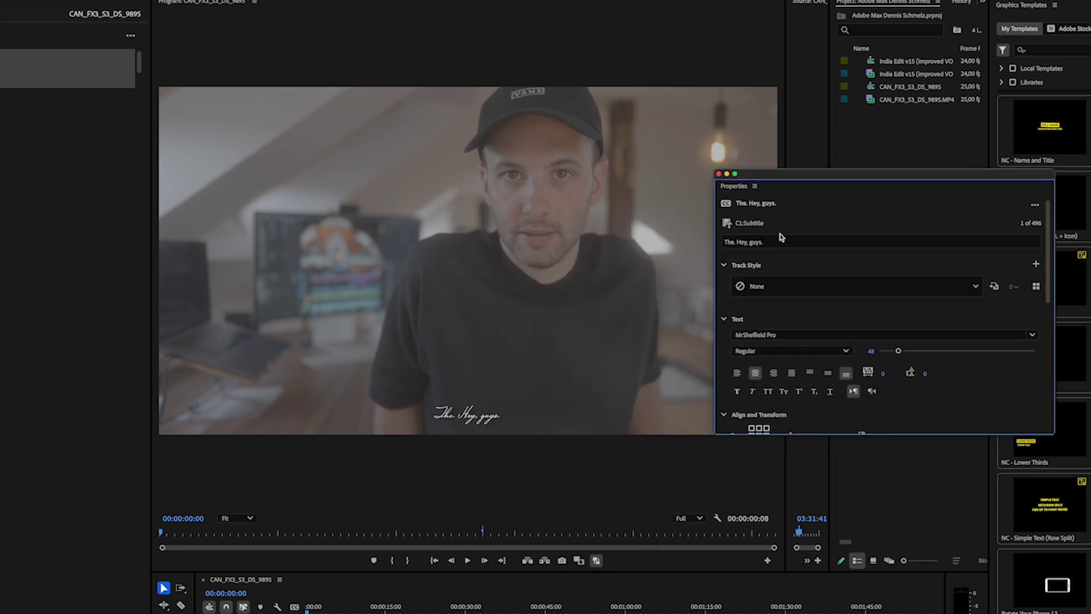
{"action": "left_click", "coordinate": [795, 336]}
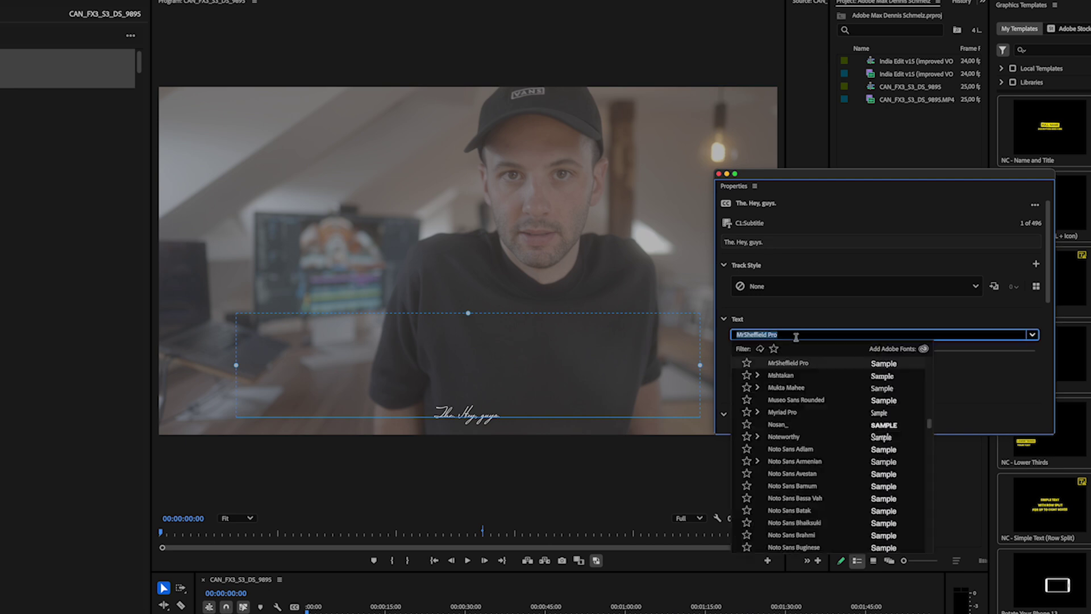
{"action": "left_click", "coordinate": [890, 452]}
Set the first caption's font to Arial Regular
{"action": "left_click", "coordinate": [764, 335]}
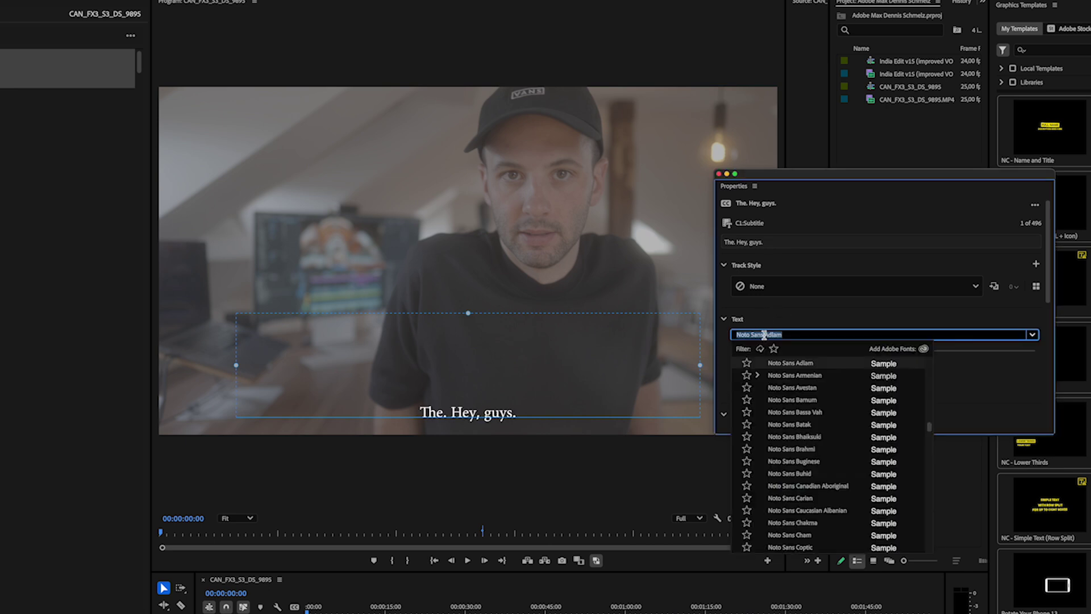
{"action": "type", "text": "arial"}
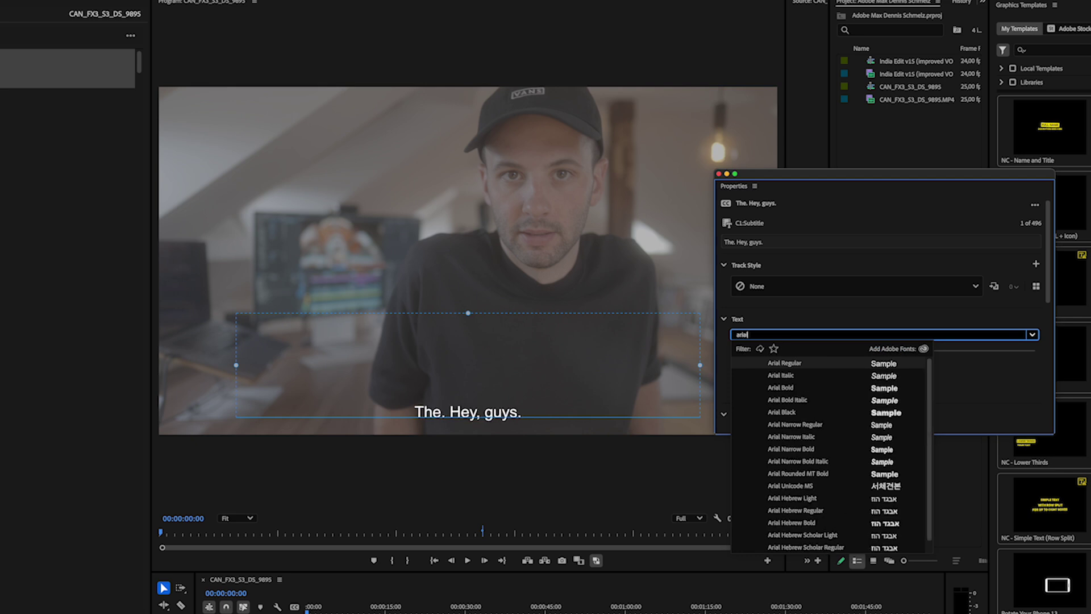
{"action": "left_click", "coordinate": [817, 363]}
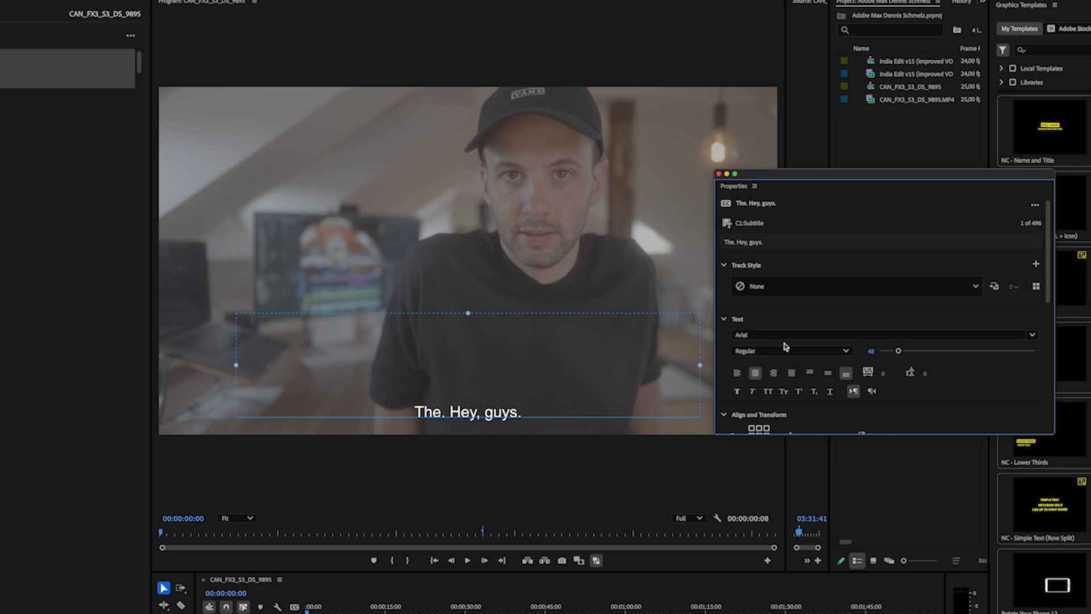
Change the first caption's fill color to yellow
{"action": "scroll", "coordinate": [810, 326], "scroll_direction": "down", "scroll_amount": 3}
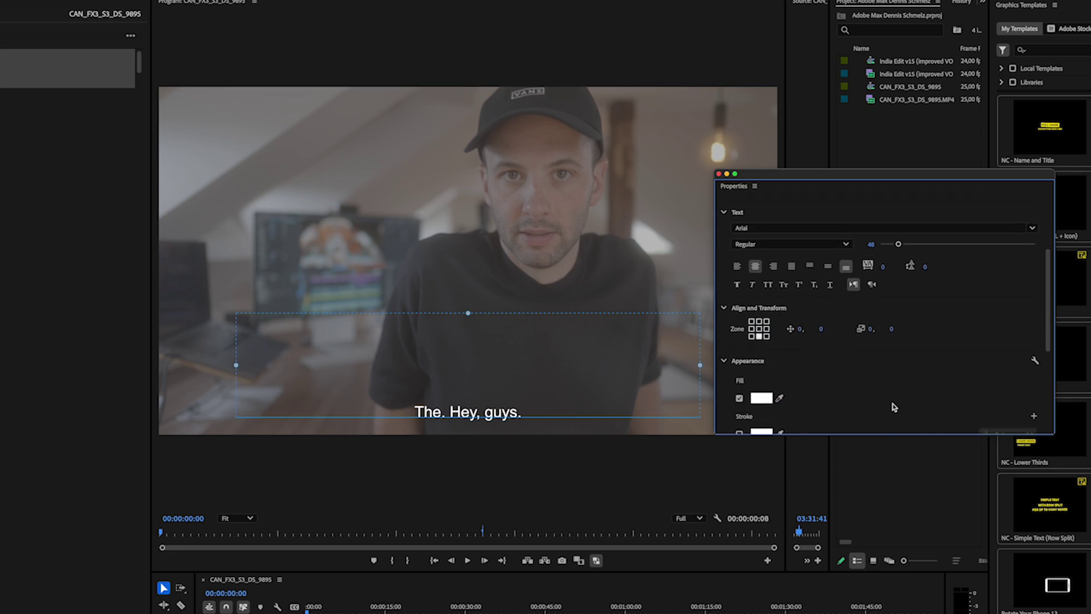
{"action": "scroll", "coordinate": [894, 407], "scroll_direction": "down", "scroll_amount": 2}
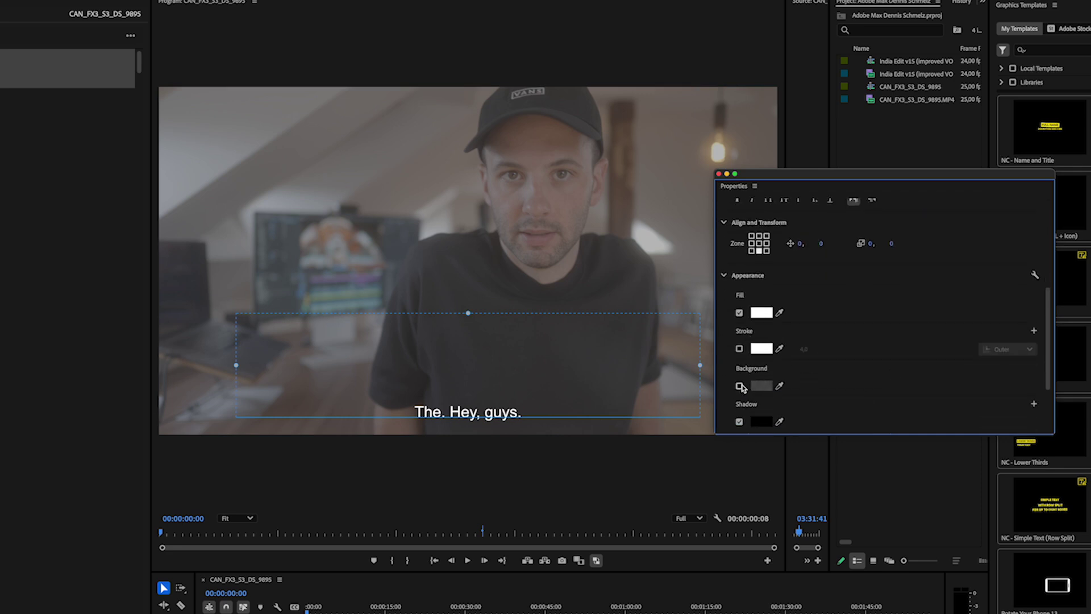
{"action": "left_click", "coordinate": [761, 312]}
{"action": "left_click", "coordinate": [454, 390]}
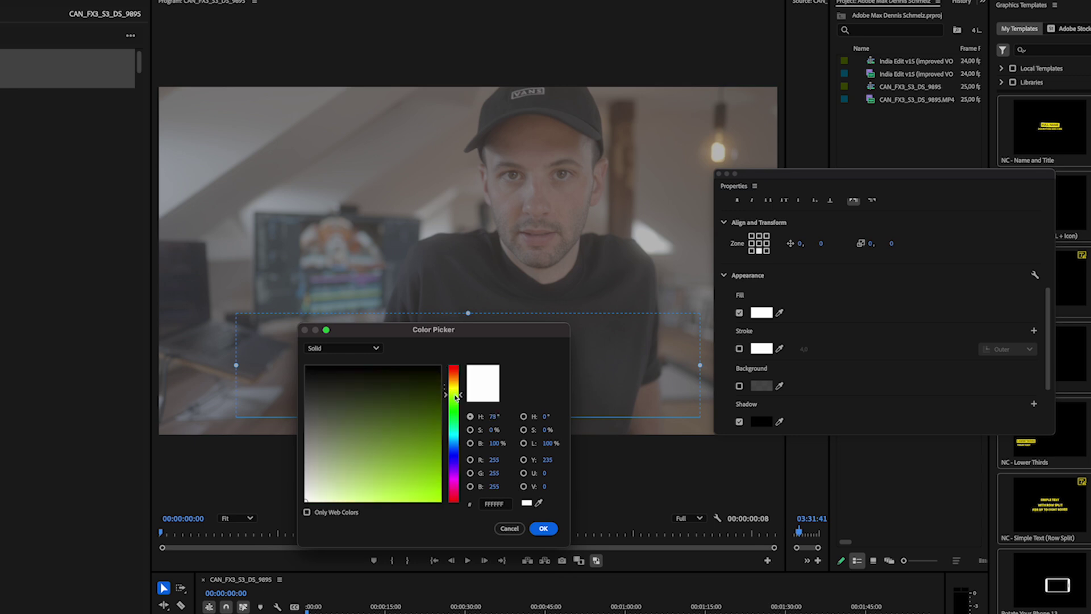
{"action": "left_click_drag", "start_coordinate": [441, 397], "coordinate": [450, 488]}
{"action": "left_click", "coordinate": [543, 528]}
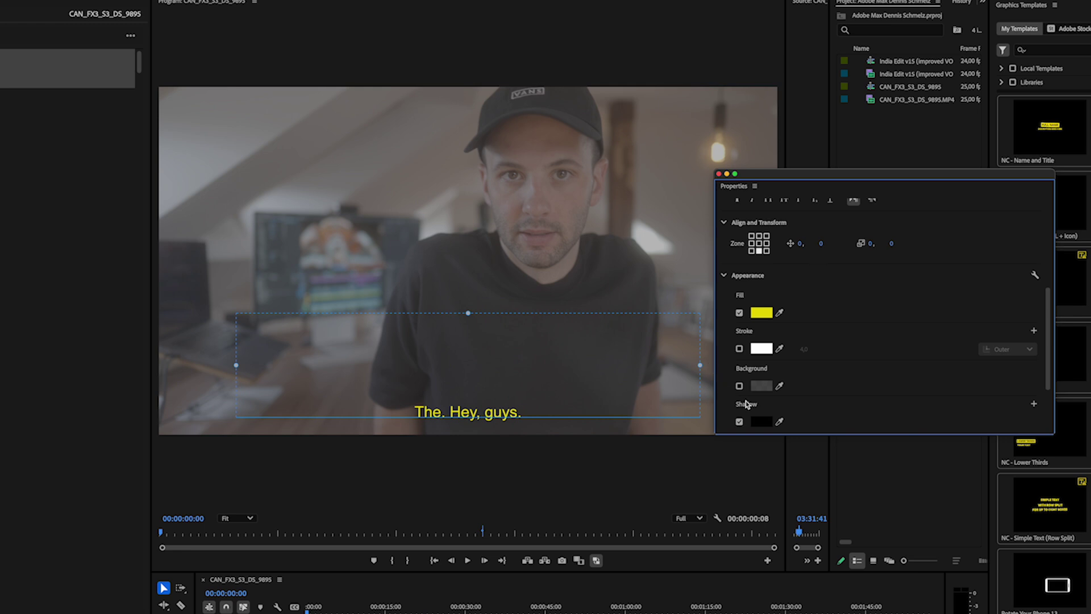
Turn off the first caption's shadow and switch its background on and off again
{"action": "left_click", "coordinate": [739, 421]}
{"action": "left_click", "coordinate": [740, 386]}
{"action": "left_click", "coordinate": [739, 387]}
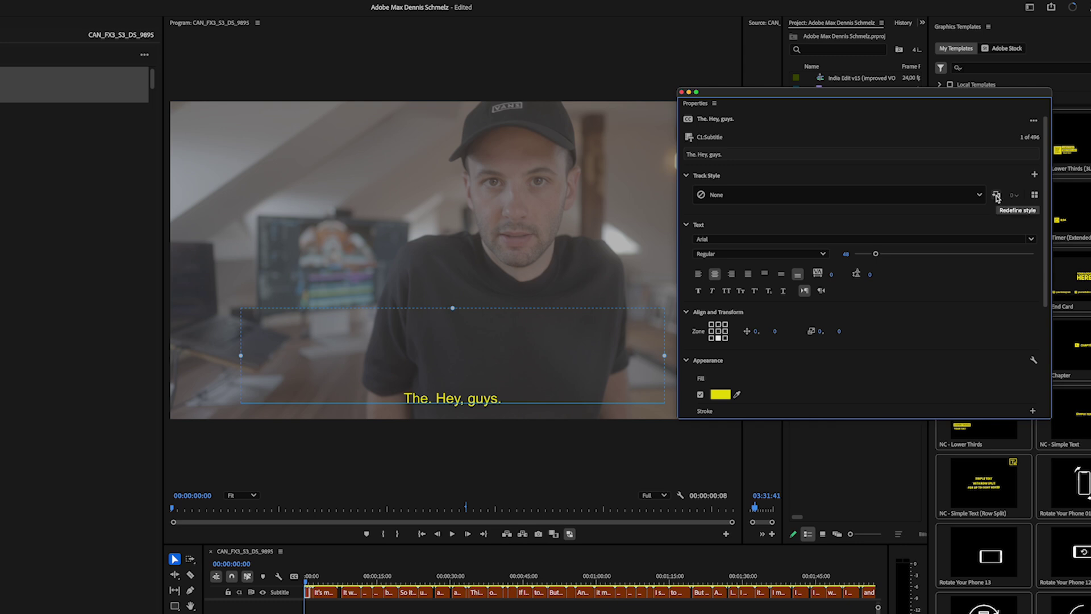
Redefine the style for all captions on the track and scrub through the sequence to check the other captions
{"action": "left_click", "coordinate": [997, 196]}
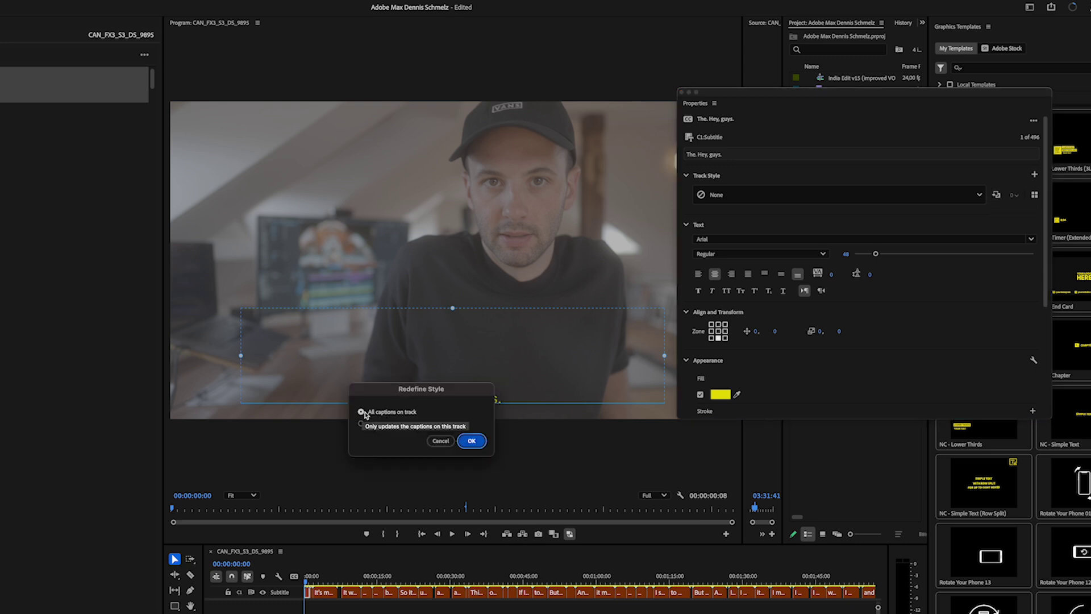
{"action": "left_click", "coordinate": [472, 442]}
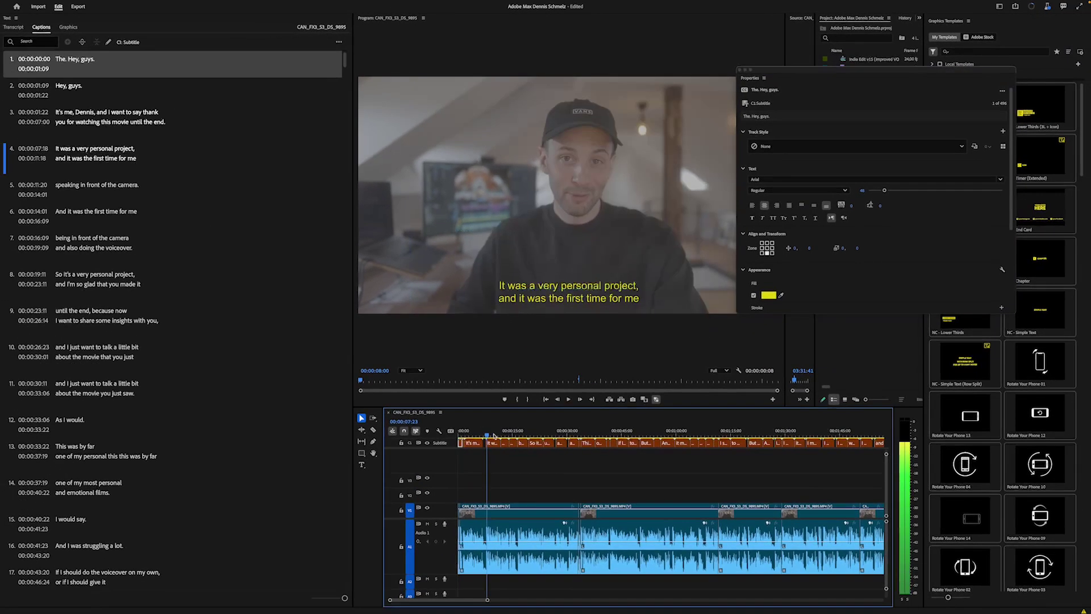
{"action": "left_click_drag", "start_coordinate": [494, 435], "coordinate": [781, 437]}
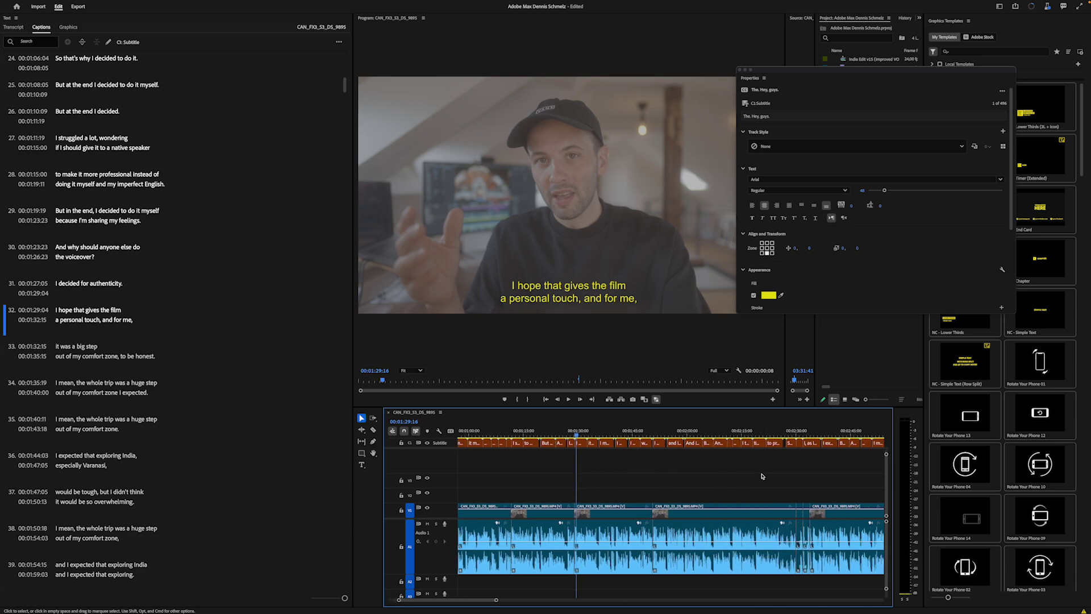
{"action": "left_click_drag", "start_coordinate": [474, 433], "coordinate": [399, 432]}
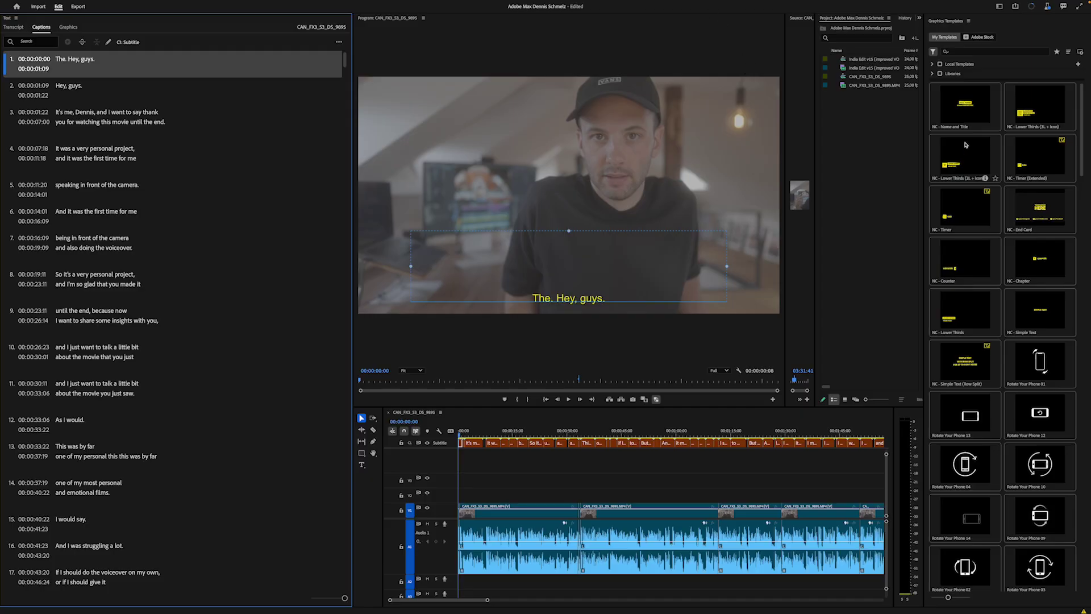
Open the India Edit v15 (Improved VO) 4K VIMEO sequence and move the playhead to 00:06:46:09
{"action": "left_click", "coordinate": [965, 50]}
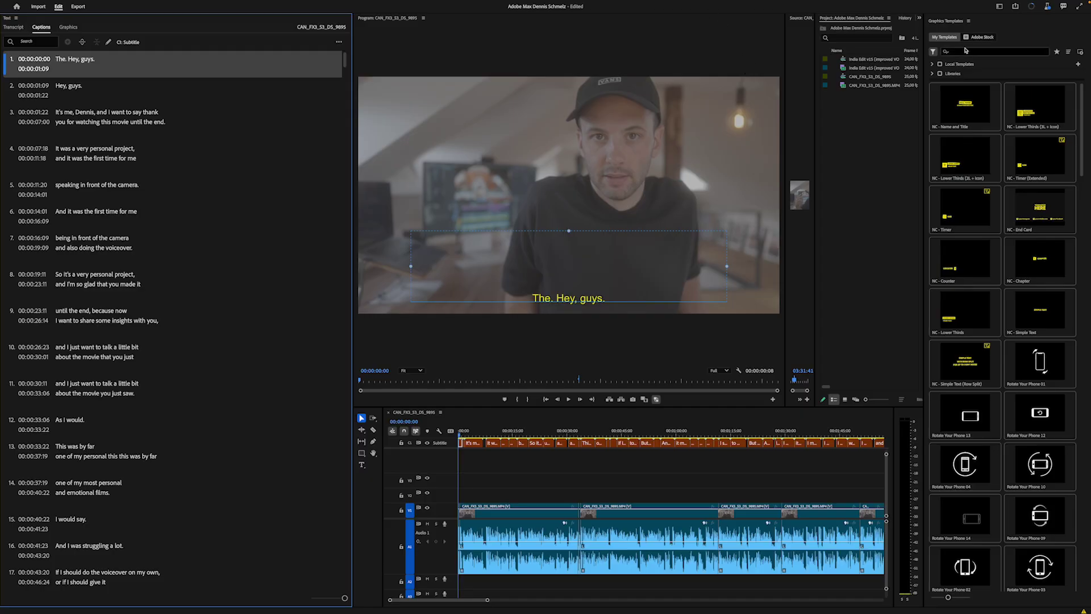
{"action": "double_click", "coordinate": [874, 60]}
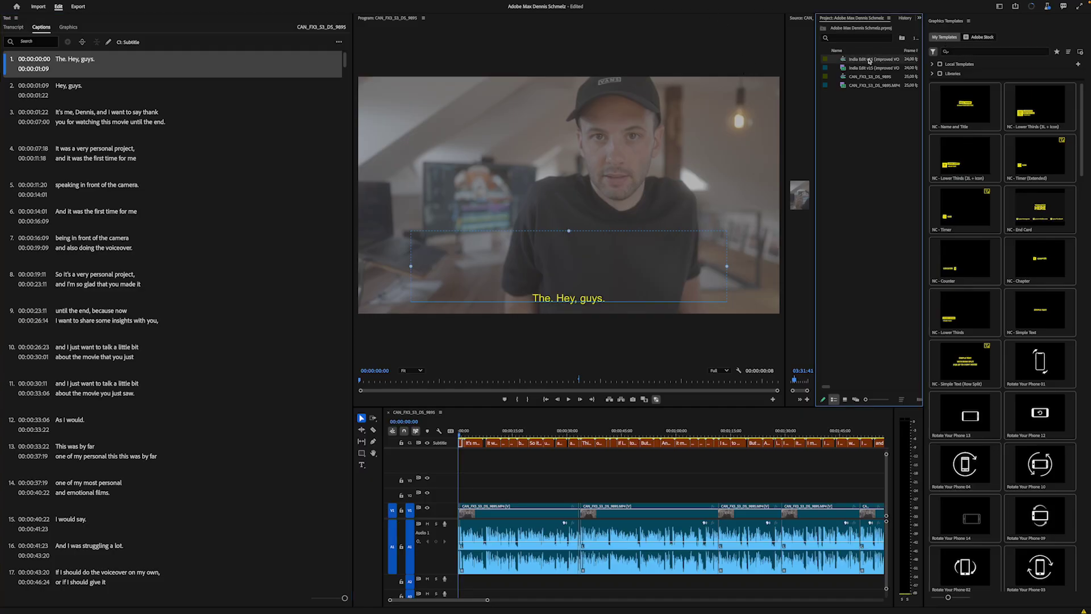
{"action": "left_click", "coordinate": [527, 430]}
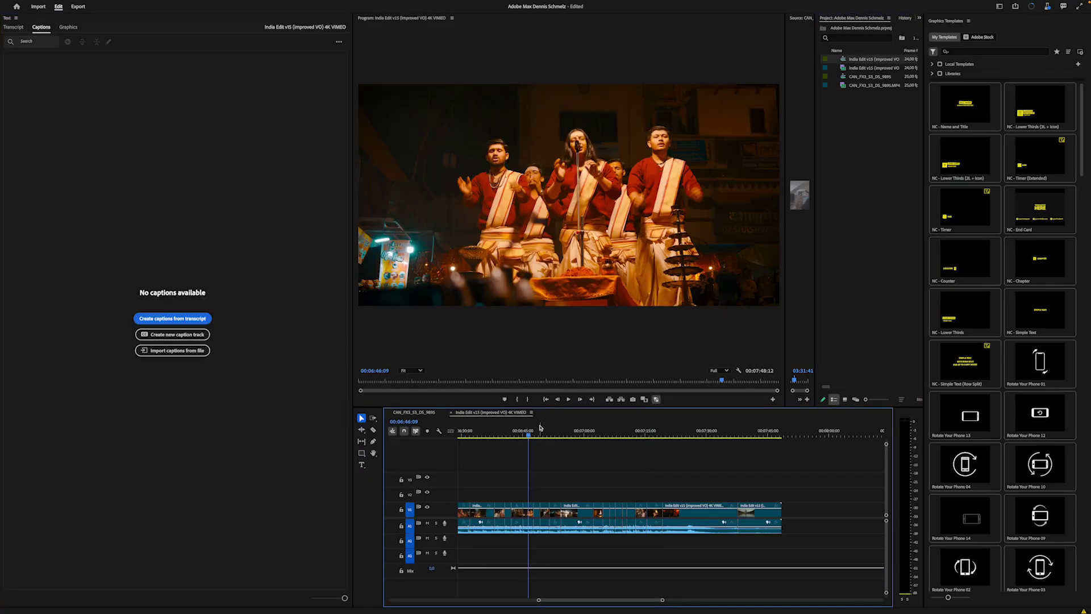
{"action": "scroll", "coordinate": [542, 449], "scroll_direction": "up", "scroll_amount": 3}
{"action": "scroll", "coordinate": [546, 461], "scroll_direction": "down", "scroll_amount": 2}
{"action": "scroll", "coordinate": [546, 460], "scroll_direction": "down", "scroll_amount": 5}
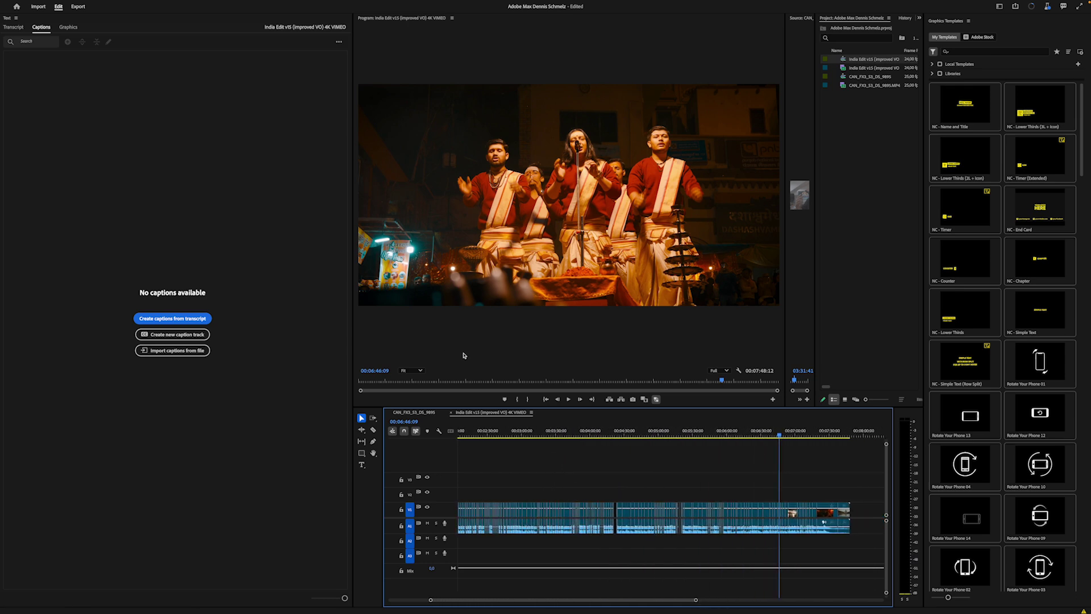
Create captions from the India Edit sequence's transcript using the Subtitle default preset
{"action": "left_click", "coordinate": [188, 319]}
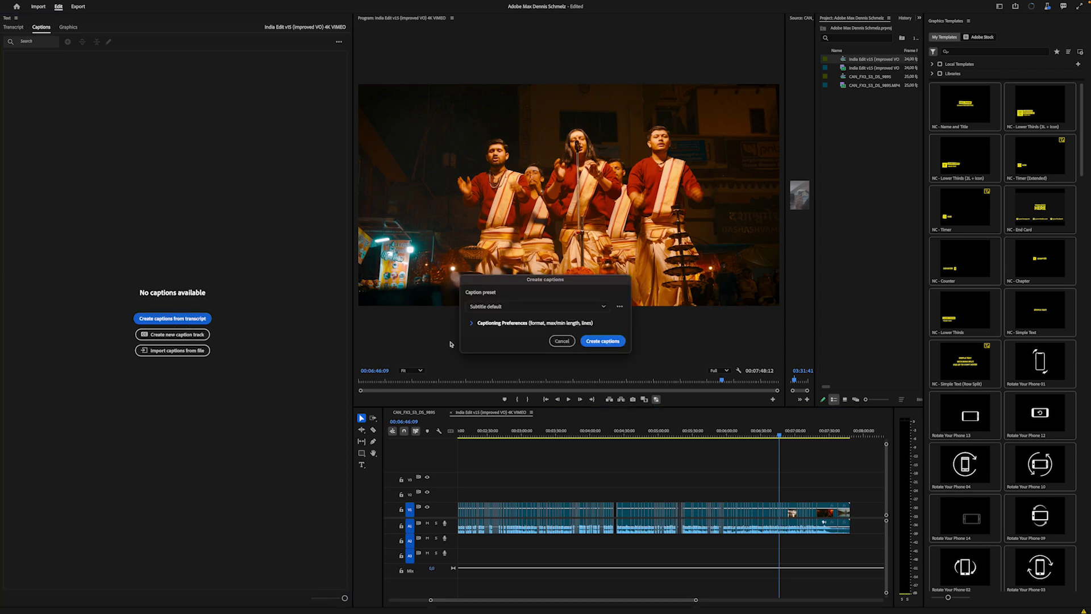
{"action": "left_click", "coordinate": [602, 342]}
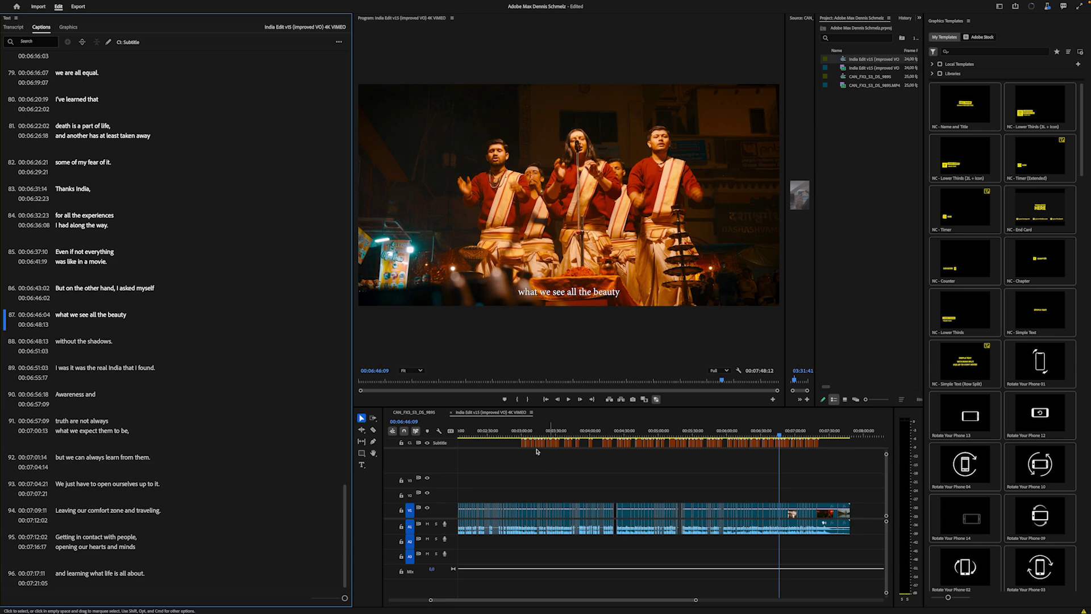
Play the India Edit captions from about the three-minute mark and select the "For me." caption on the subtitle track
{"action": "left_click", "coordinate": [523, 435]}
{"action": "key", "text": "space"}
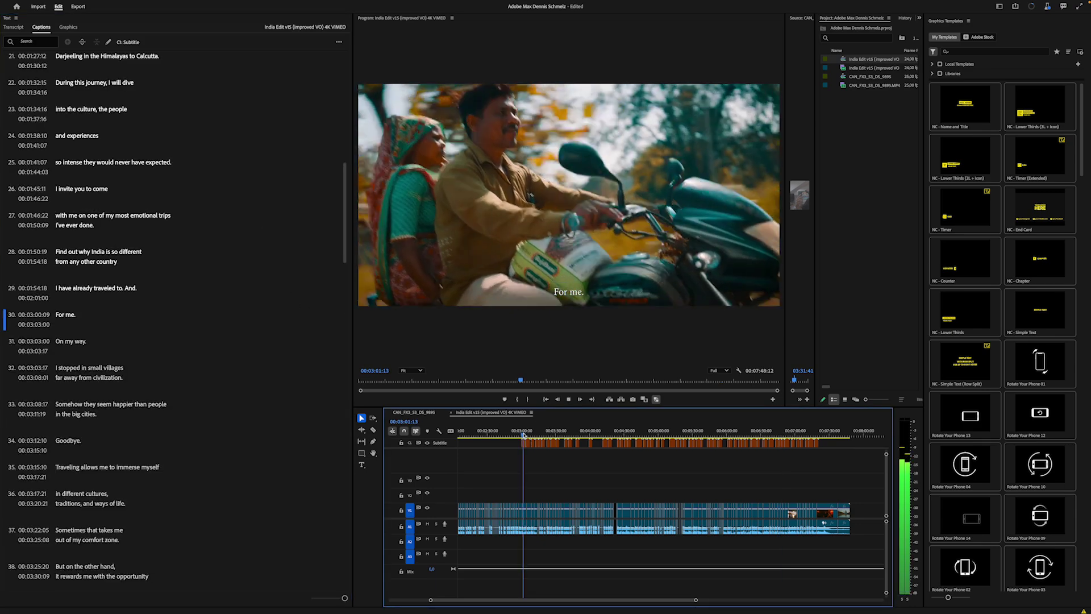
{"action": "key", "text": "equal"}
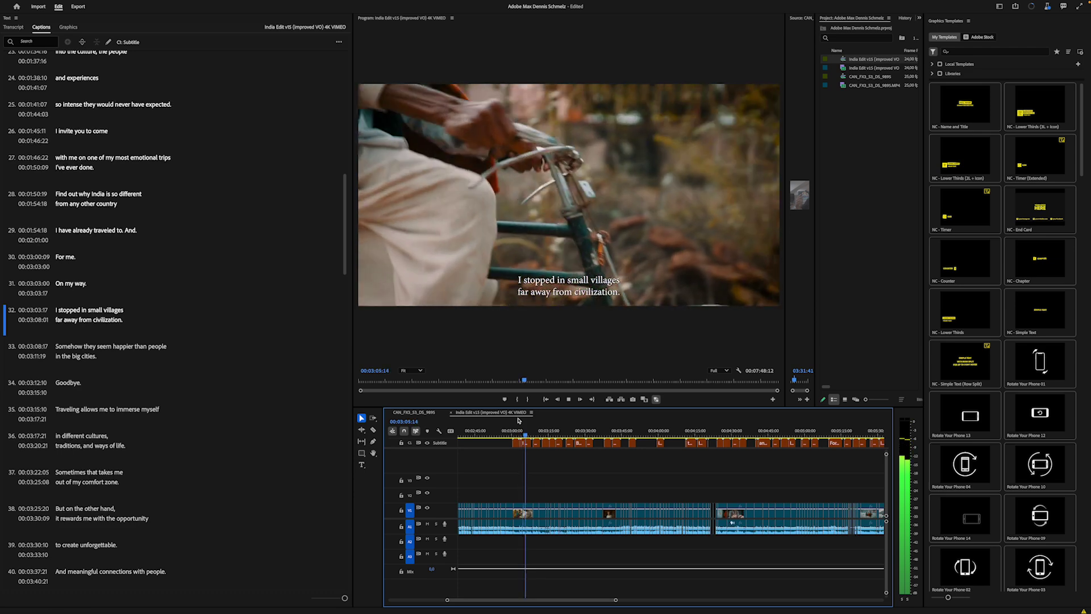
{"action": "key", "text": "space"}
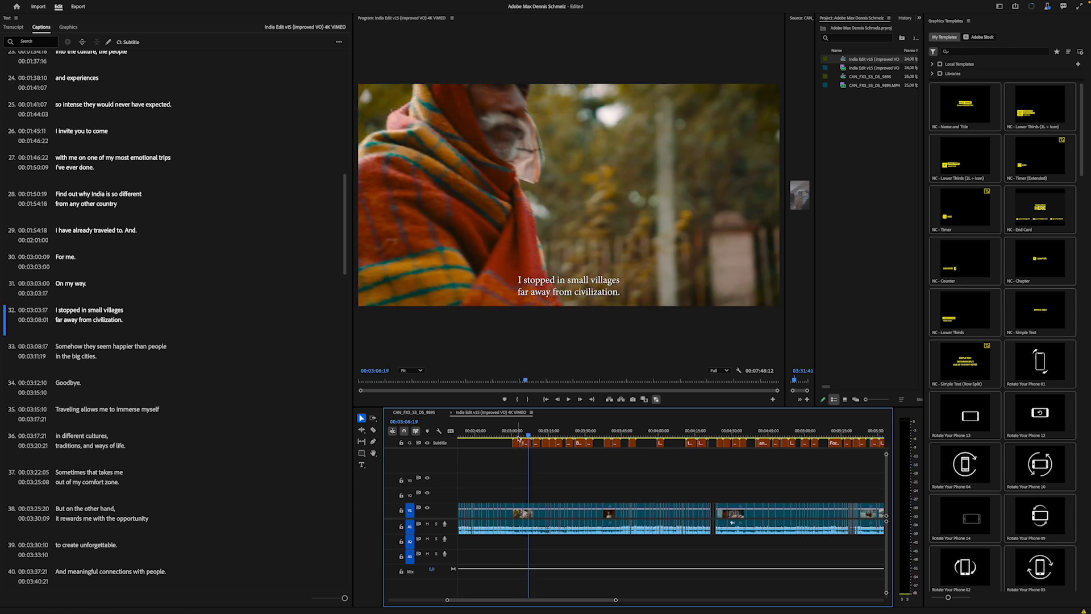
{"action": "left_click", "coordinate": [515, 444]}
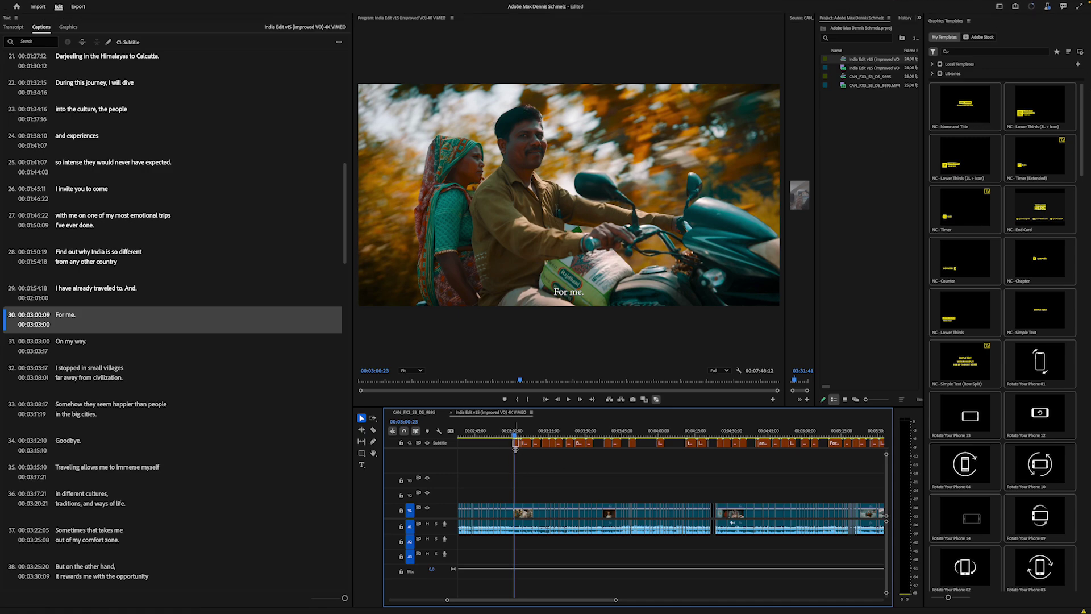
Set the fill colour of the selected "For me." caption to yellow, FFD000
{"action": "left_click", "coordinate": [766, 295]}
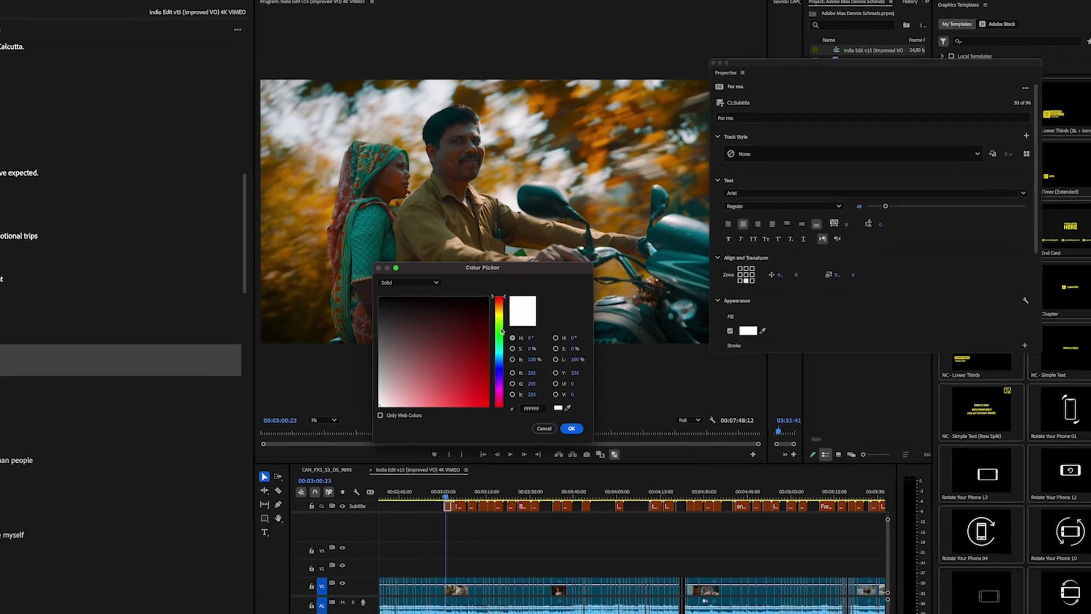
{"action": "left_click", "coordinate": [550, 310]}
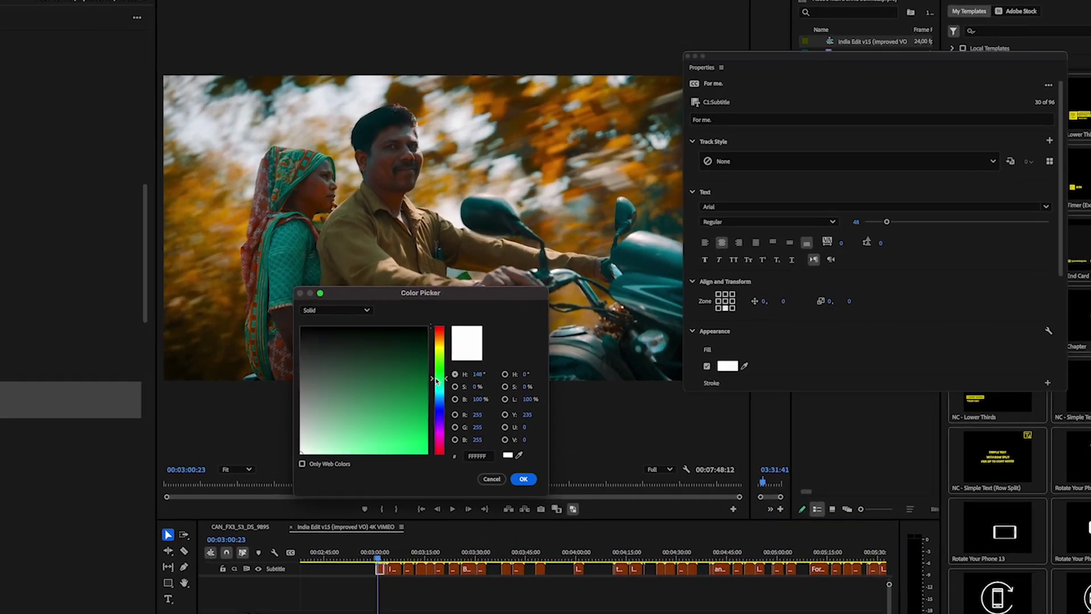
{"action": "left_click_drag", "start_coordinate": [436, 380], "coordinate": [427, 315]}
{"action": "left_click_drag", "start_coordinate": [427, 359], "coordinate": [427, 353]}
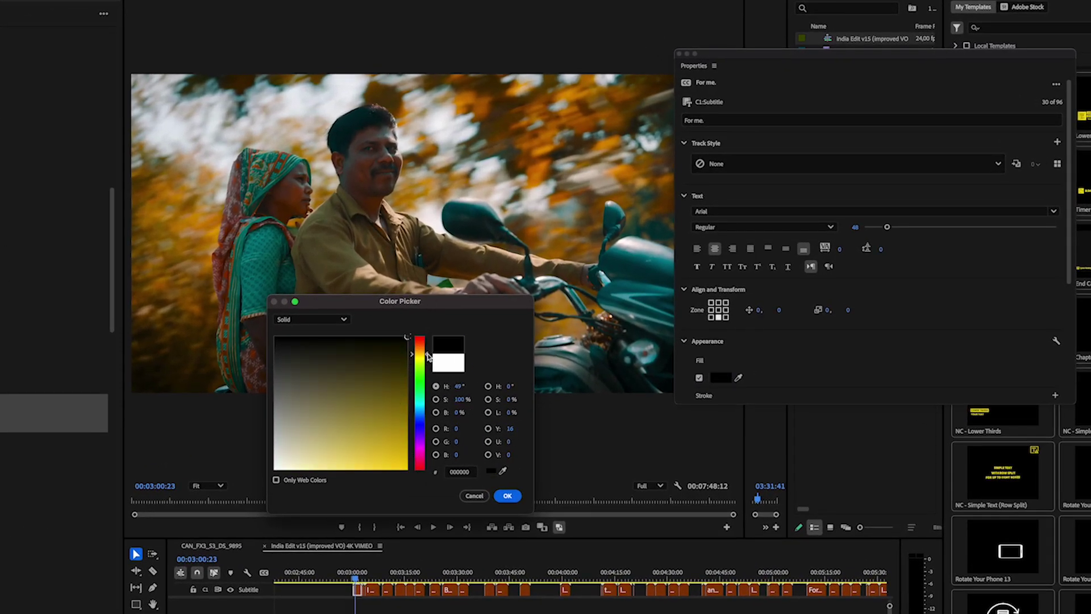
{"action": "left_click", "coordinate": [407, 468]}
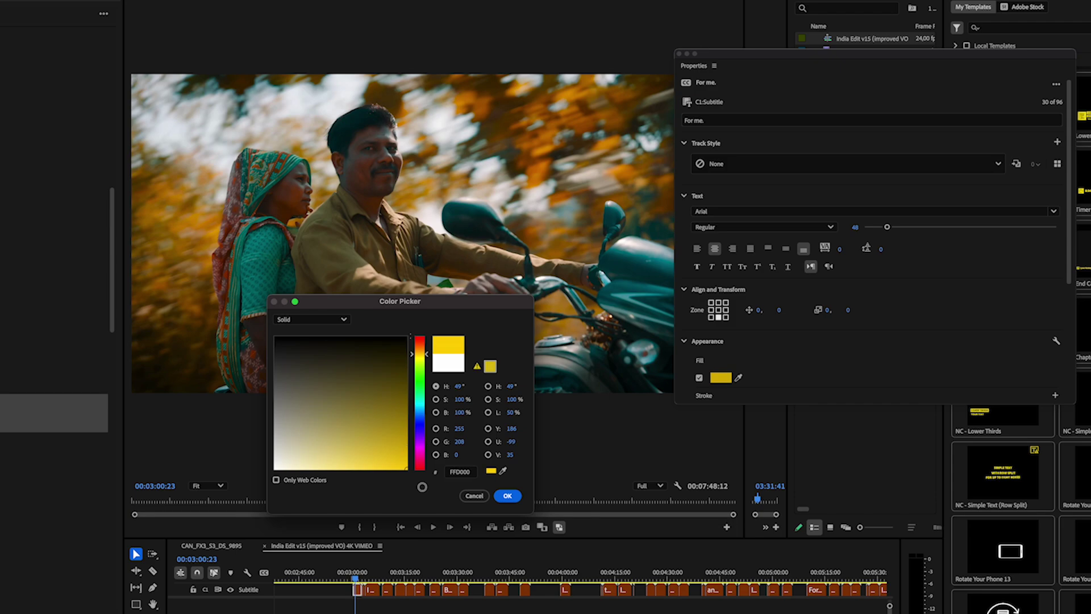
{"action": "left_click", "coordinate": [505, 496]}
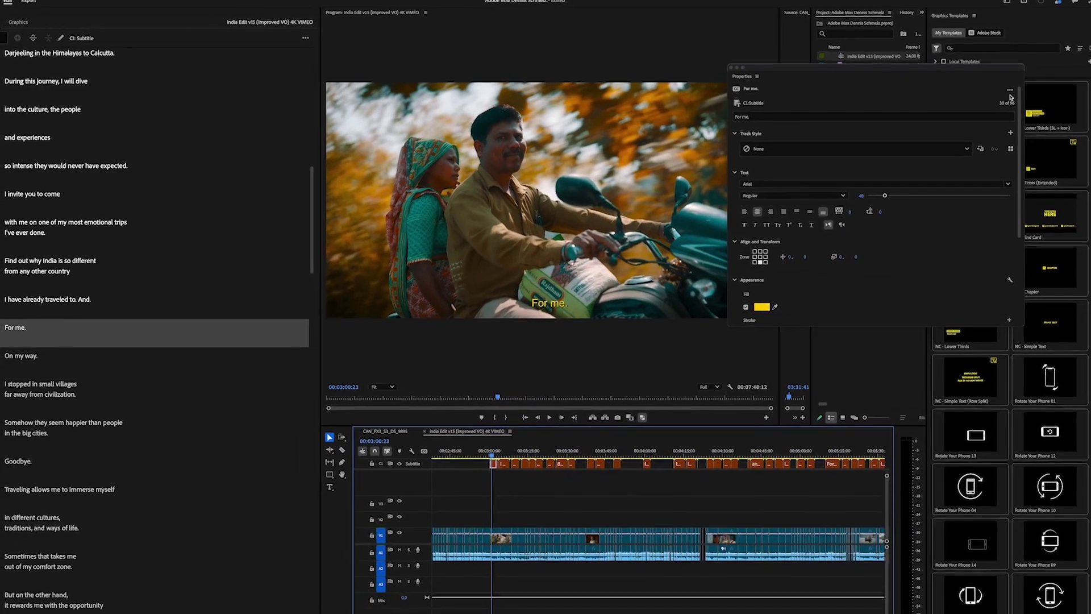
Apply the yellow caption style to all captions on the India Edit subtitle track and scrub the sequence to check them
{"action": "left_click", "coordinate": [974, 147]}
{"action": "left_click", "coordinate": [583, 330]}
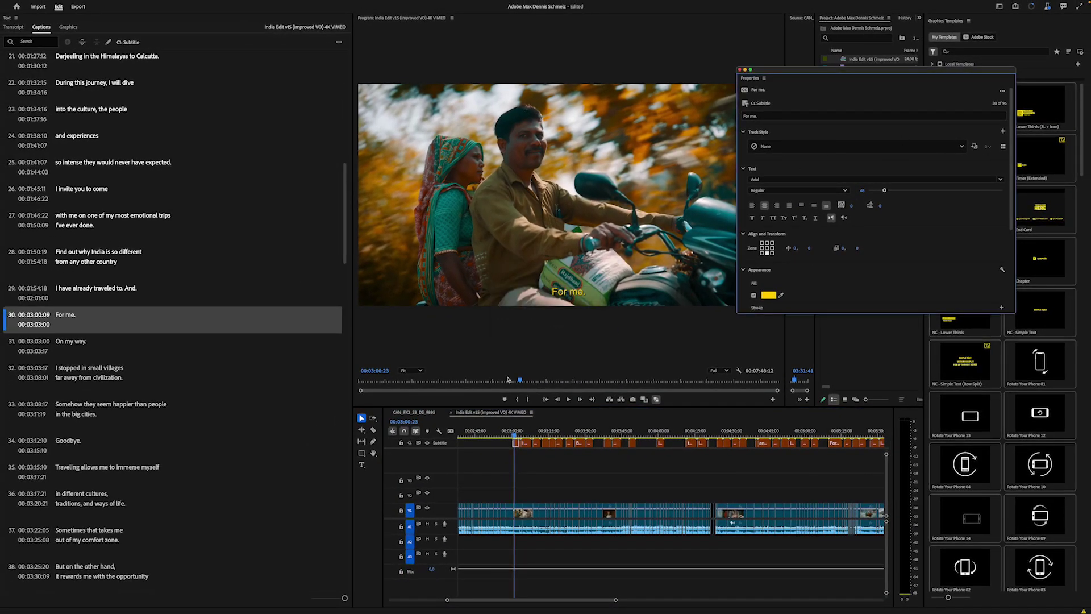
{"action": "mouse_move", "coordinate": [523, 433]}
{"action": "left_mouse_down"}
{"action": "mouse_move", "coordinate": [749, 426]}
{"action": "mouse_move", "coordinate": [515, 430]}
{"action": "left_mouse_up"}
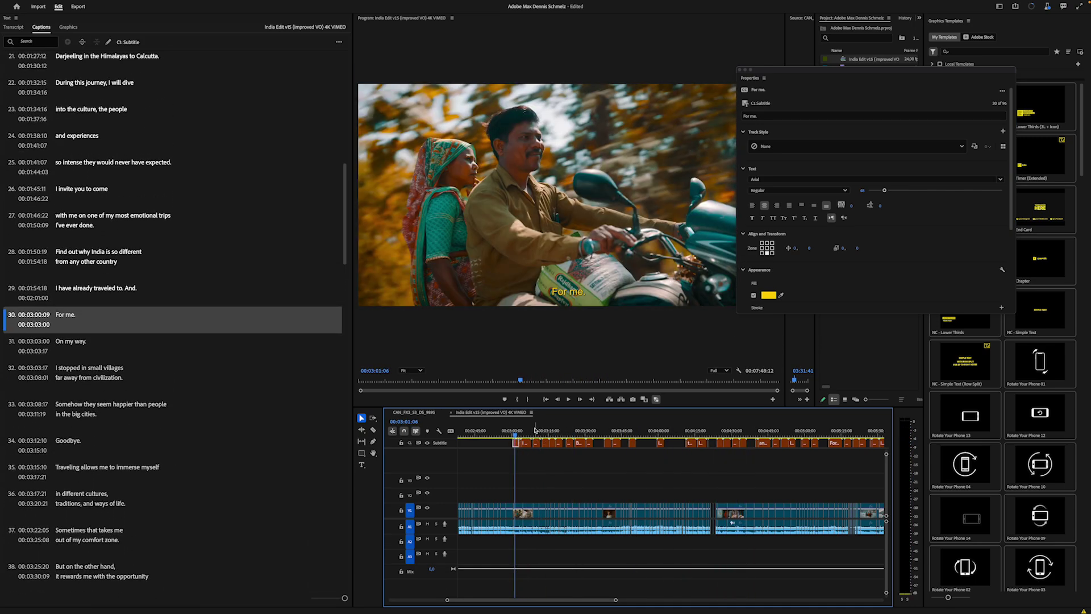
{"action": "left_click_drag", "start_coordinate": [535, 430], "coordinate": [578, 433]}
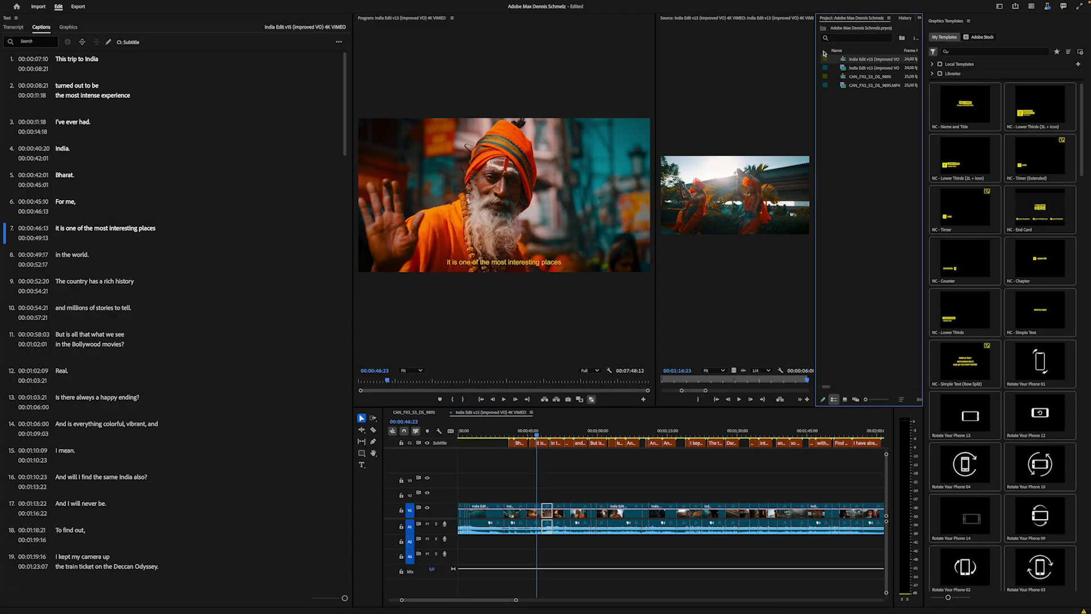
{"action": "left_click", "coordinate": [126, 1]}
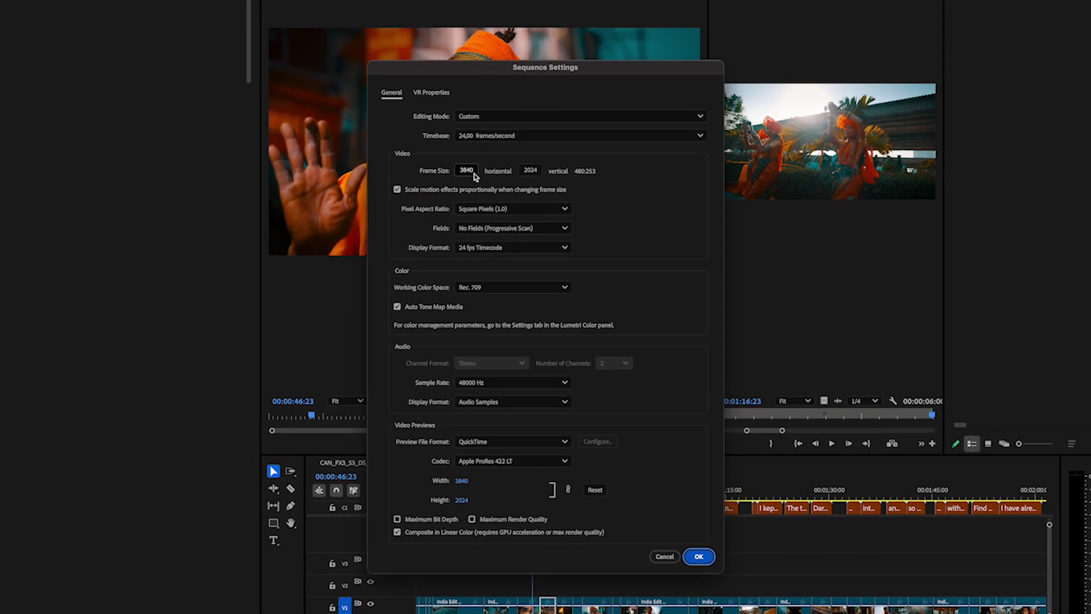
{"action": "double_click", "coordinate": [466, 170]}
{"action": "type", "text": "1080"}
{"action": "key", "text": "Tab"}
{"action": "type", "text": "1920"}
{"action": "key", "text": "Tab"}
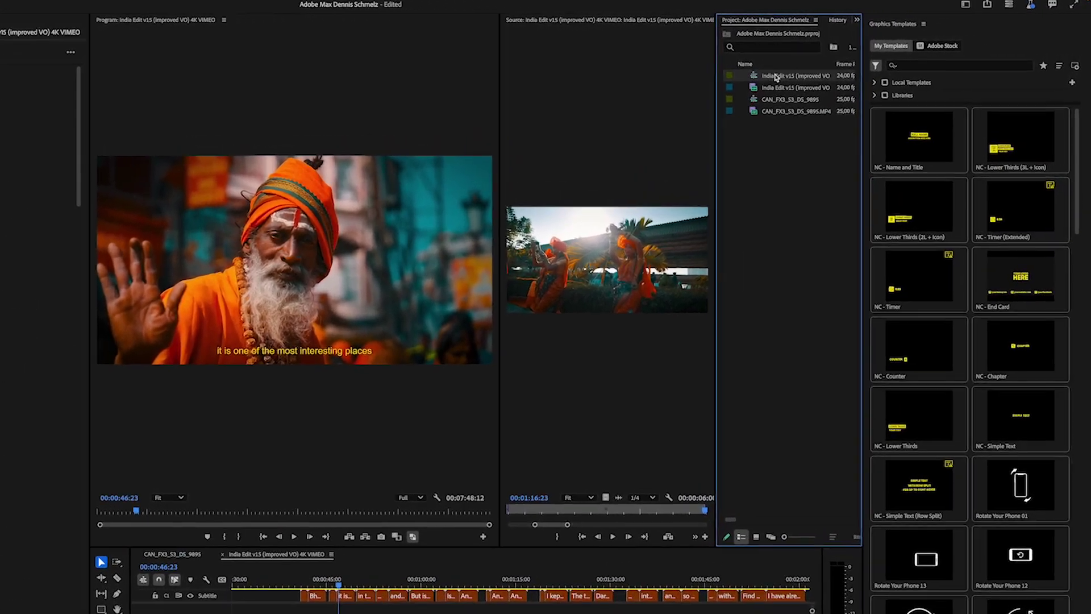
Create a Vertical 9:16 auto-reframed duplicate of the India Edit sequence with Default motion tracking and clips not nested
{"action": "right_click", "coordinate": [776, 76]}
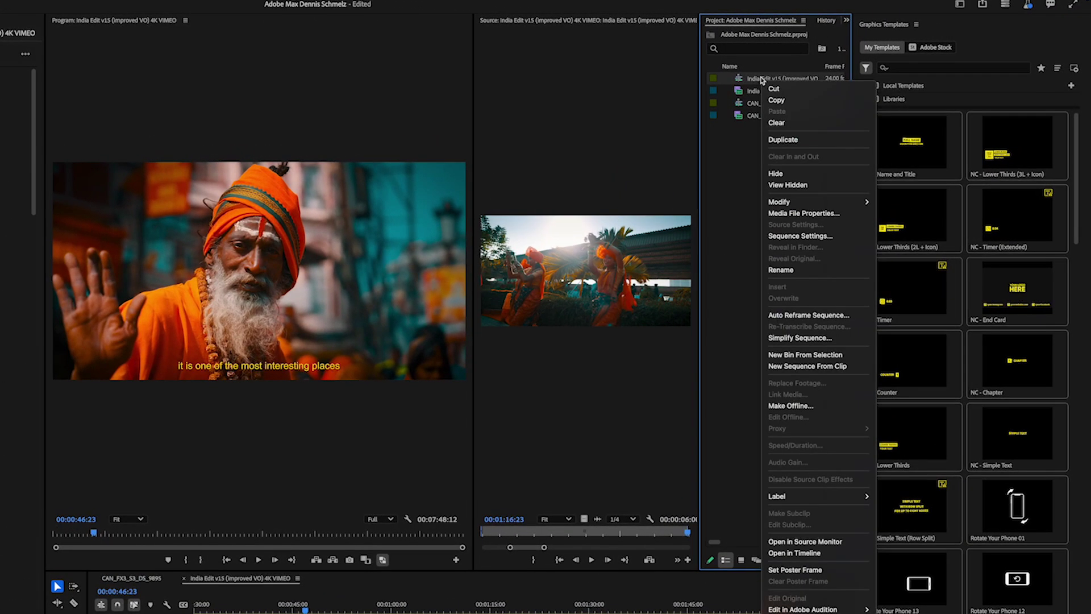
{"action": "left_click", "coordinate": [830, 315]}
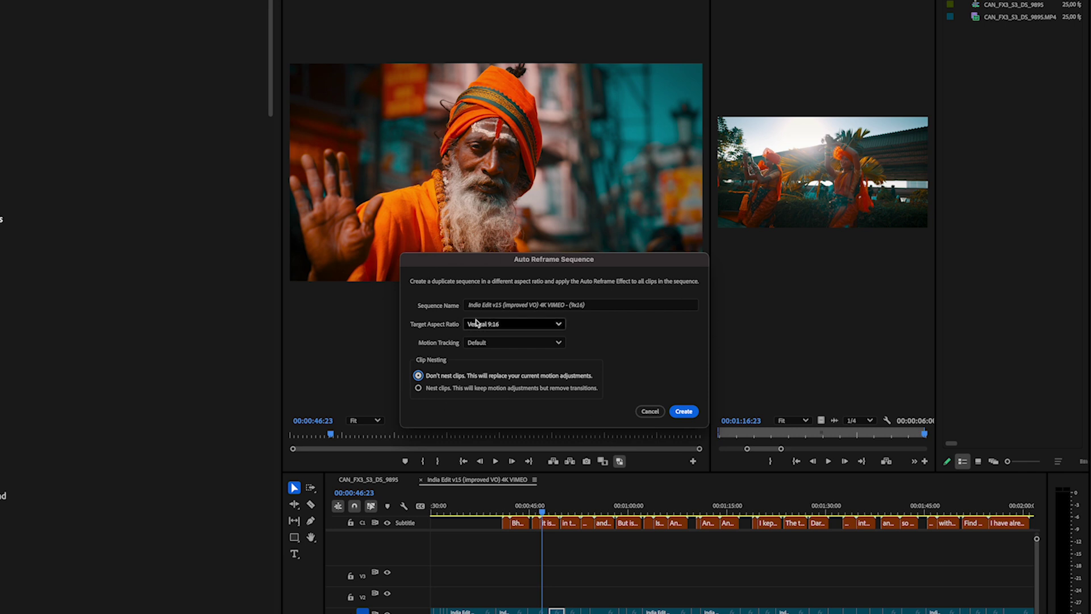
{"action": "left_click", "coordinate": [479, 328]}
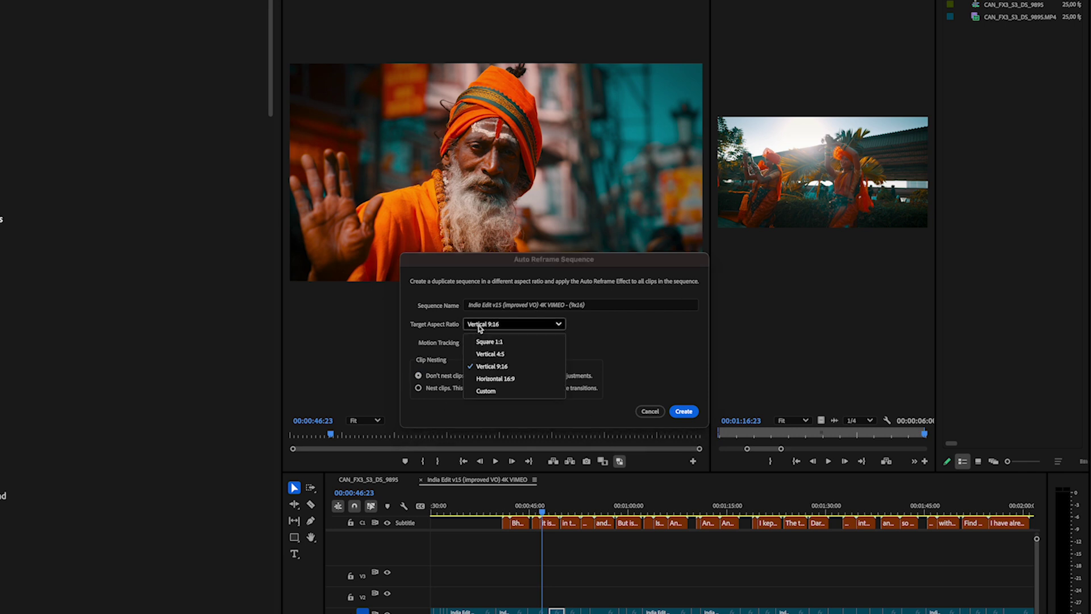
{"action": "left_click", "coordinate": [488, 368]}
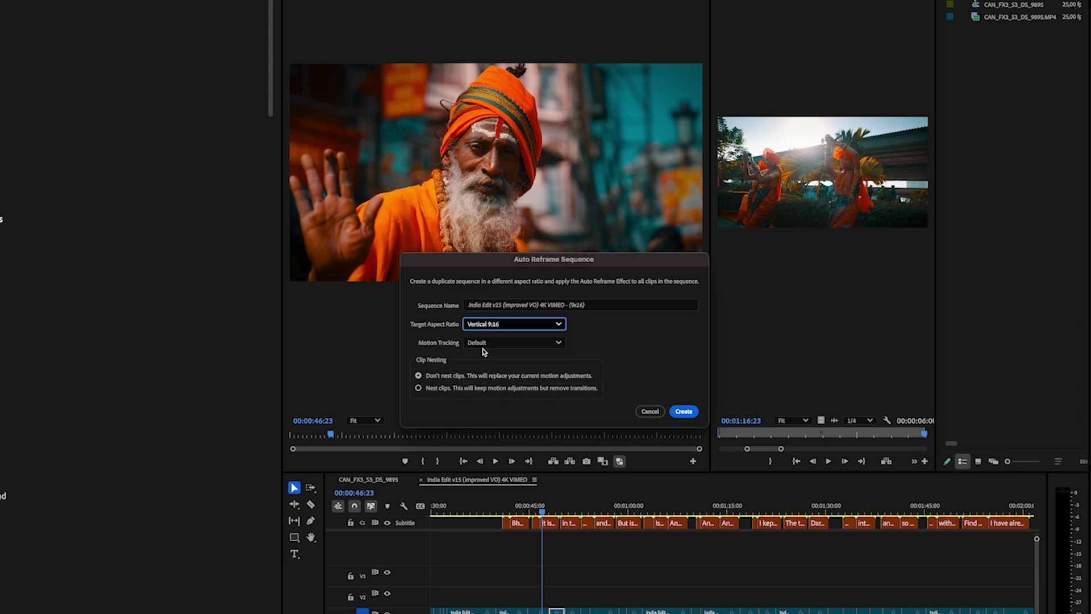
{"action": "left_click", "coordinate": [685, 411]}
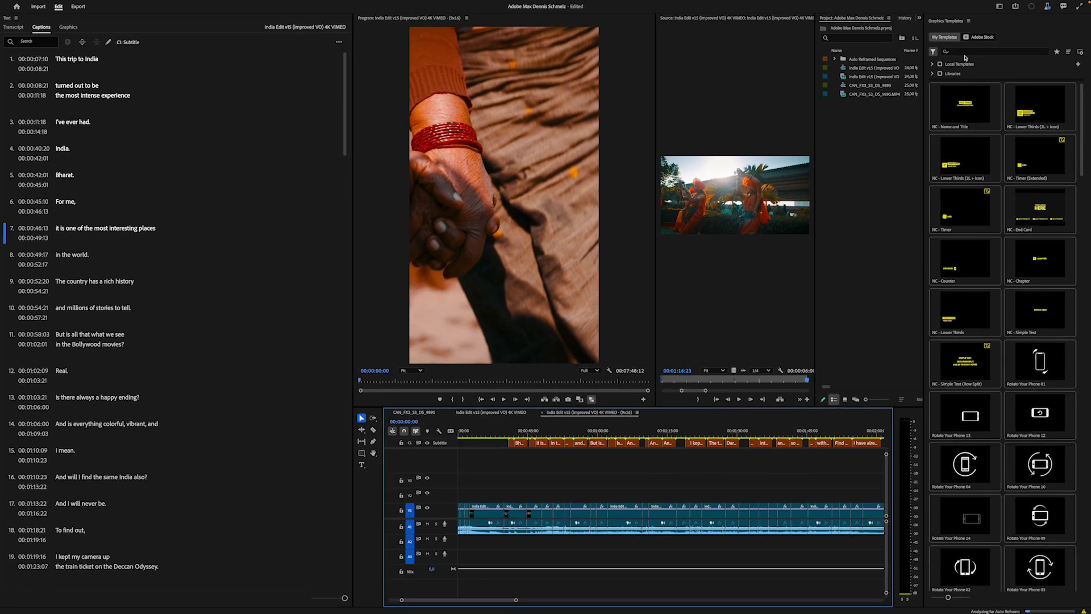
Open the 9x16 sequence from the Auto Reframed Sequences bin and switch to the Vertical workspace
{"action": "left_click", "coordinate": [833, 60]}
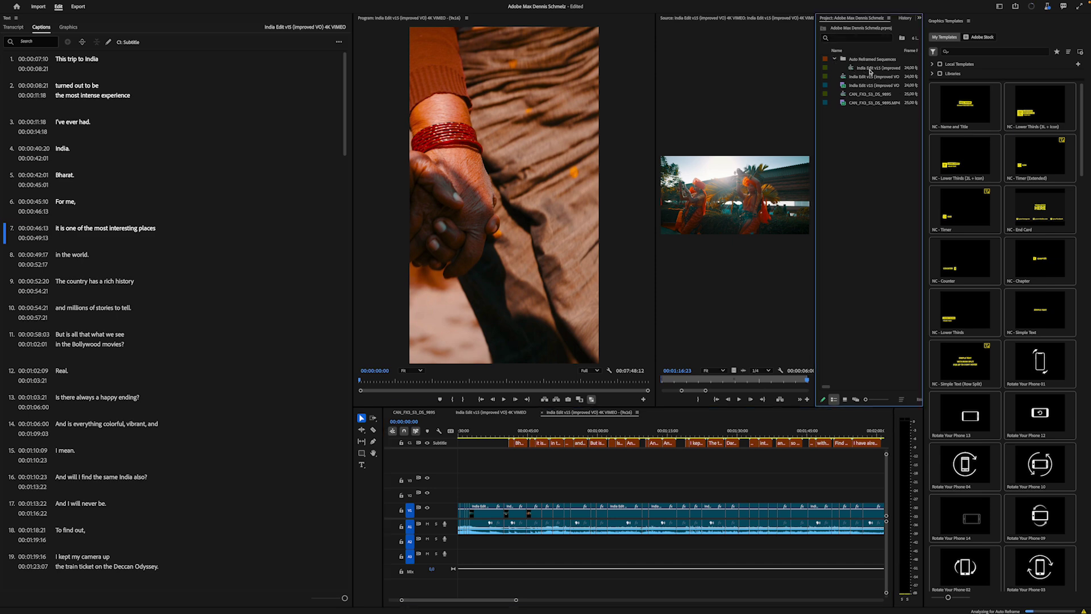
{"action": "double_click", "coordinate": [869, 69]}
{"action": "left_click", "coordinate": [998, 8]}
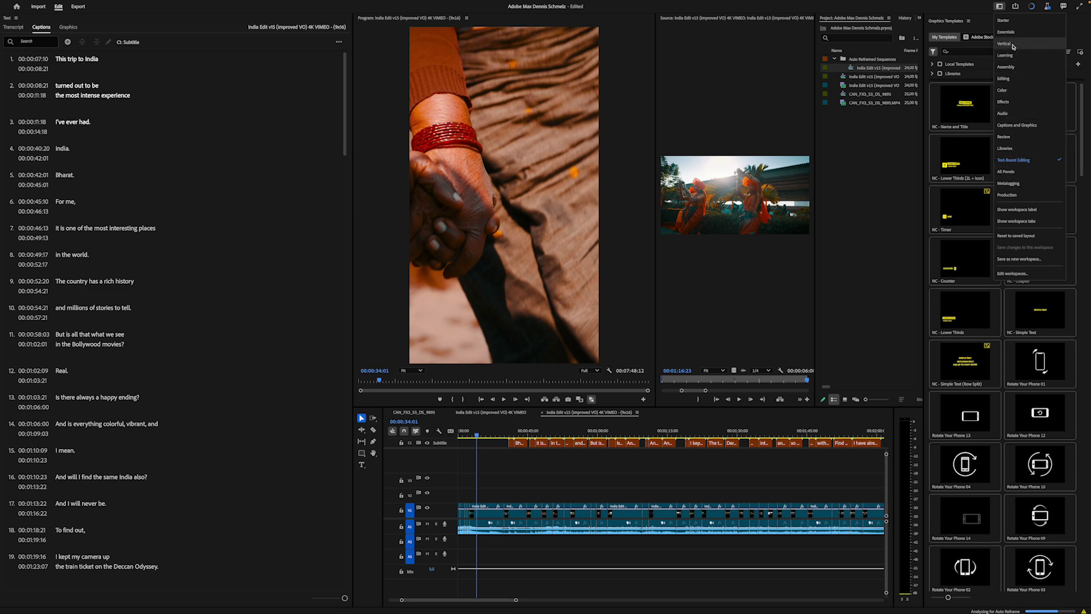
{"action": "left_click", "coordinate": [1011, 44]}
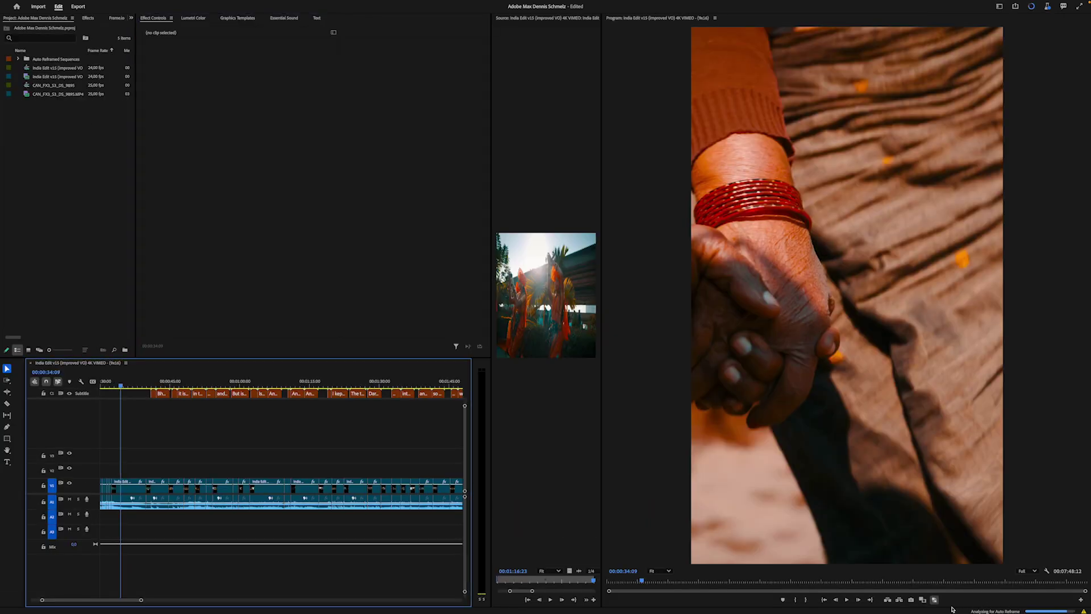
Play the reframed India Edit sequence from several points to check the vertical framing and captions
{"action": "left_click", "coordinate": [229, 385]}
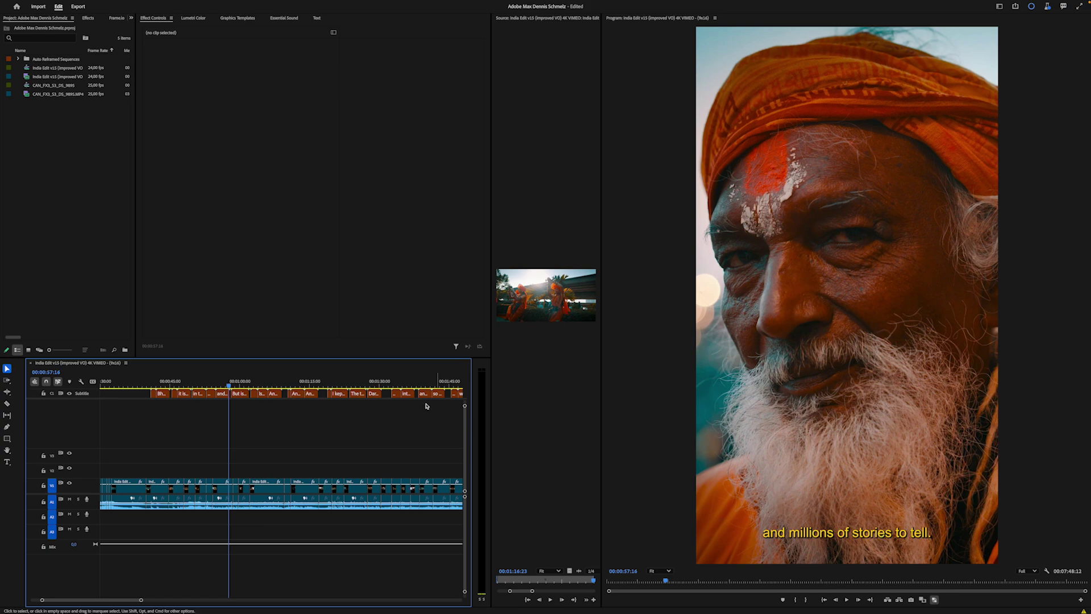
{"action": "left_click", "coordinate": [331, 386]}
{"action": "key", "text": "space"}
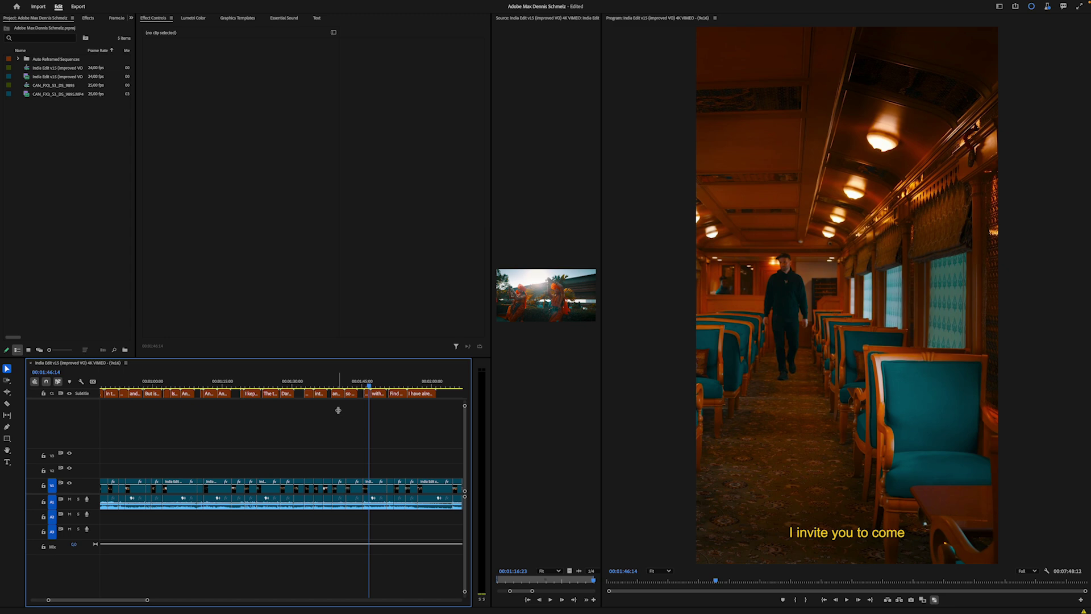
{"action": "scroll", "coordinate": [336, 414], "scroll_direction": "down", "scroll_amount": 3}
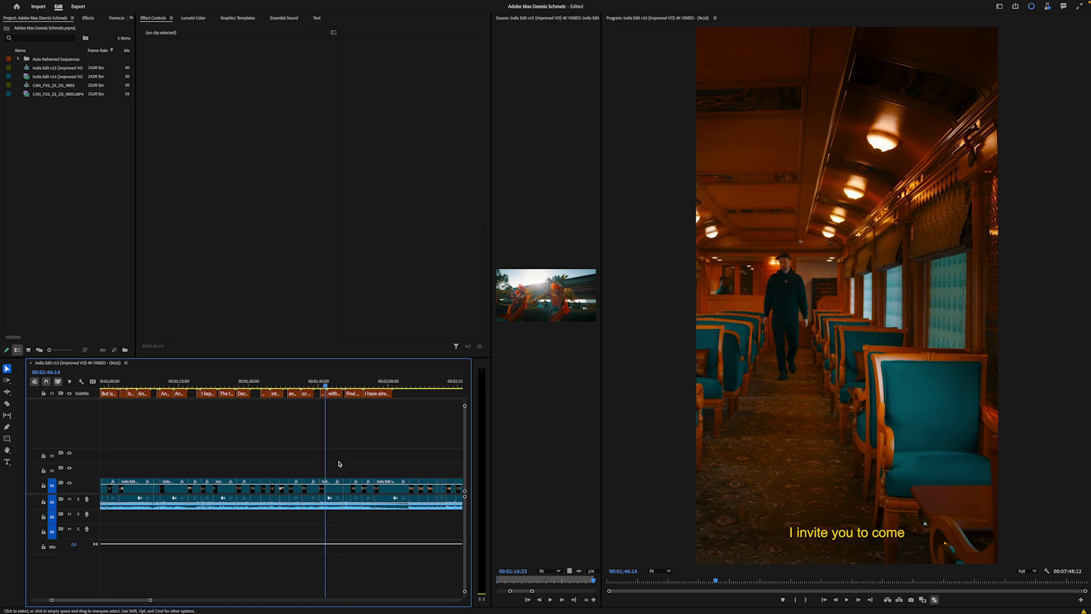
Select the train-carriage clip at 00:01:46:14, enable its Motion effect, adjust its horizontal position, and move on to the next clip
{"action": "left_click", "coordinate": [330, 491]}
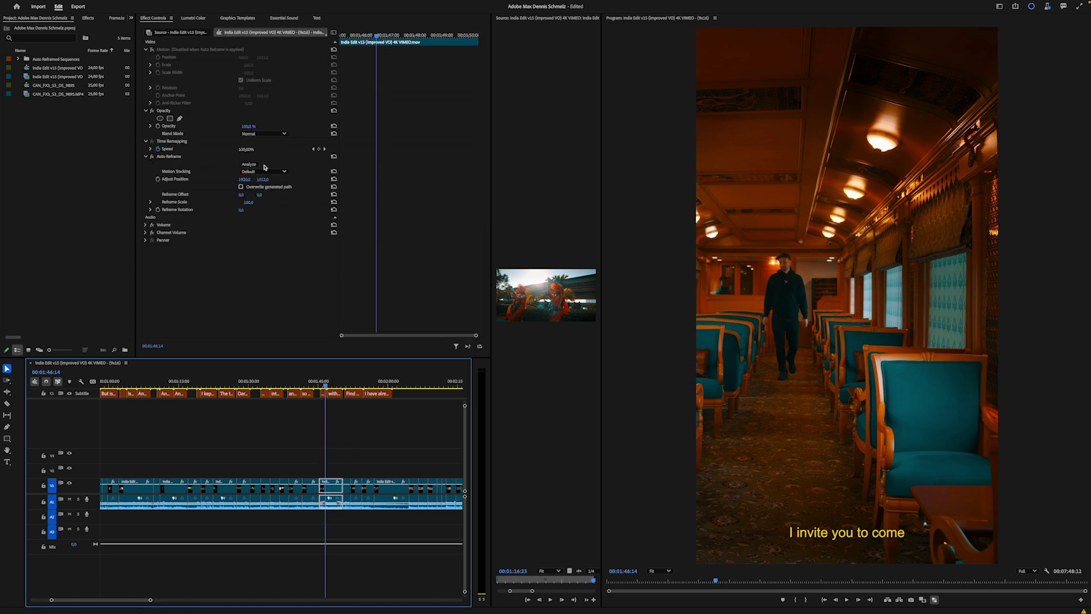
{"action": "left_click", "coordinate": [151, 50]}
{"action": "left_click_drag", "start_coordinate": [243, 59], "coordinate": [391, 58]}
{"action": "left_click_drag", "start_coordinate": [325, 385], "coordinate": [347, 385]}
{"action": "left_click", "coordinate": [346, 493]}
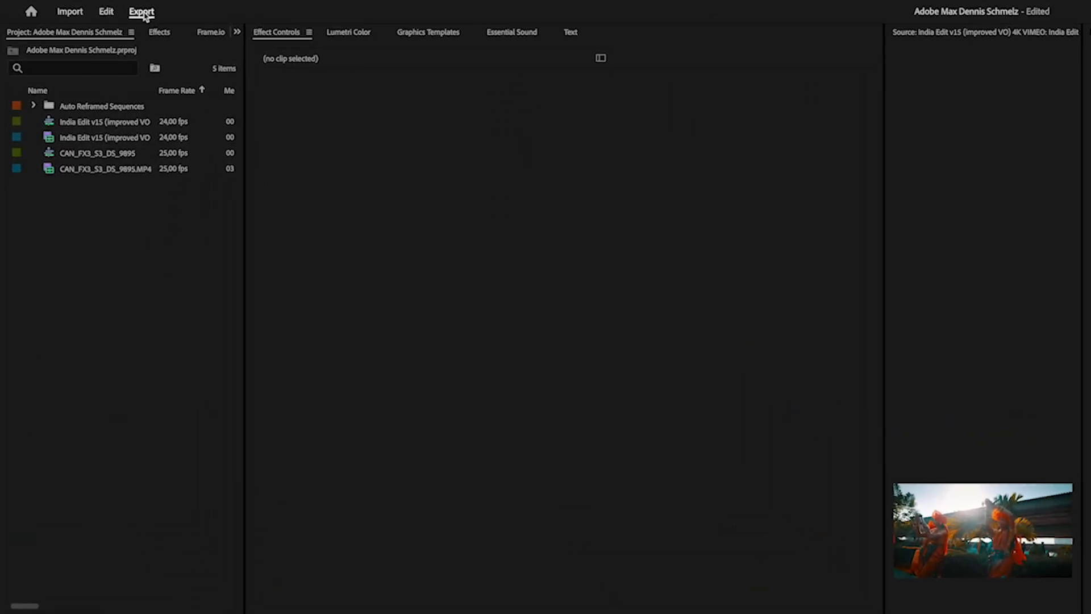
Enable TikTok as an export destination for the 9x16 sequence and set its caption export option to Create Sidecar File
{"action": "left_click", "coordinate": [78, 7]}
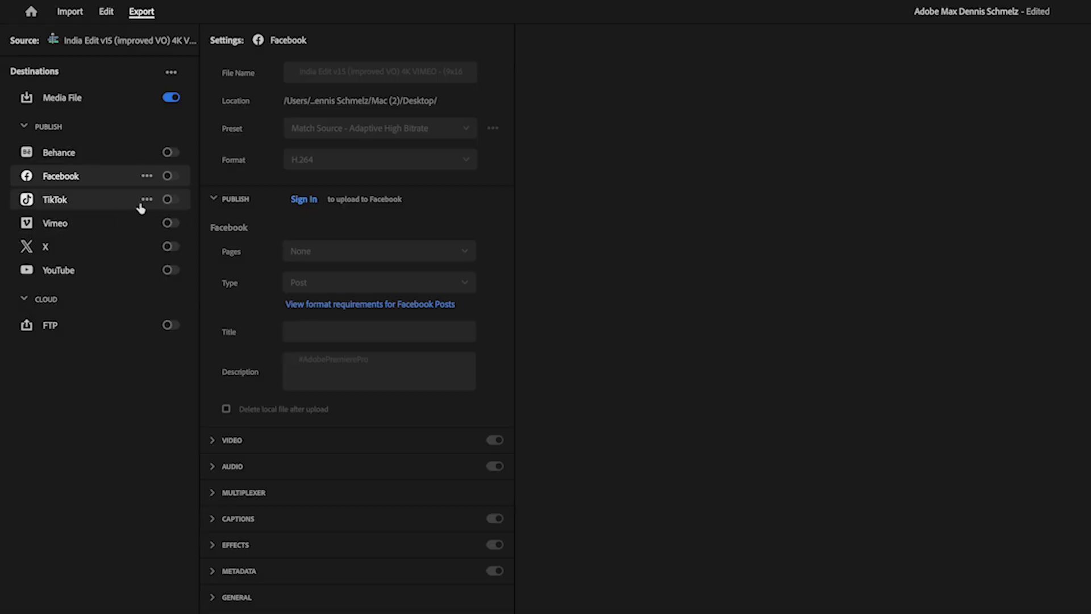
{"action": "left_click", "coordinate": [168, 200]}
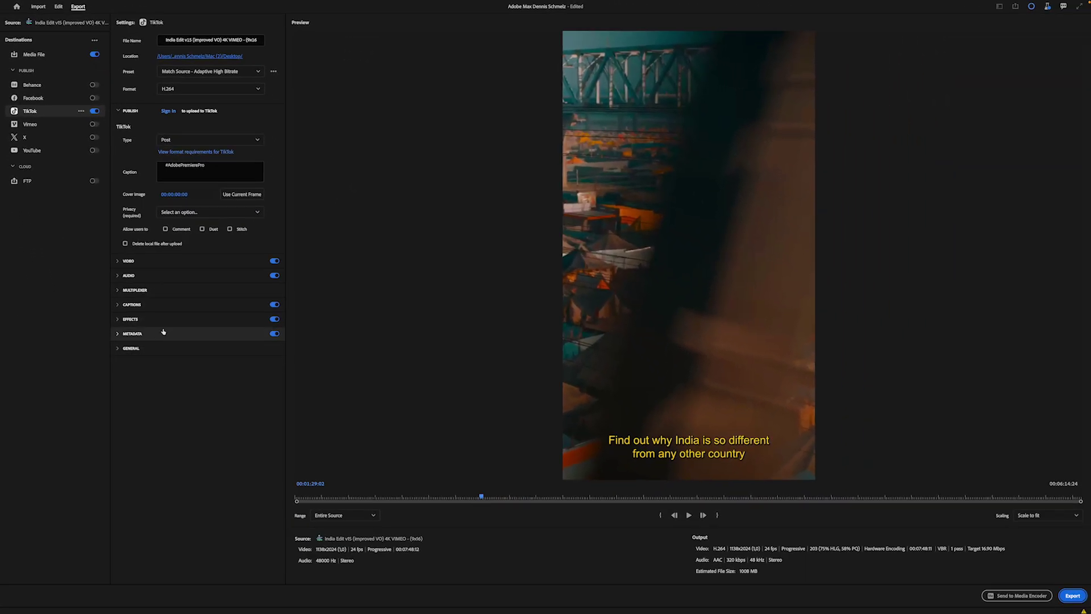
{"action": "left_click", "coordinate": [118, 305]}
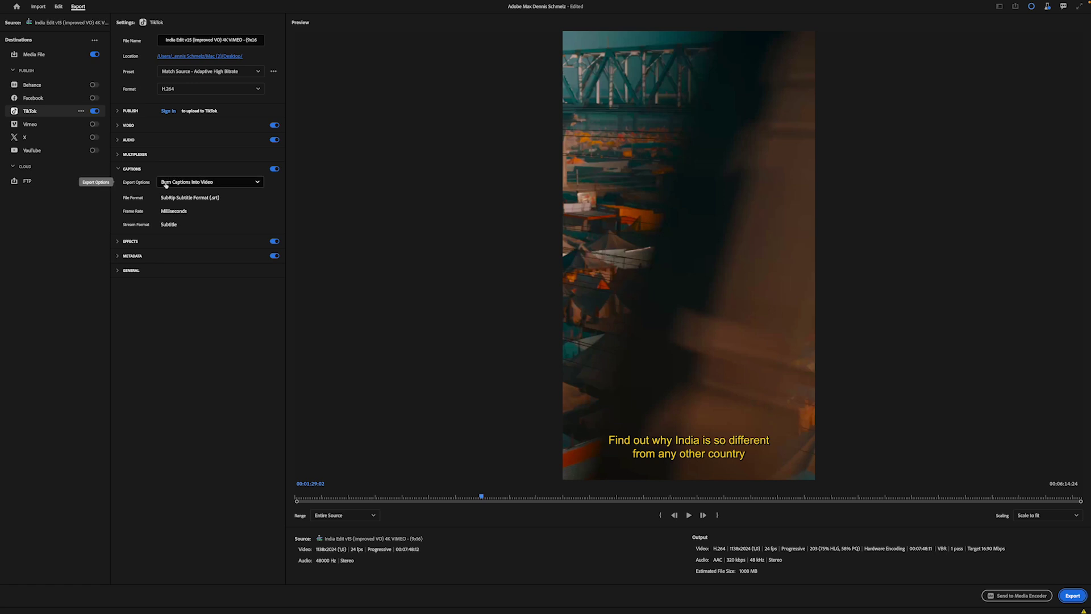
{"action": "left_click", "coordinate": [274, 169]}
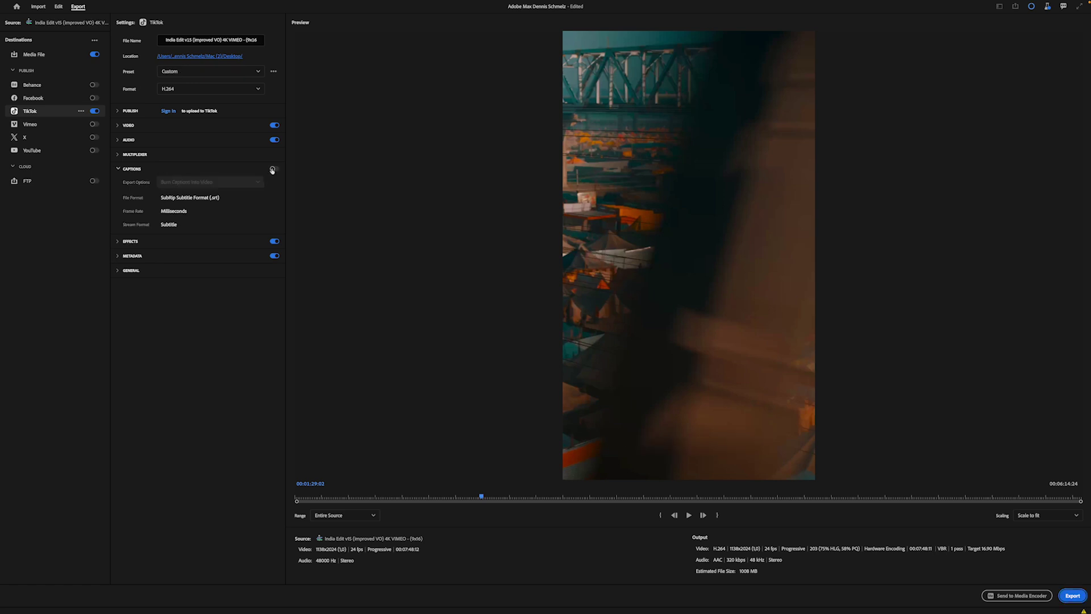
{"action": "left_click", "coordinate": [274, 170]}
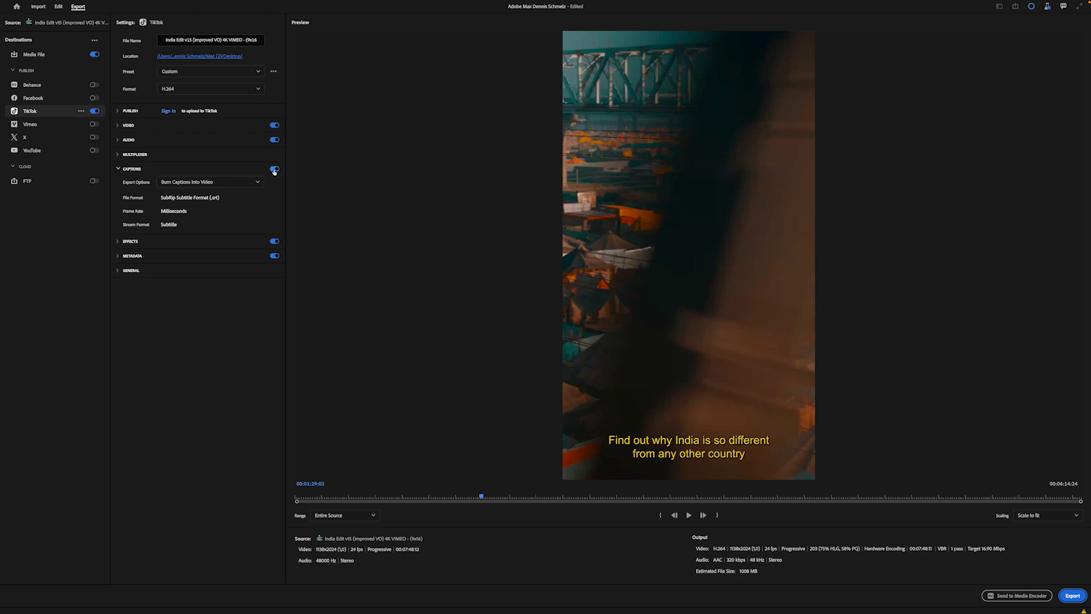
{"action": "left_click", "coordinate": [245, 182]}
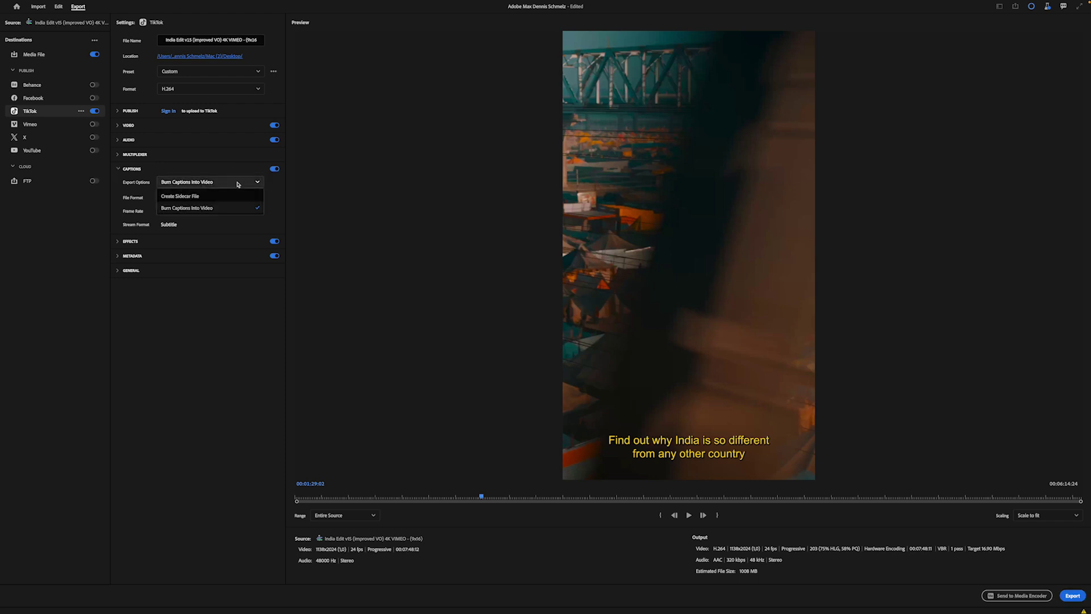
{"action": "left_click", "coordinate": [207, 197]}
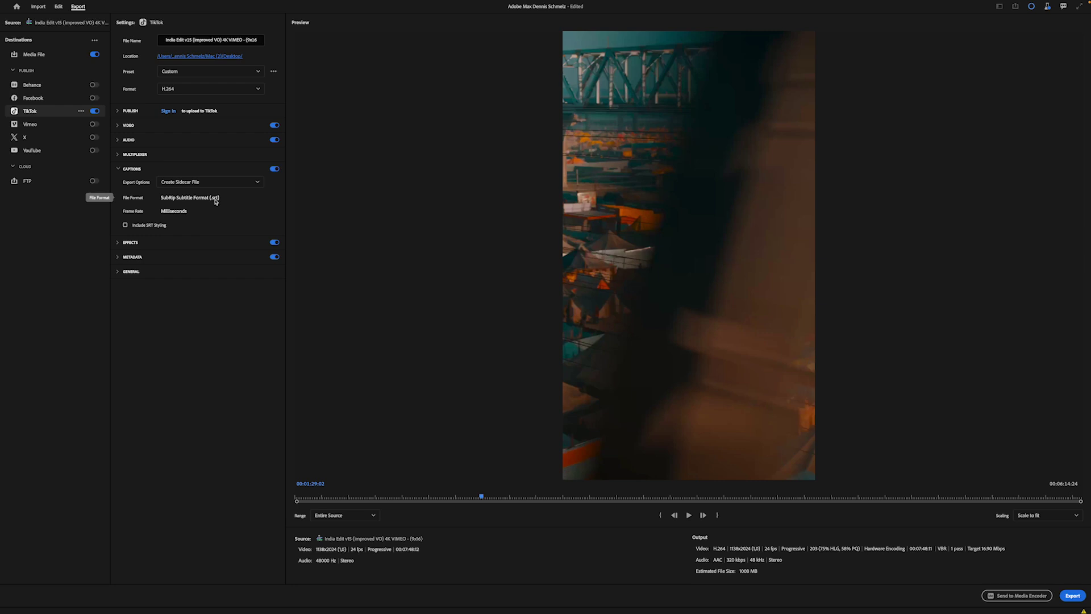